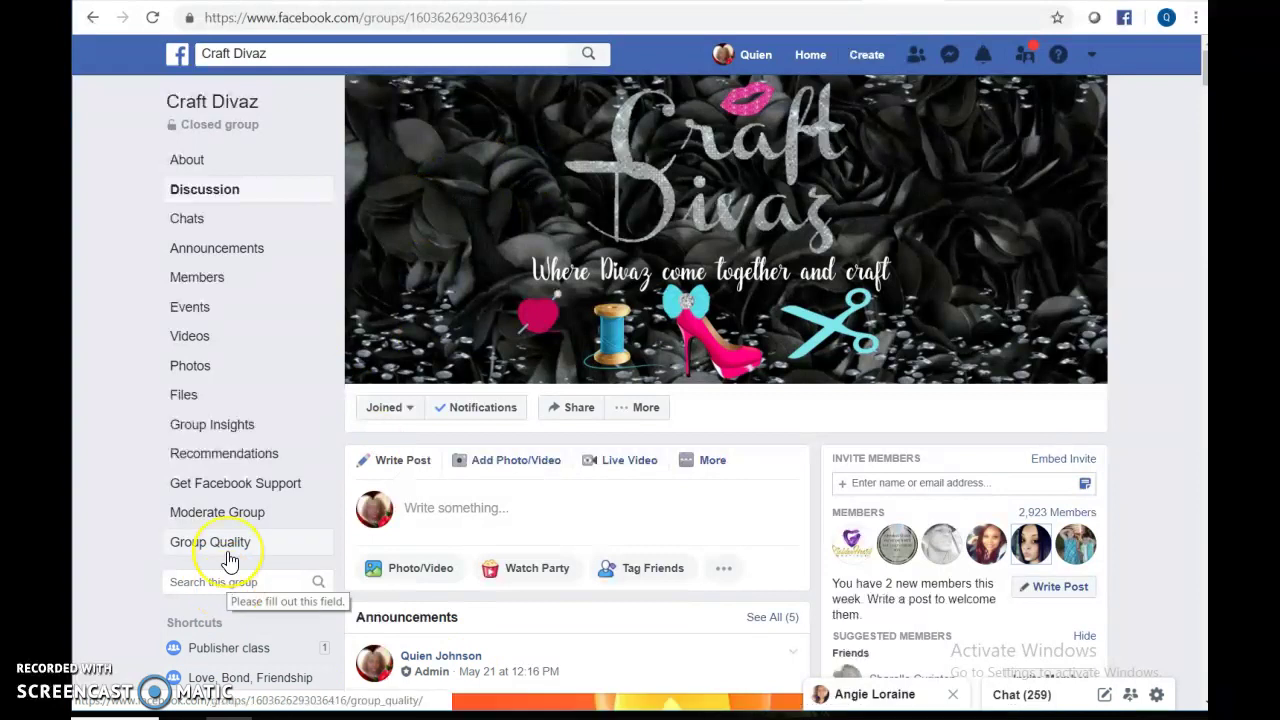
Search the Craft Divaz group for "LOL" and look through the matching posts
drag(222, 545, 186, 583)
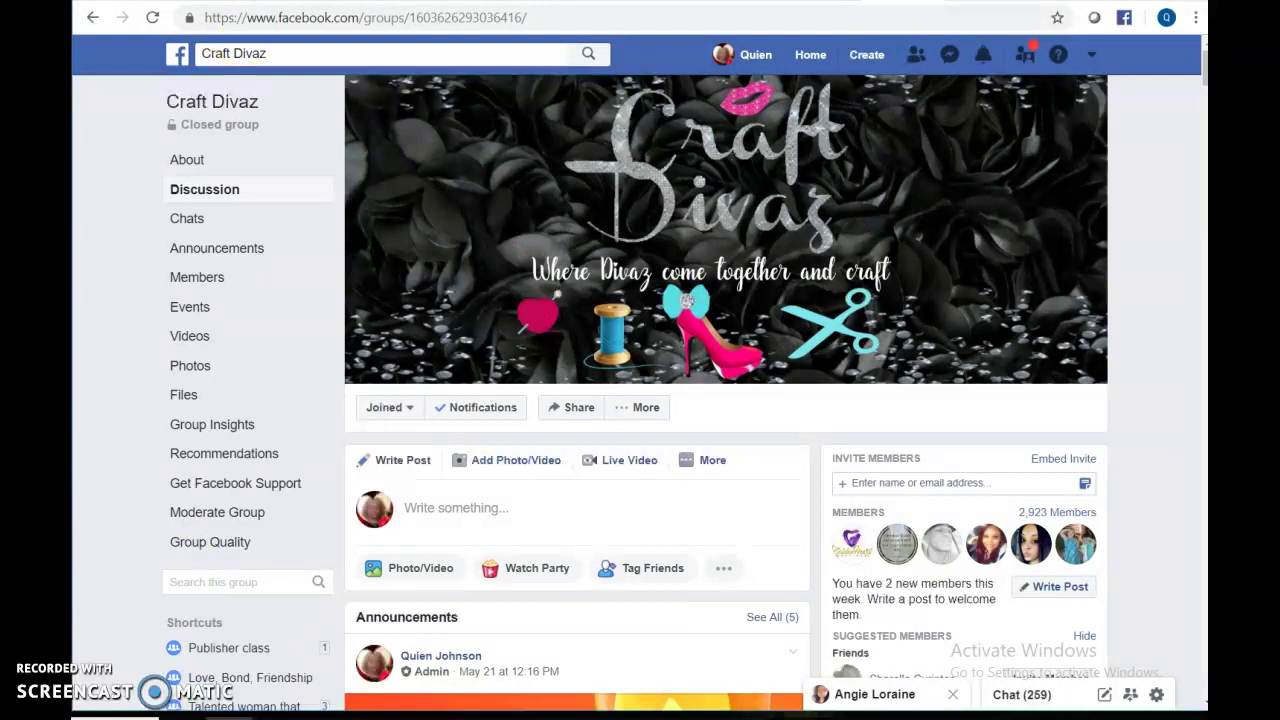
click(255, 585)
text(LOL)
key(Return)
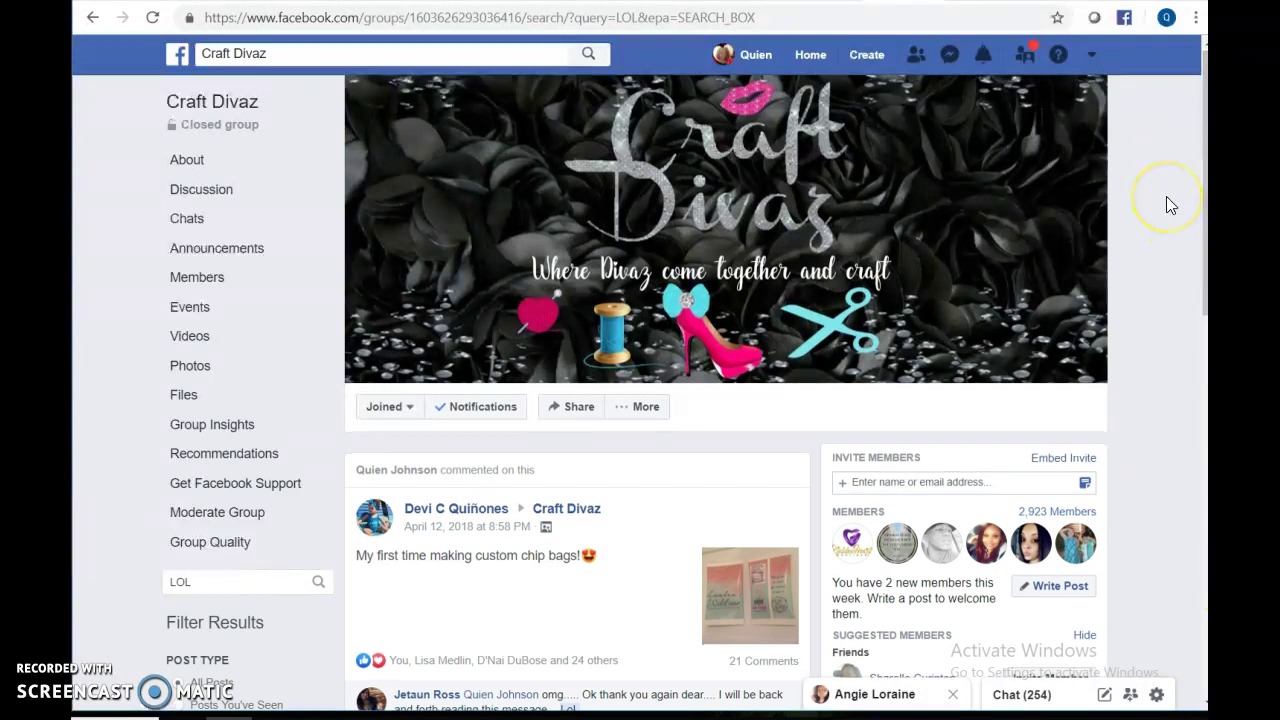
scroll(1167, 199, down, 3)
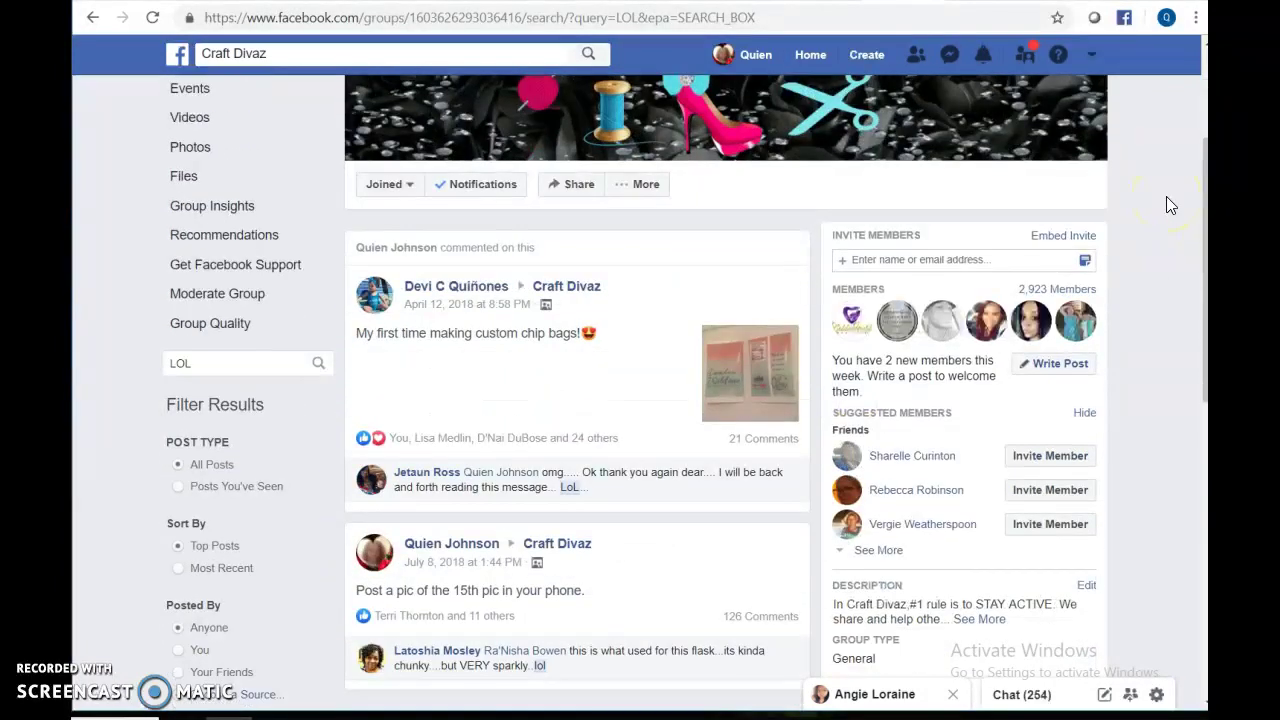
scroll(1166, 197, down, 2)
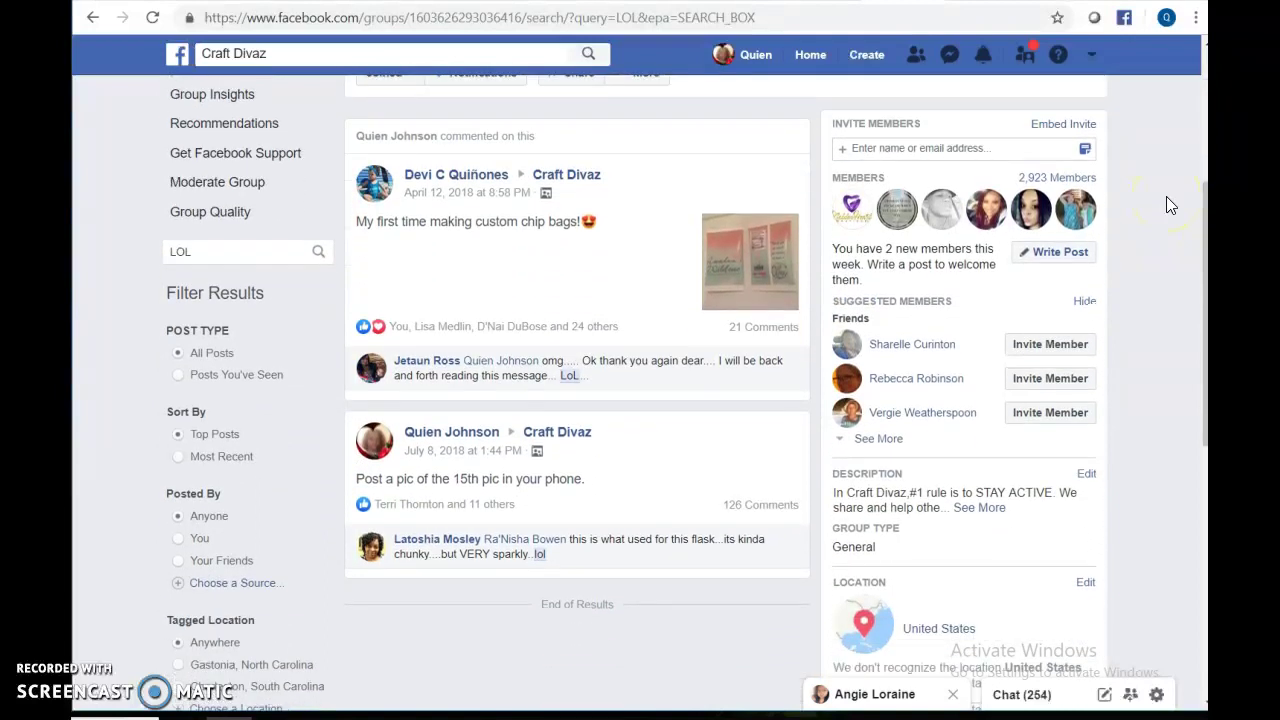
scroll(1166, 196, up, 5)
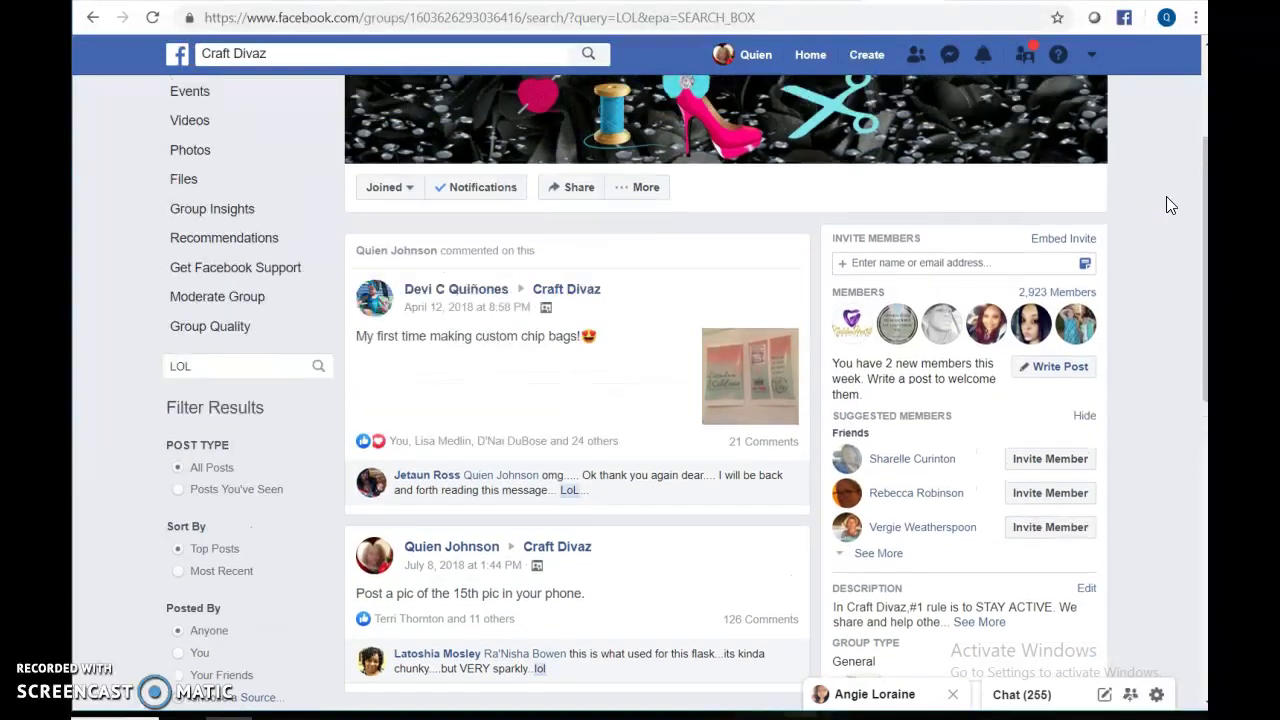
scroll(1166, 196, down, 1)
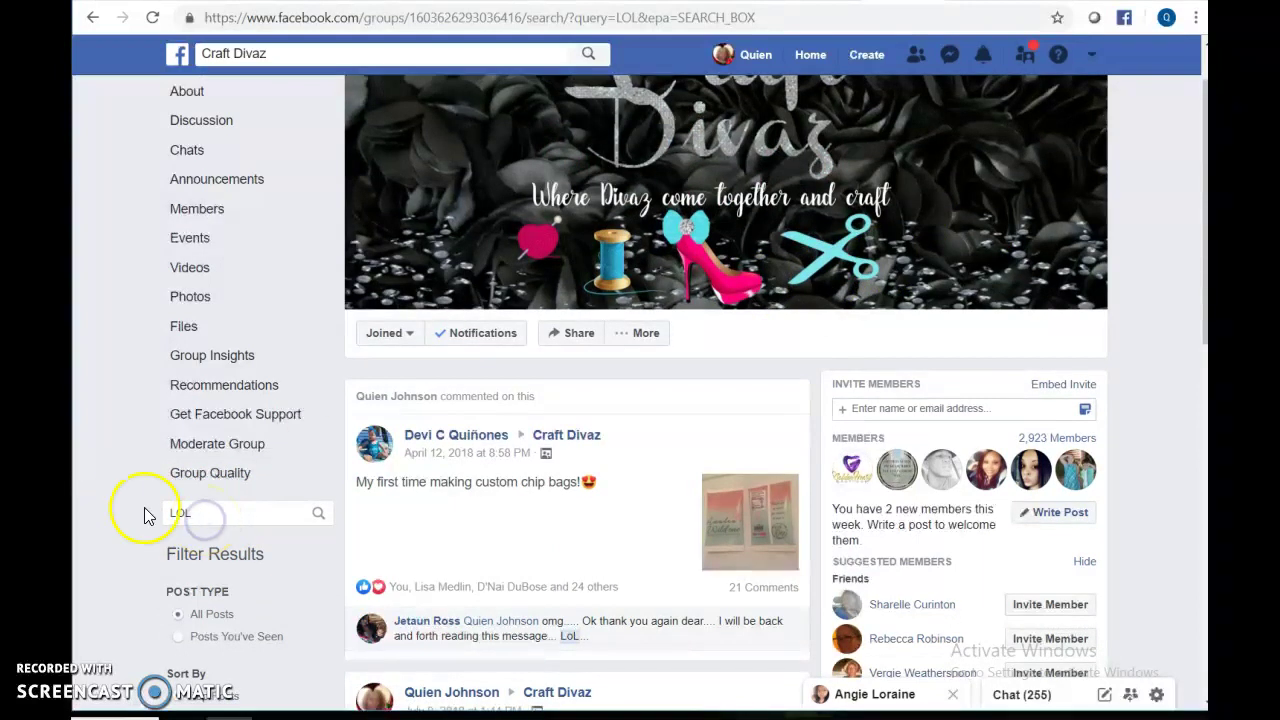
Search the group for "chip bags" and look through the matching posts and filter options
double_click(180, 512)
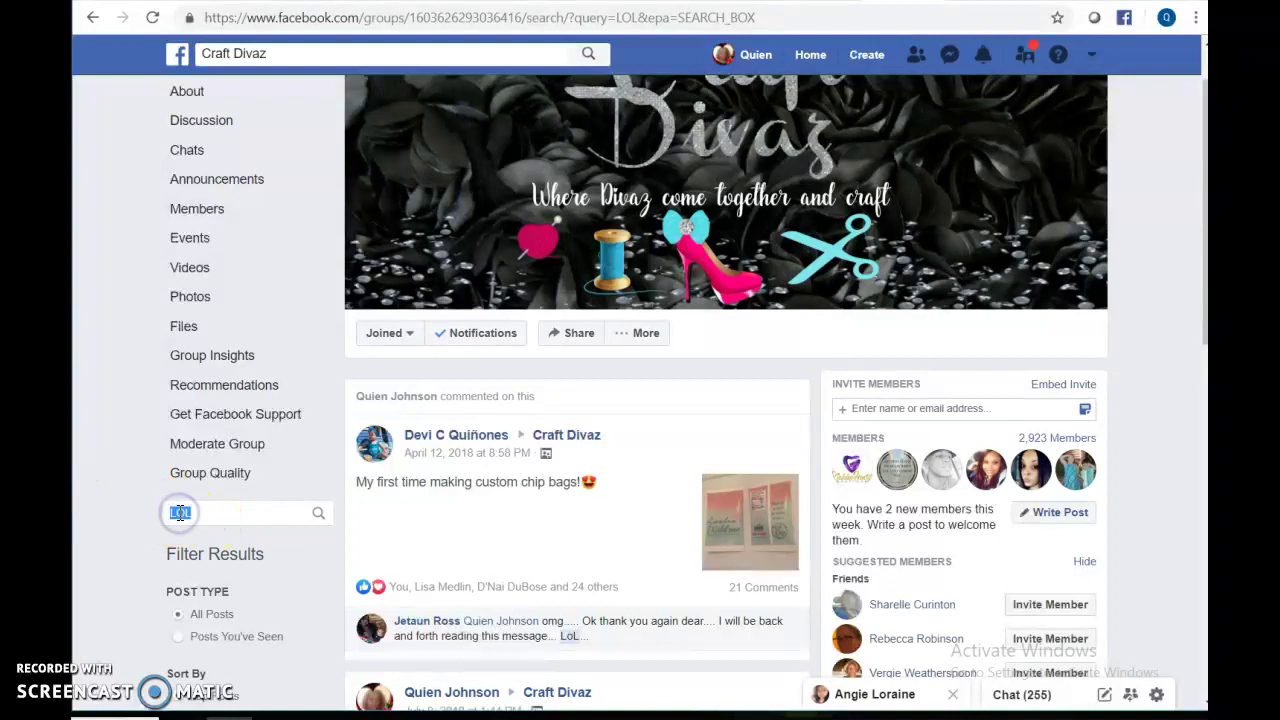
text(chip bag)
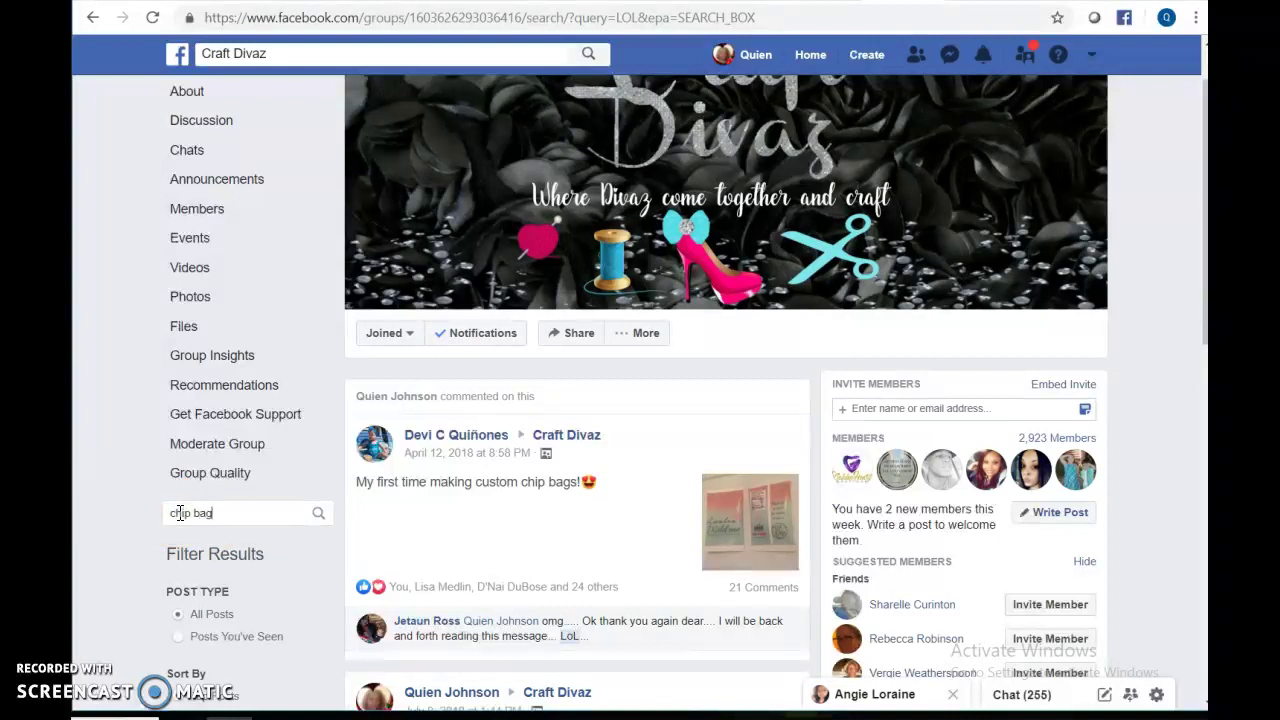
text(s)
key(Return)
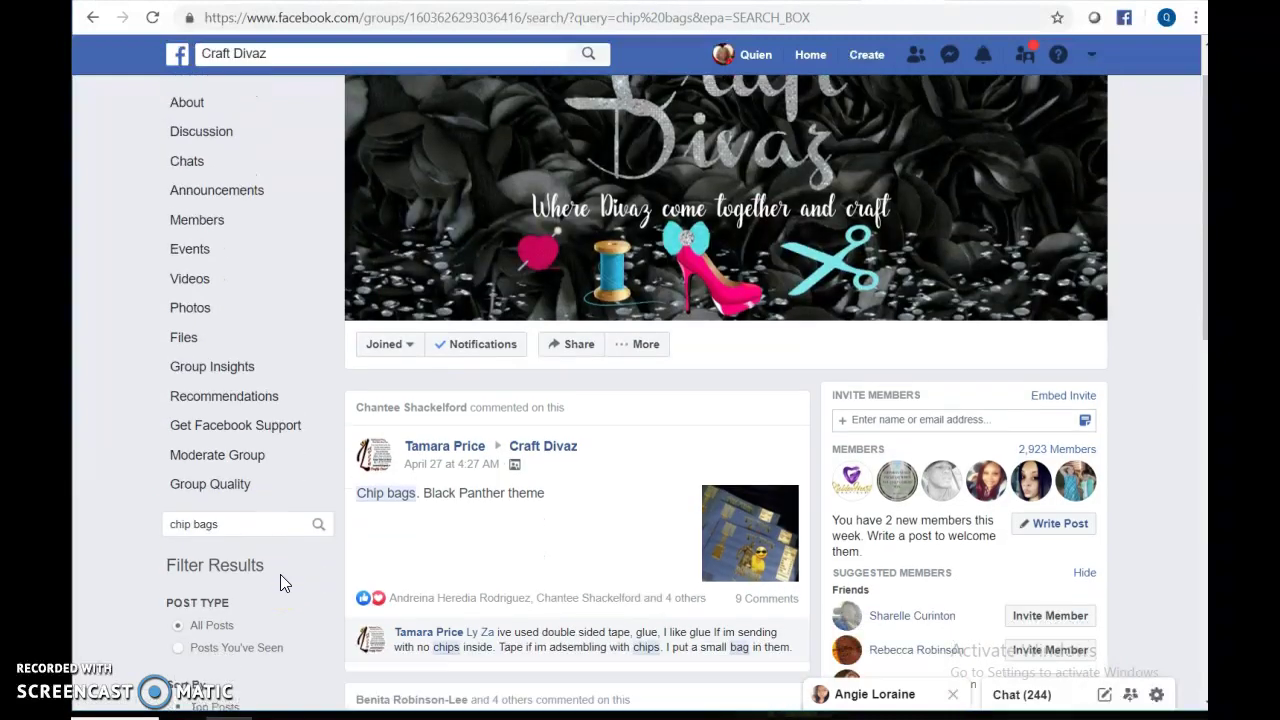
scroll(280, 574, down, 4)
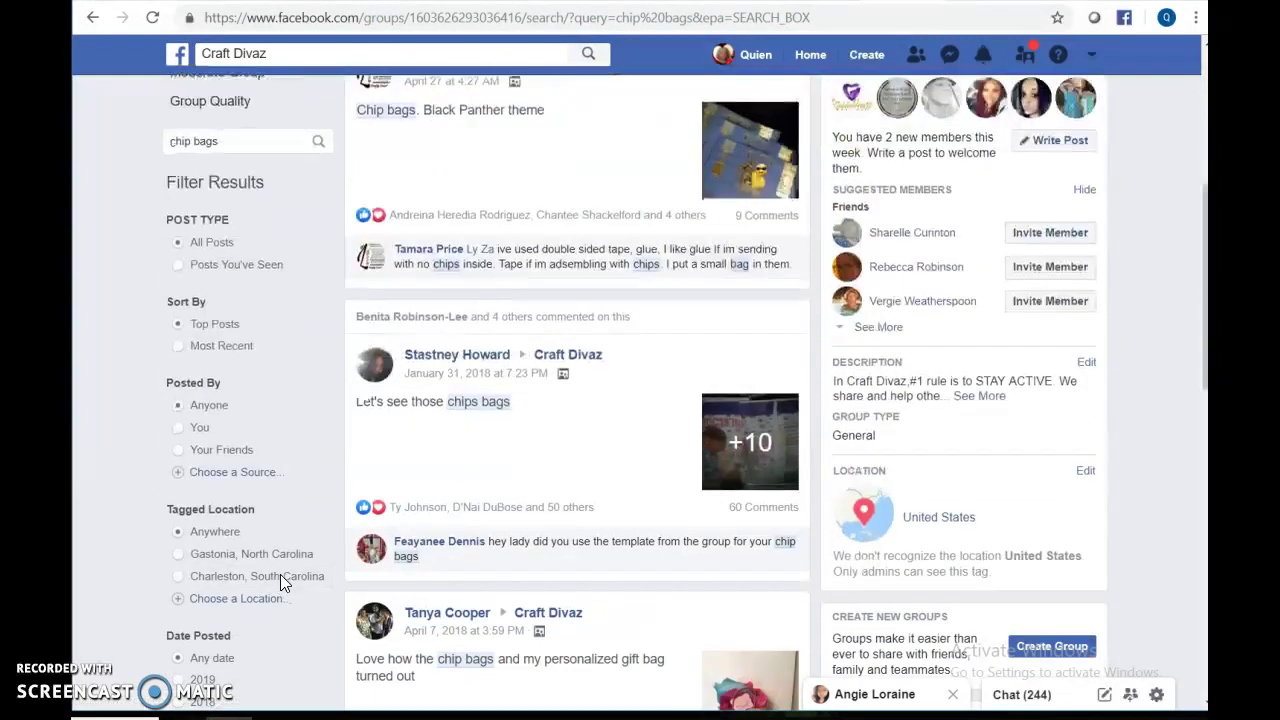
scroll(284, 583, up, 1)
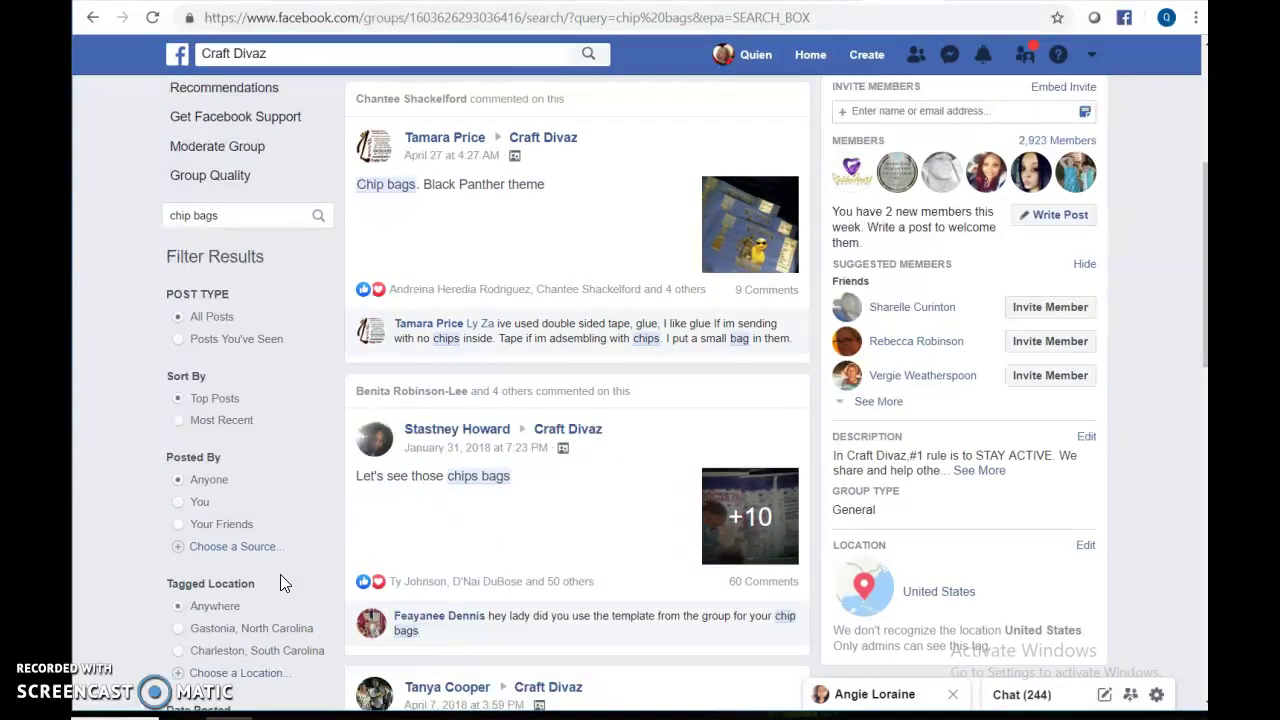
scroll(280, 574, down, 1)
scroll(280, 574, up, 1)
scroll(280, 574, up, 1)
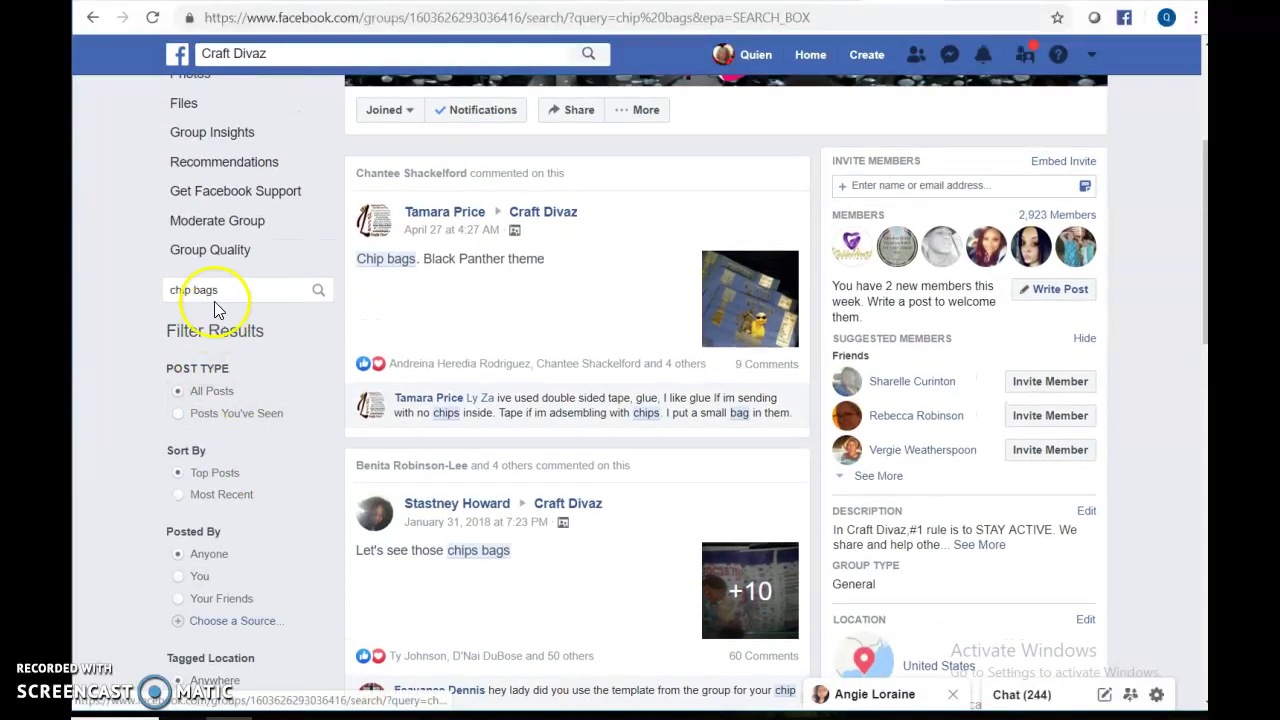
Search the group for "paw patrol" and look at the first matching posts
click(215, 291)
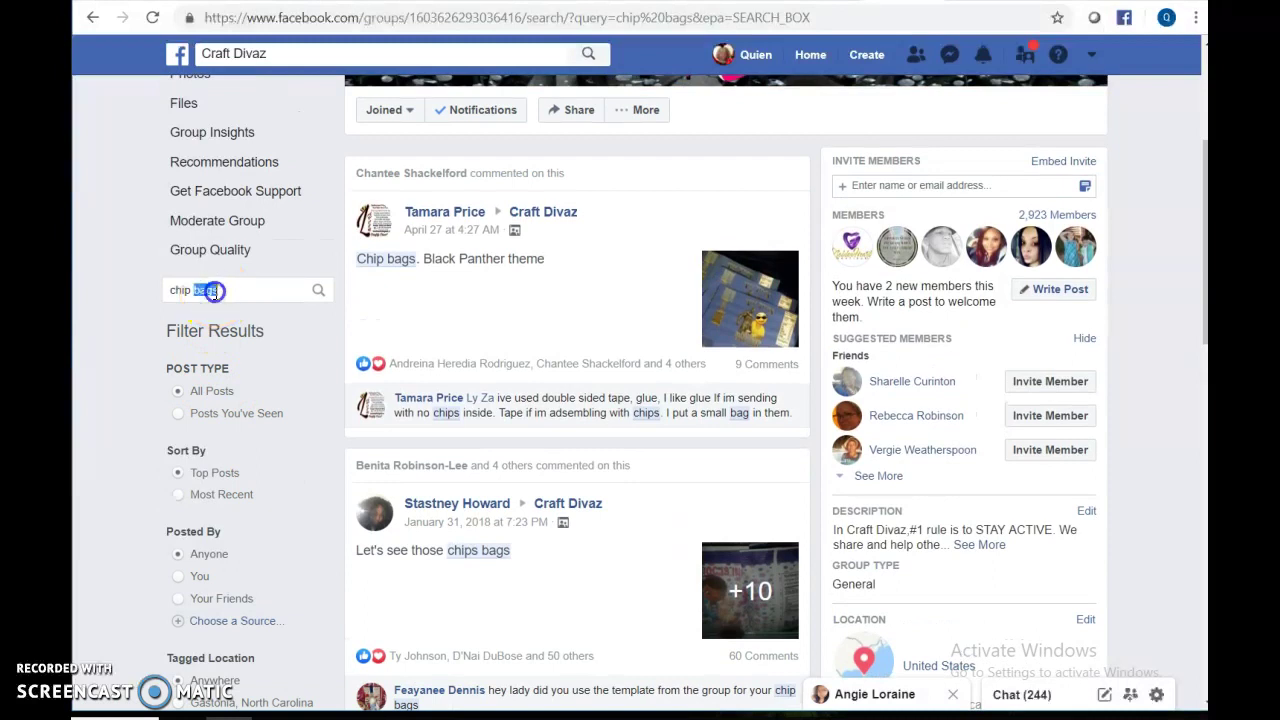
triple_click(215, 291)
text(paw patrol)
key(Return)
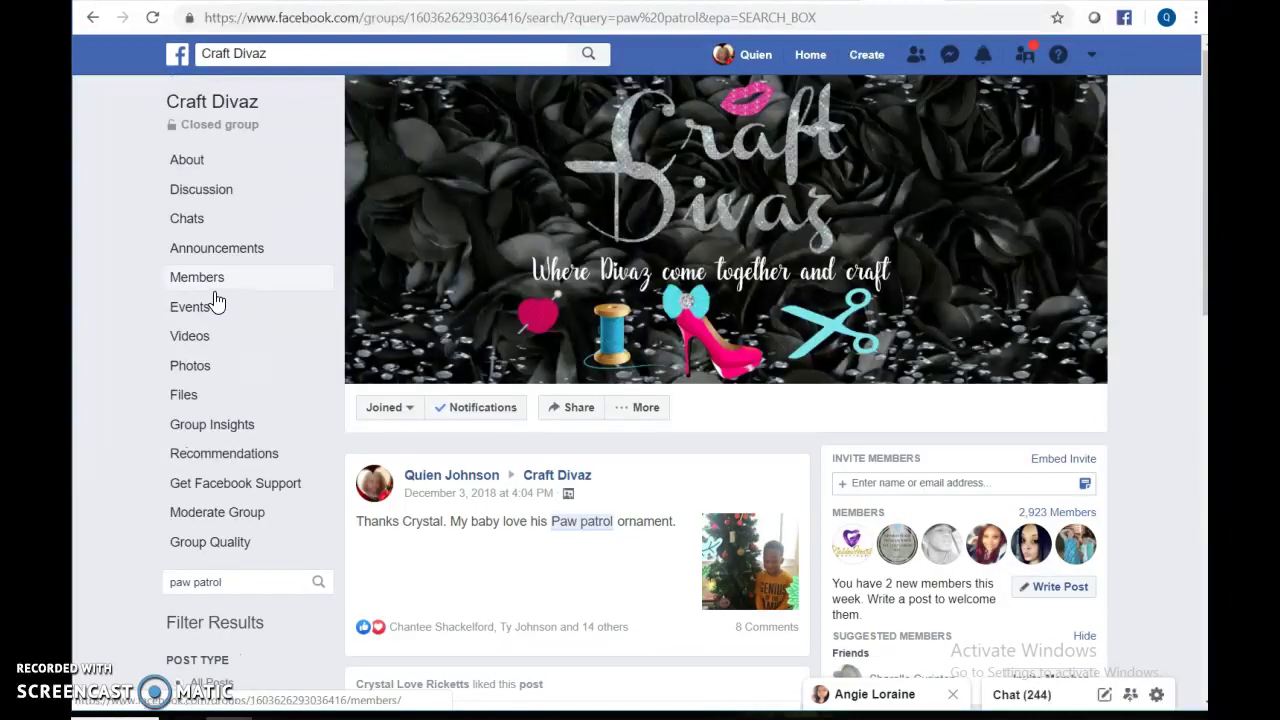
scroll(215, 302, down, 2)
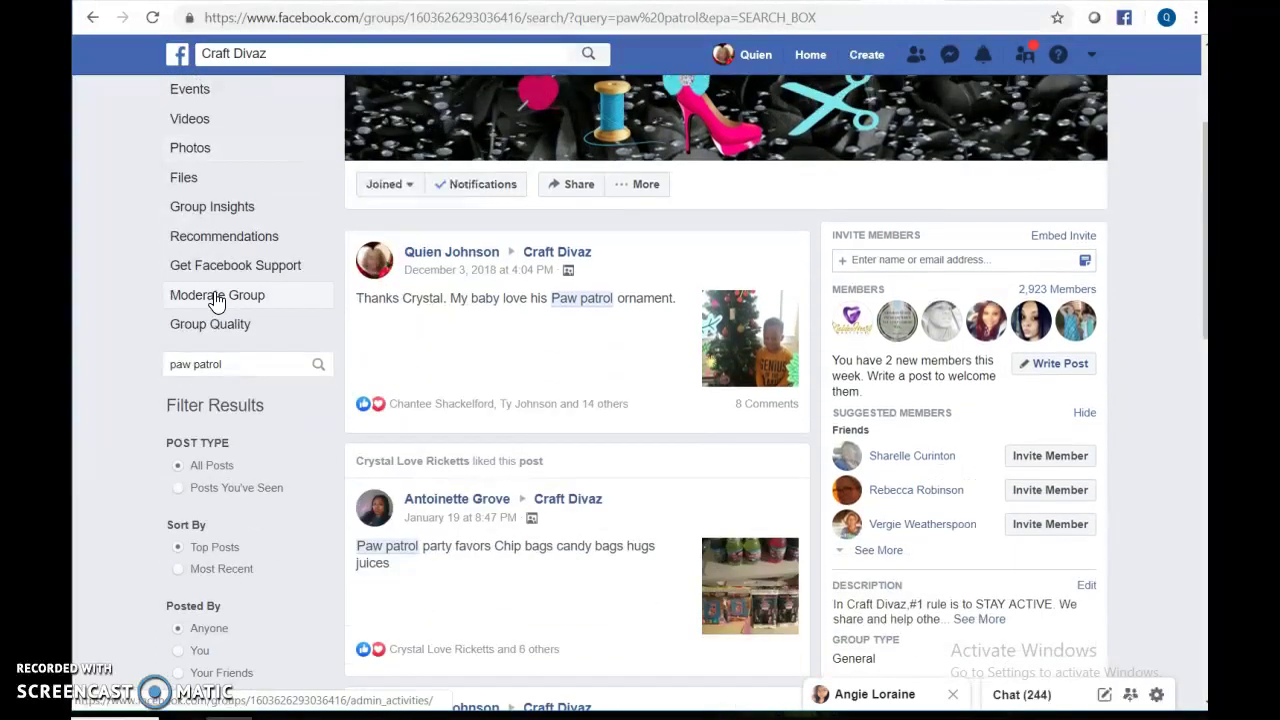
scroll(215, 302, down, 1)
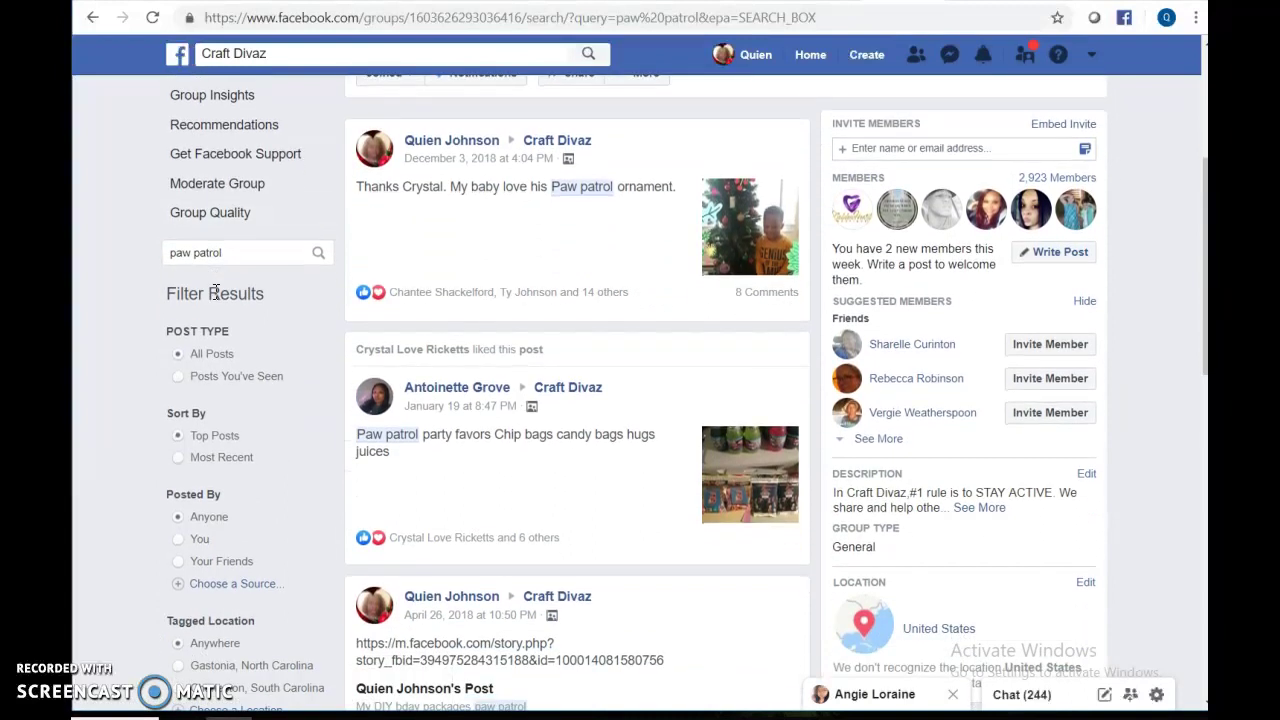
Browse further down the paw patrol results, view the Black Girls Are Fly Birthday Set post's photos, and close it
scroll(215, 295, down, 2)
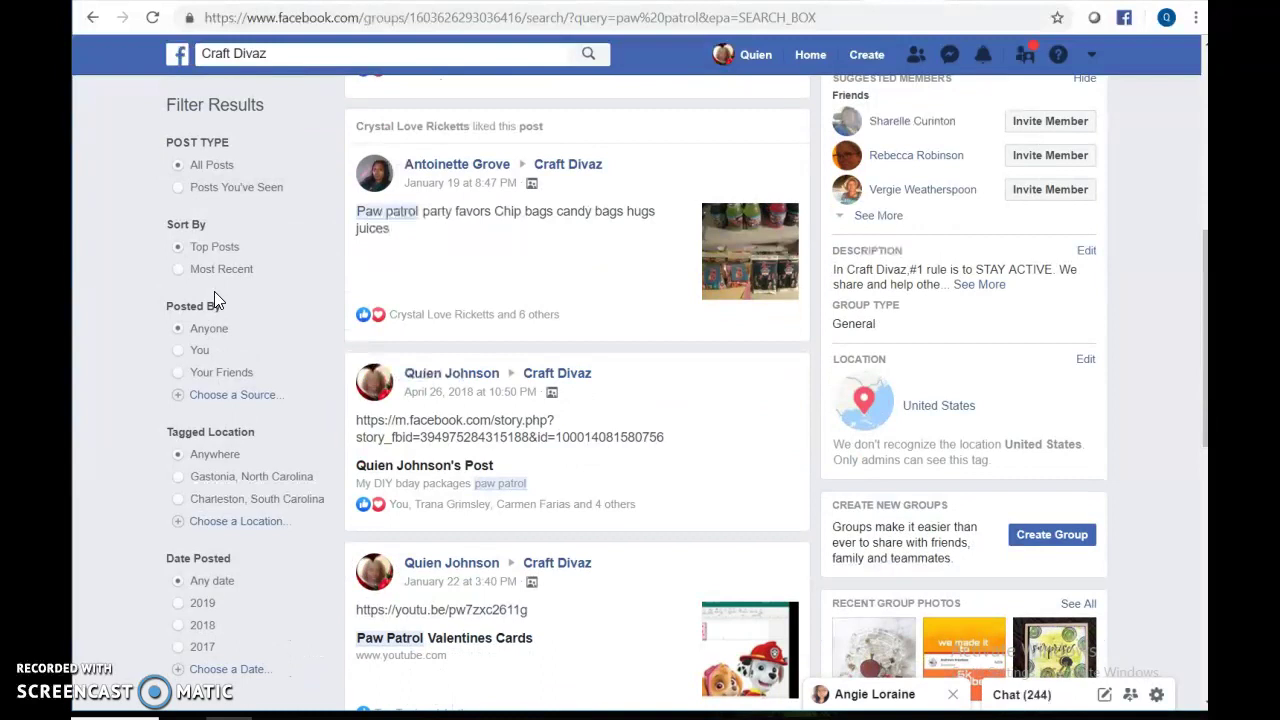
scroll(214, 295, down, 1)
scroll(214, 295, down, 2)
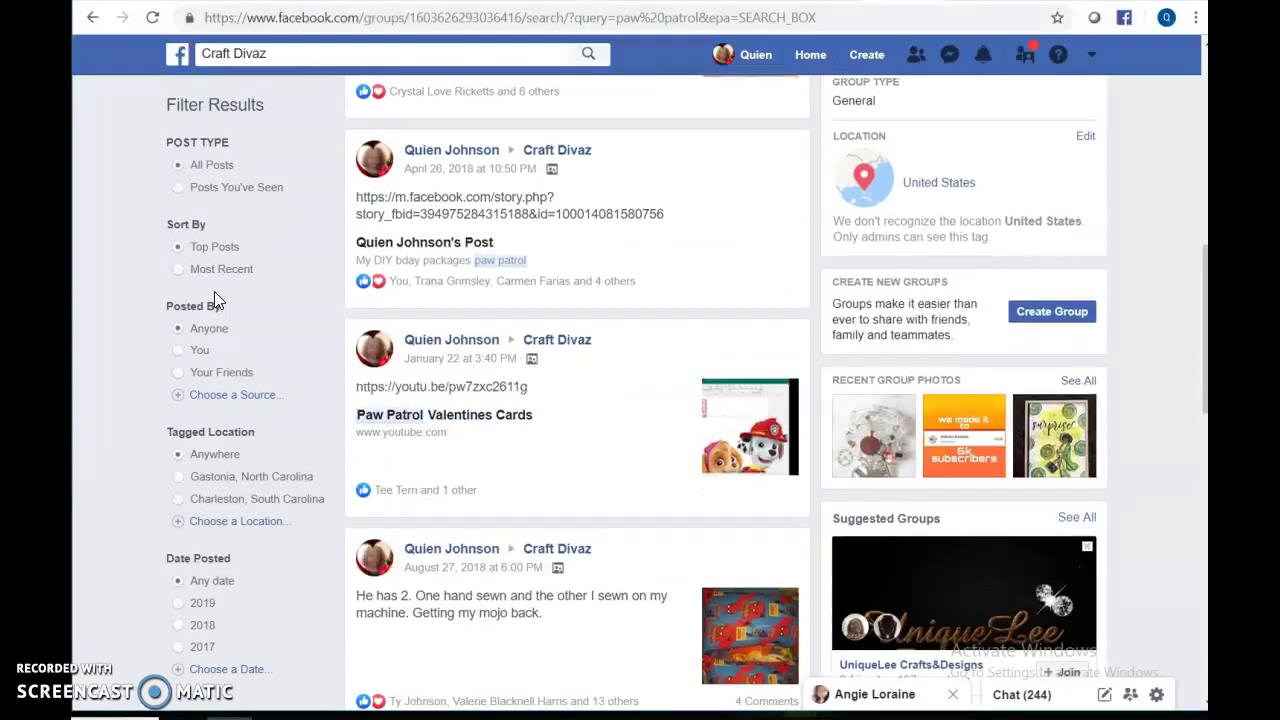
scroll(214, 292, down, 2)
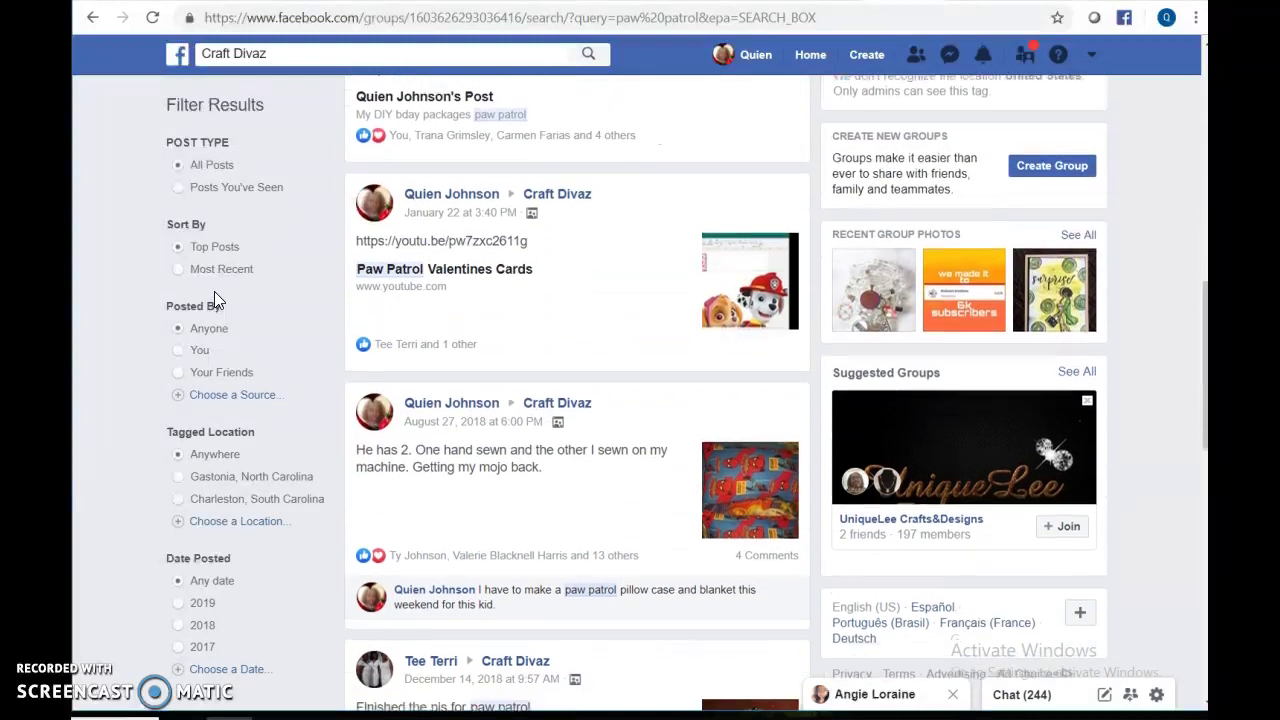
scroll(214, 291, down, 4)
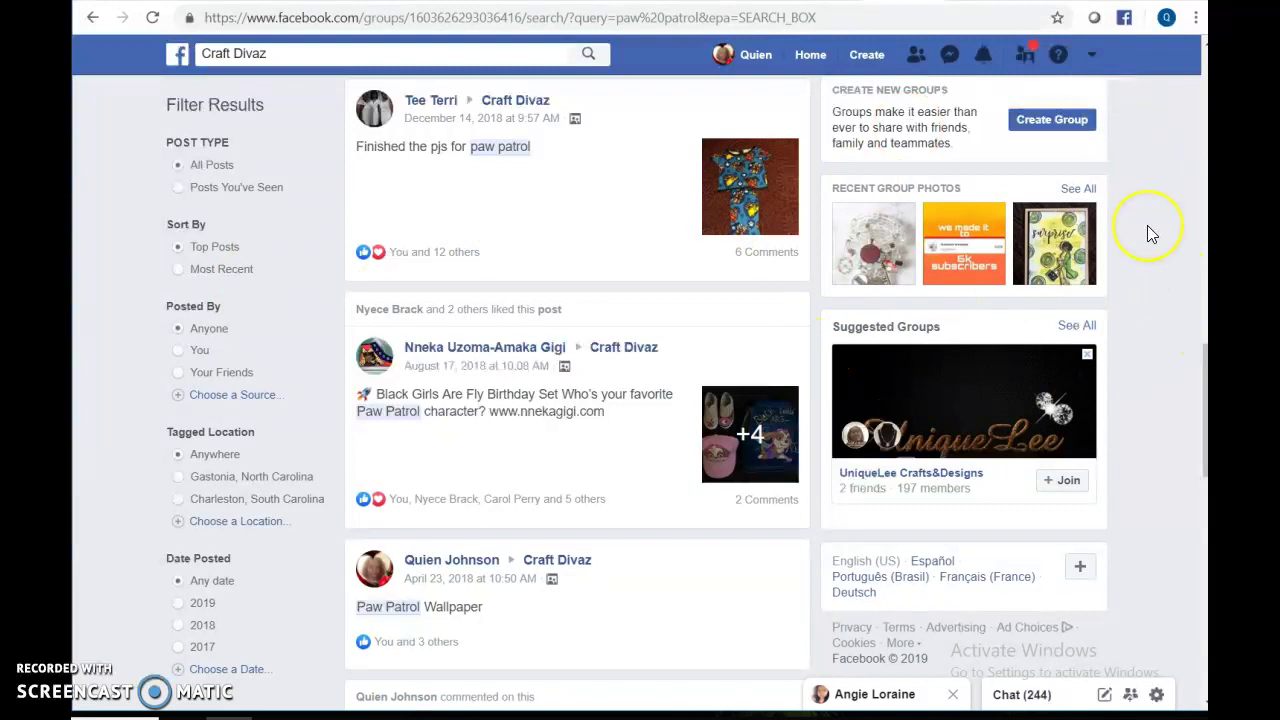
click(771, 432)
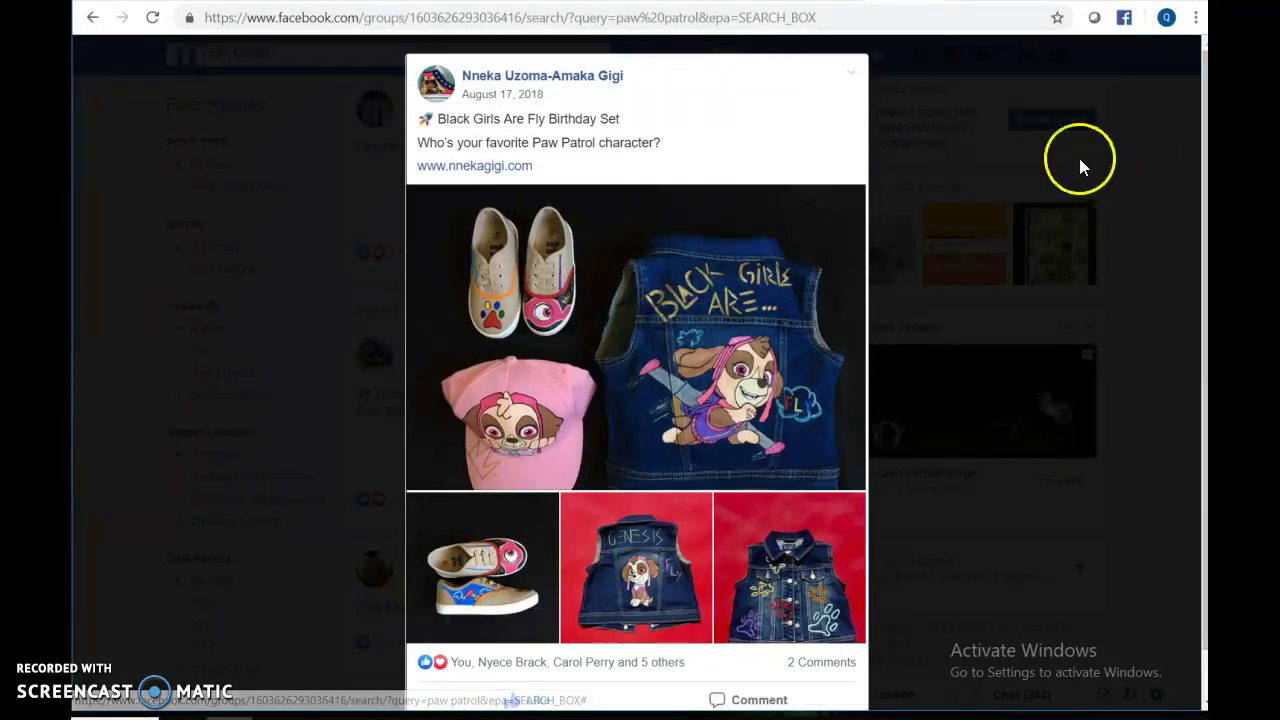
click(1175, 190)
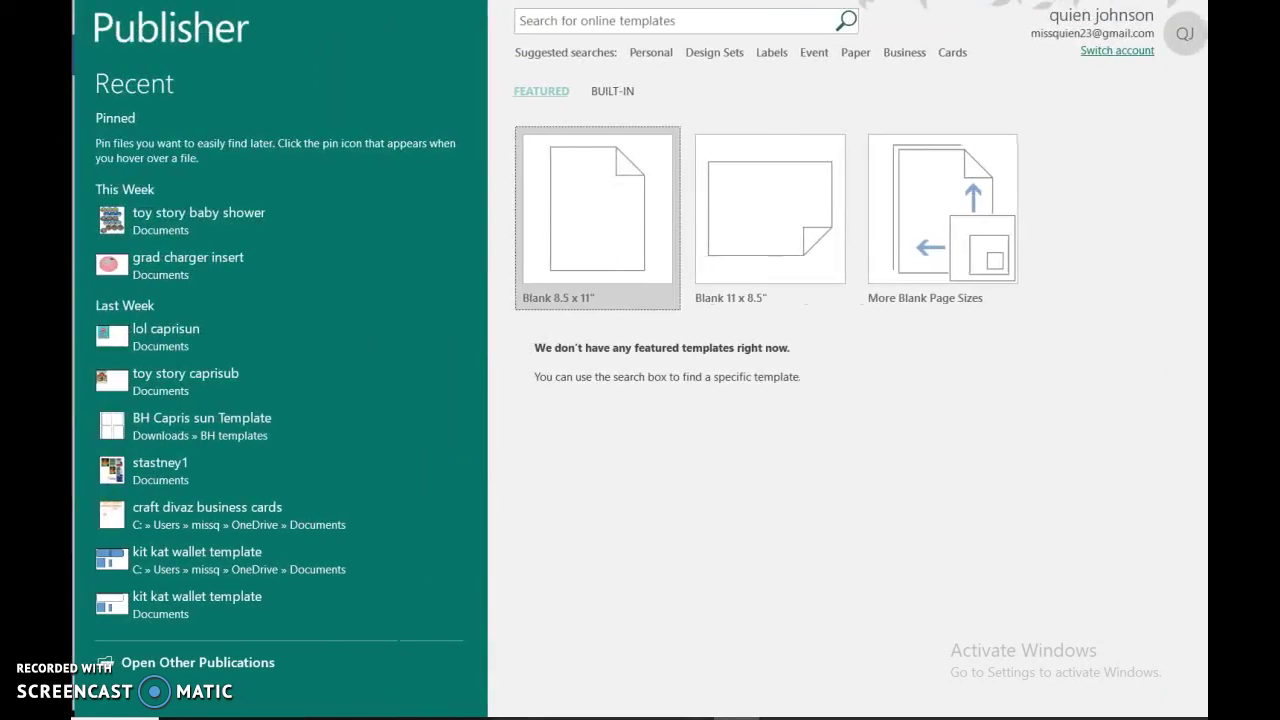
Create a blank 8.5 x 11" publication in Publisher and set its page margins to None (0" on all sides)
click(615, 213)
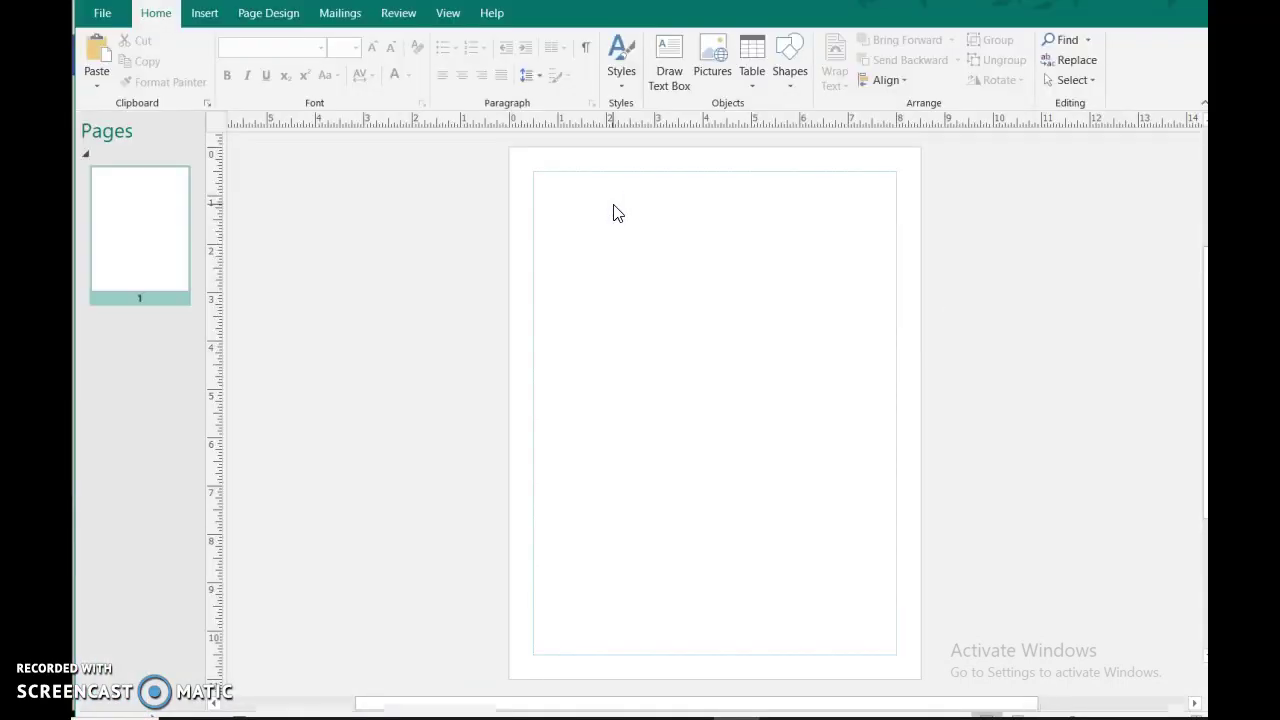
click(612, 210)
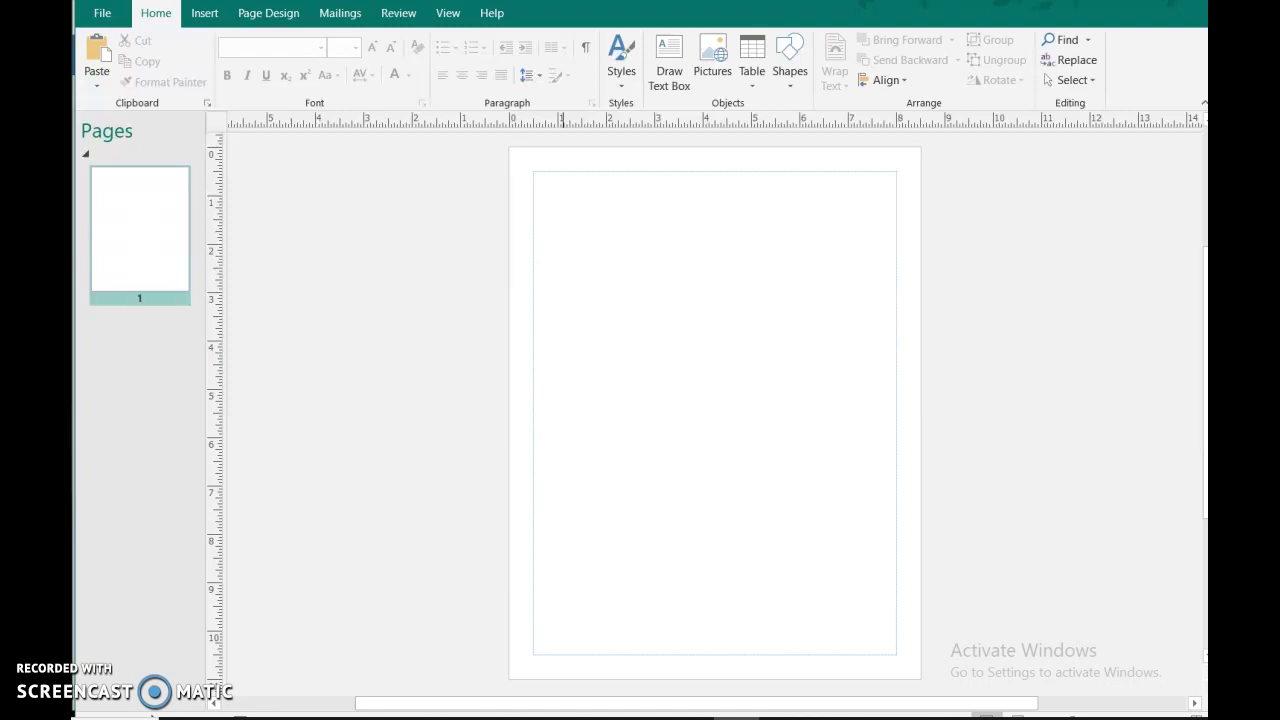
click(267, 16)
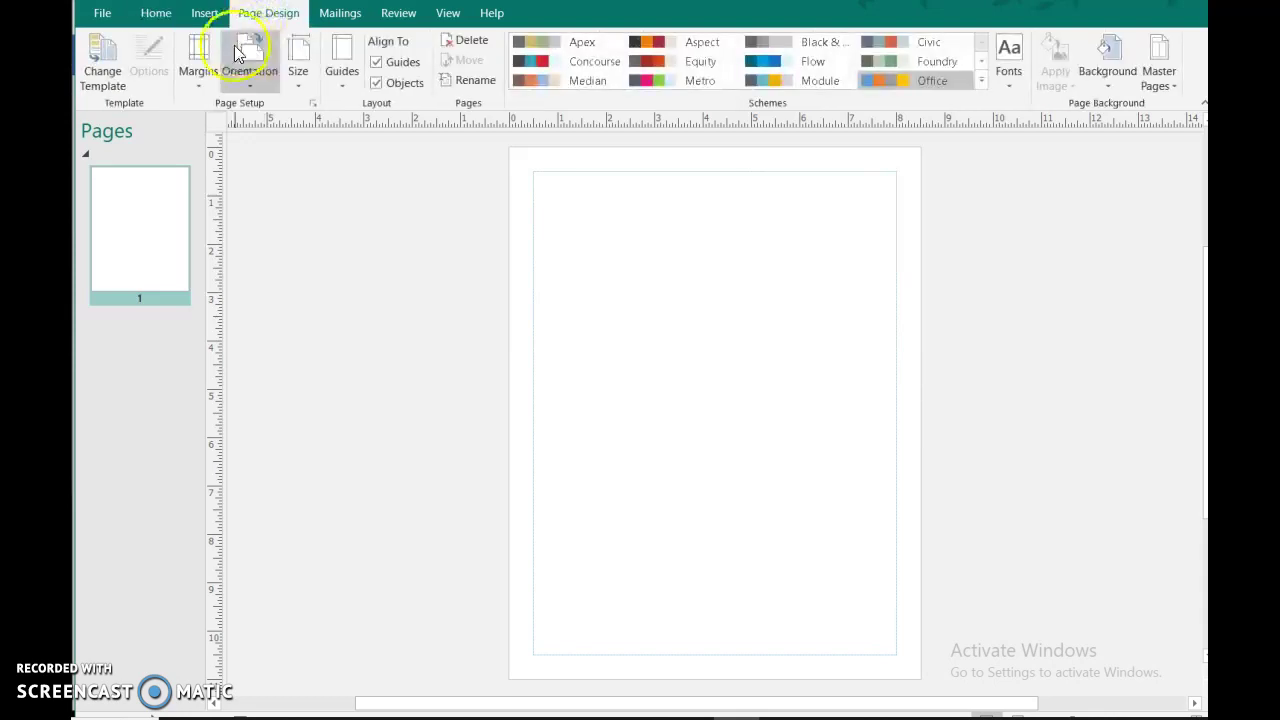
click(204, 72)
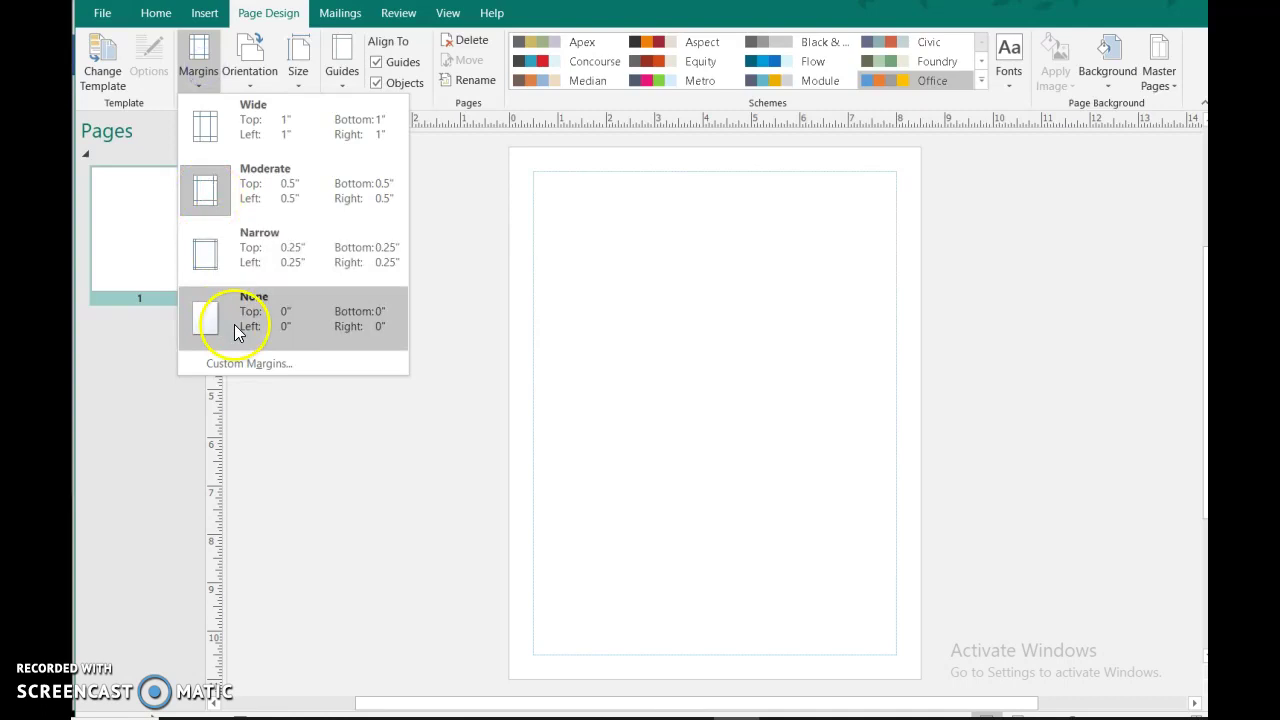
click(236, 328)
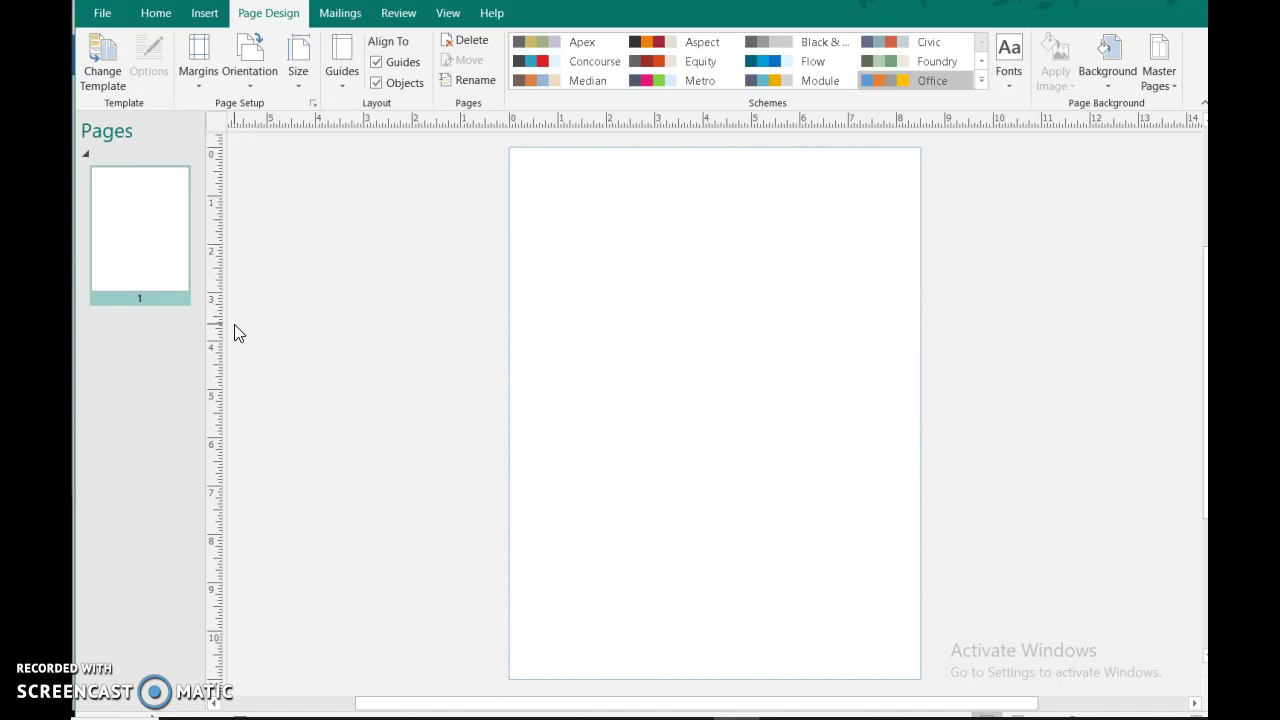
drag(583, 229, 658, 232)
Insert a WordArt object reading "Hello" on the page, using the third style in the first row of plain styles
click(207, 15)
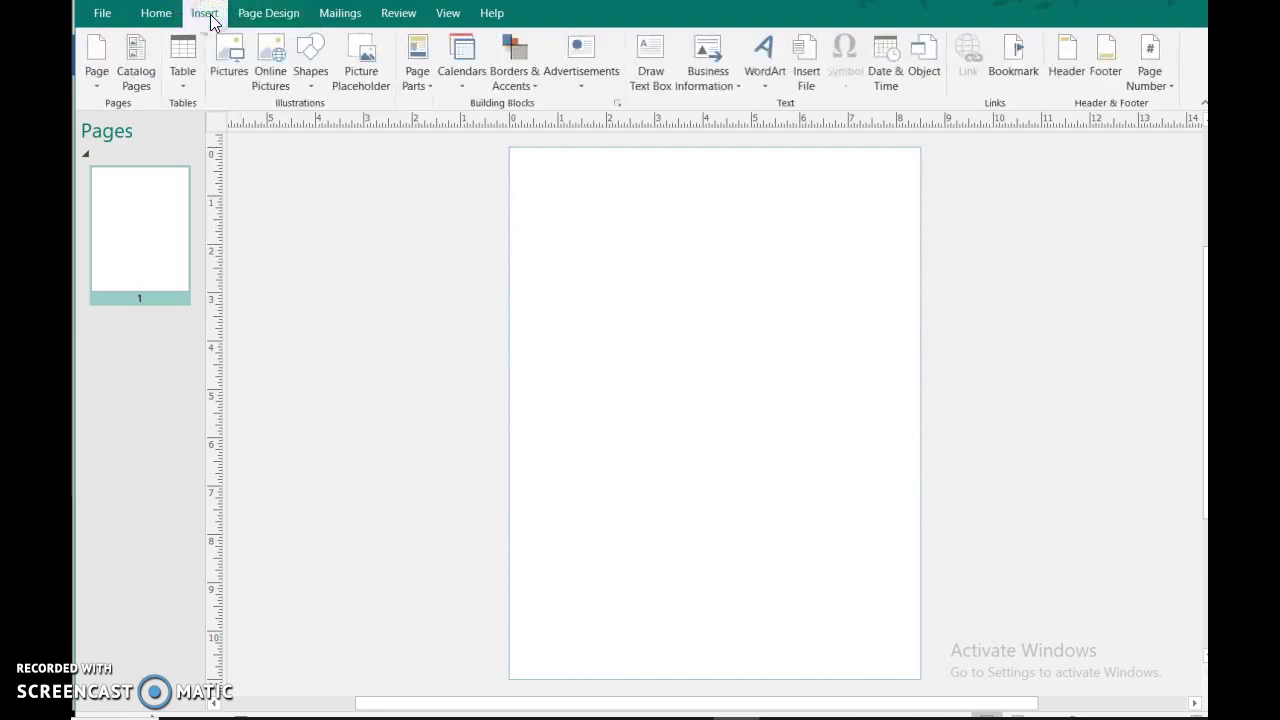
click(94, 90)
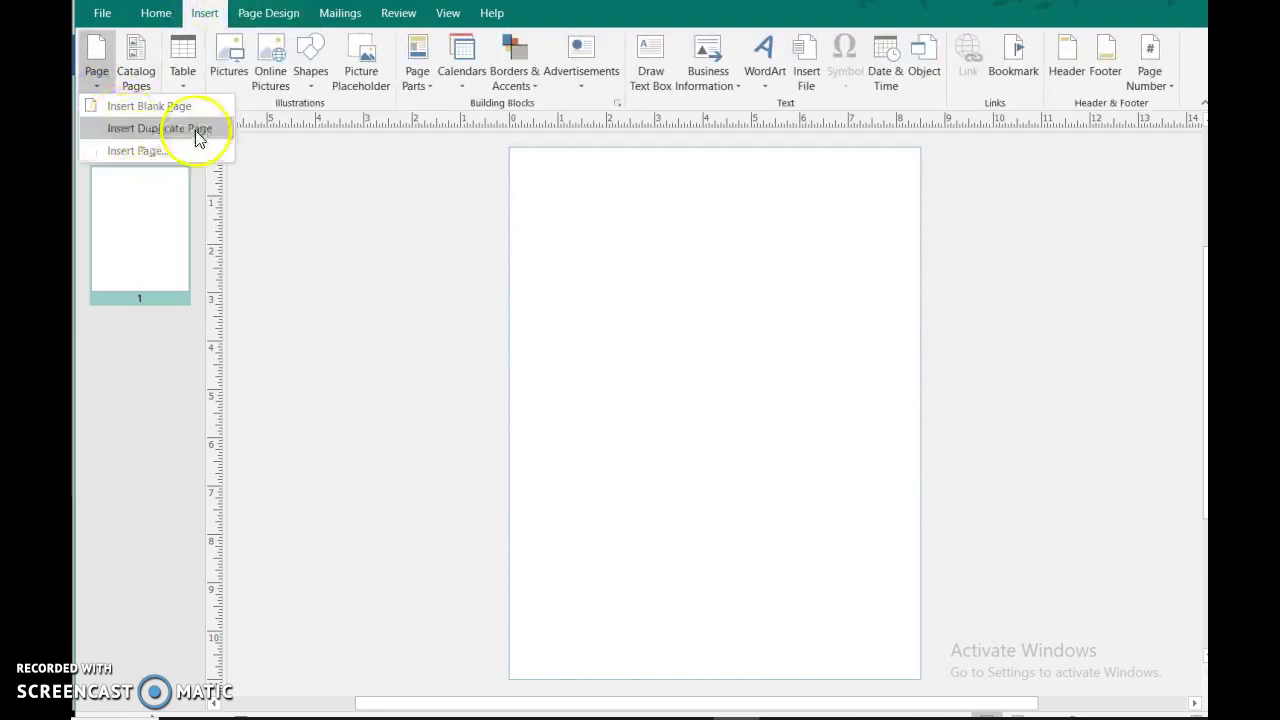
click(315, 194)
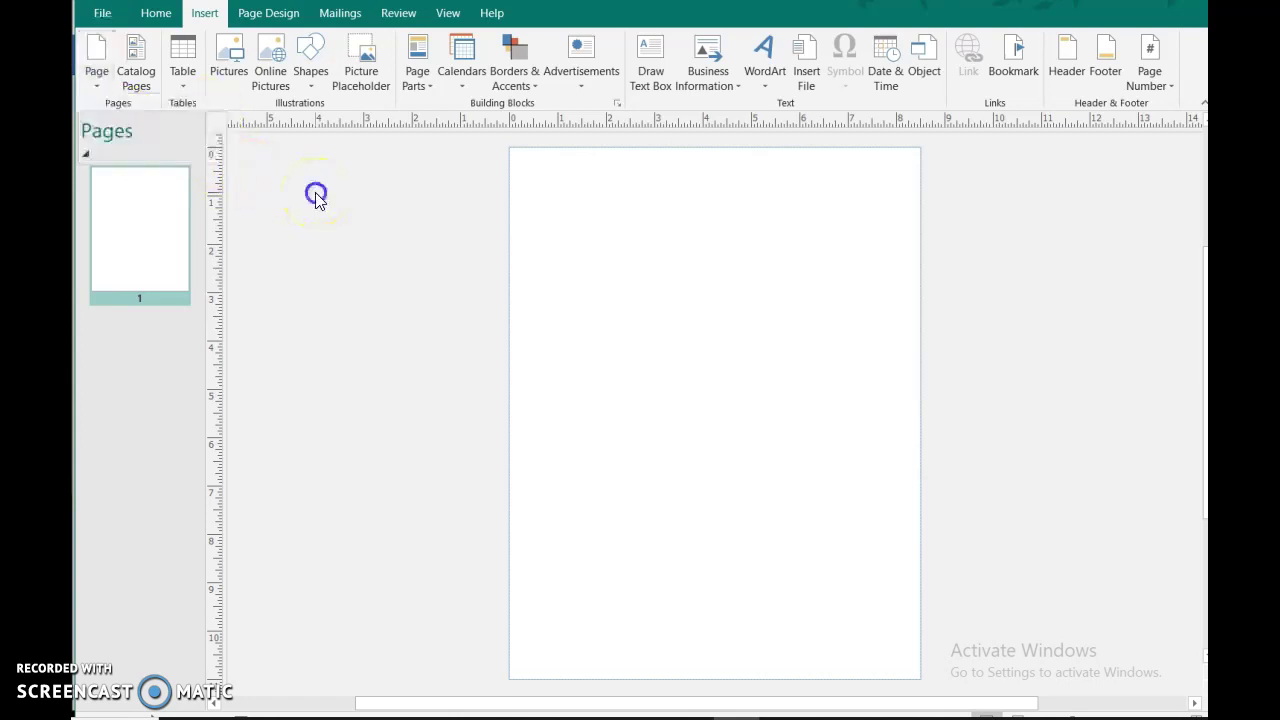
click(765, 60)
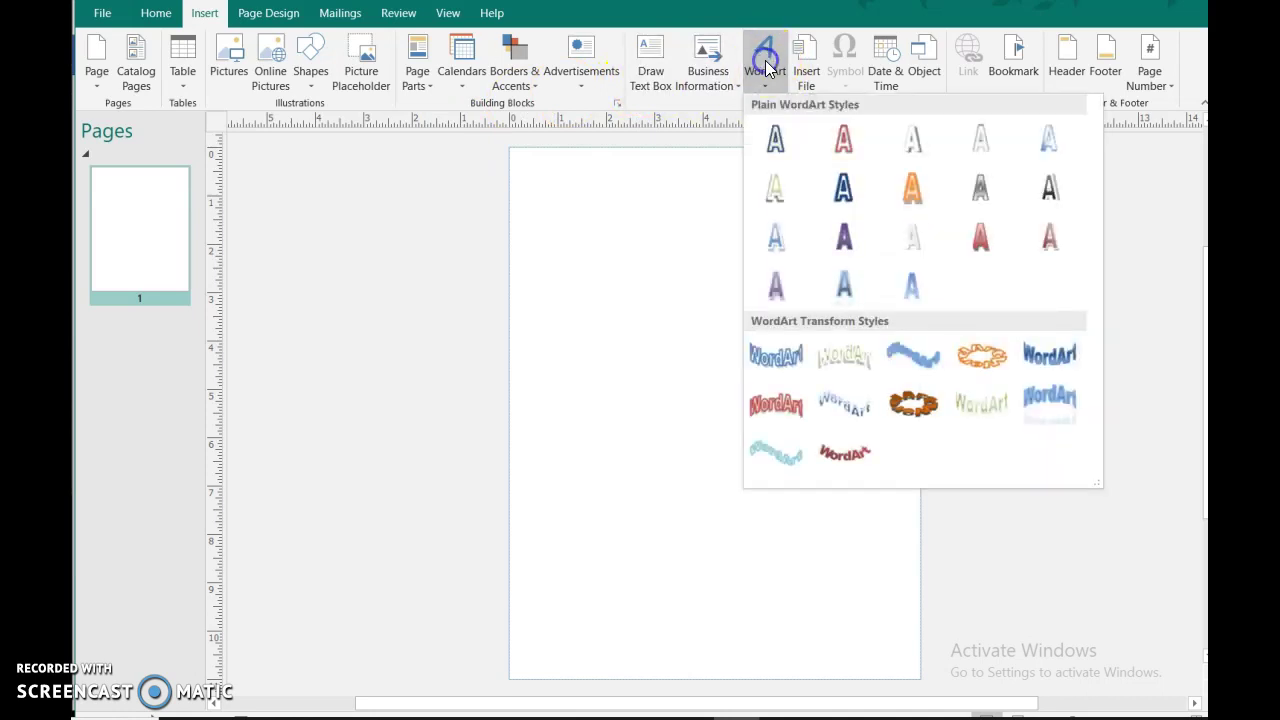
click(914, 148)
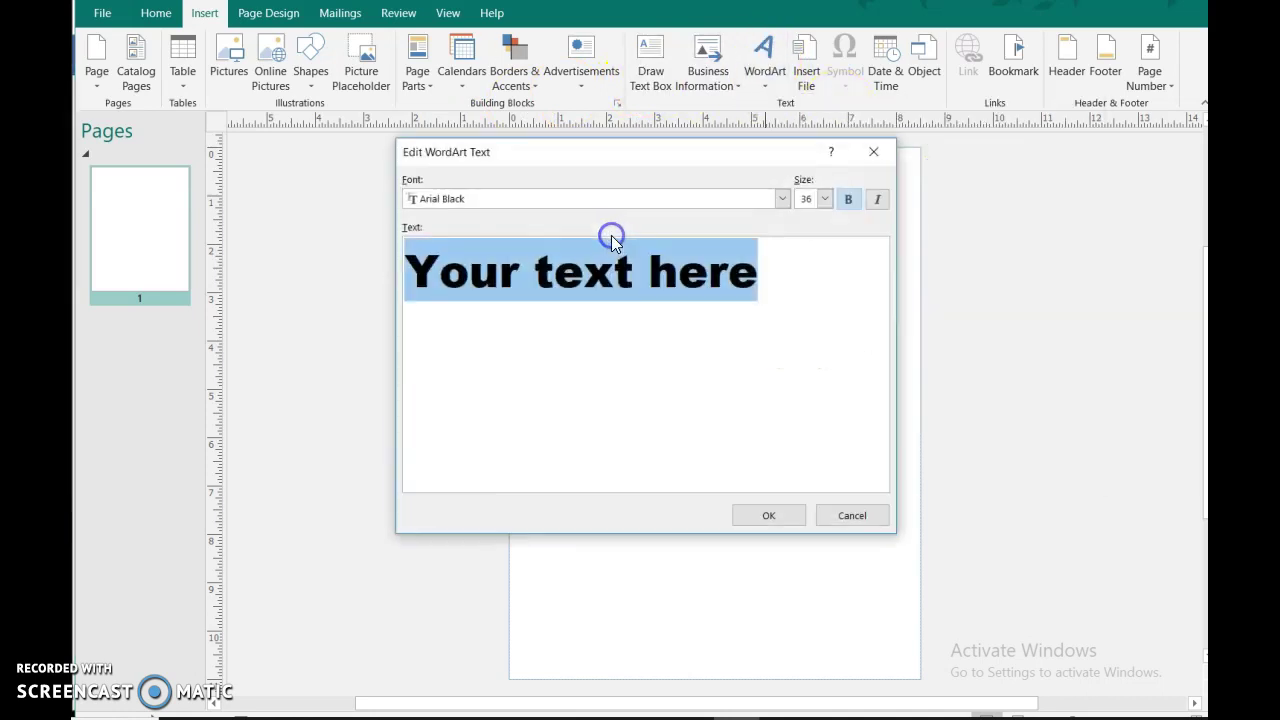
text(Hello)
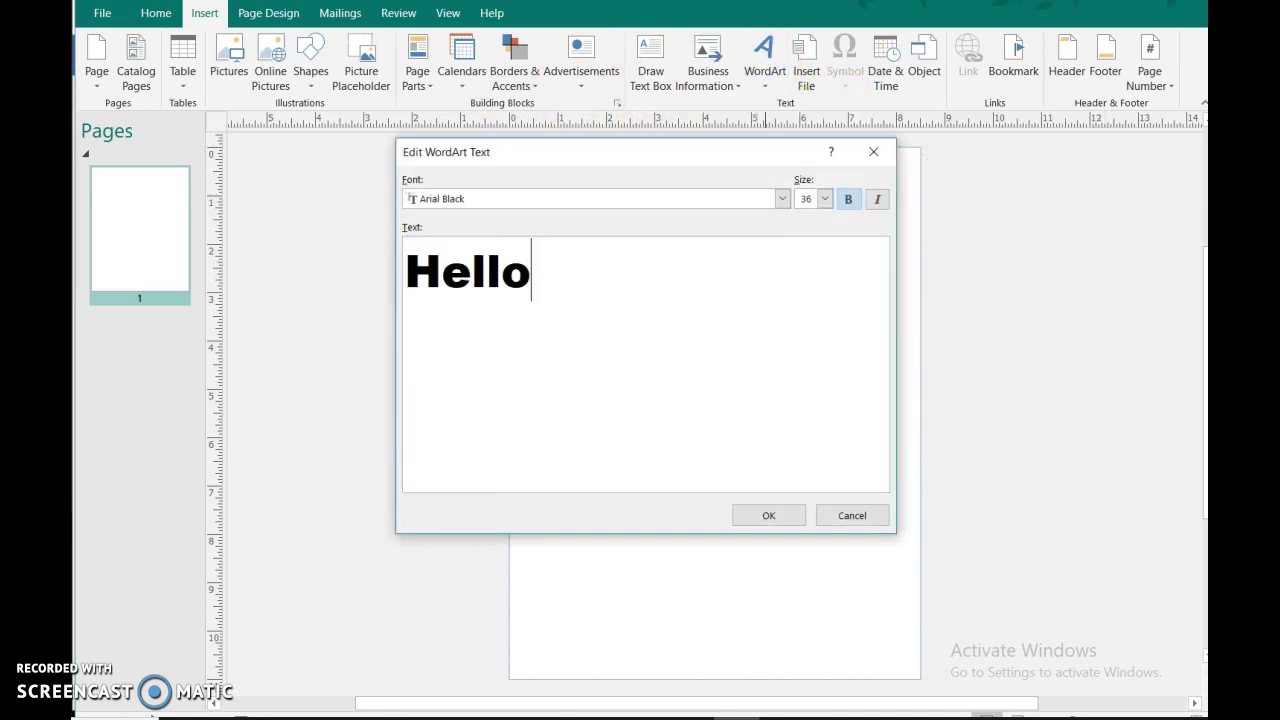
click(795, 516)
click(736, 428)
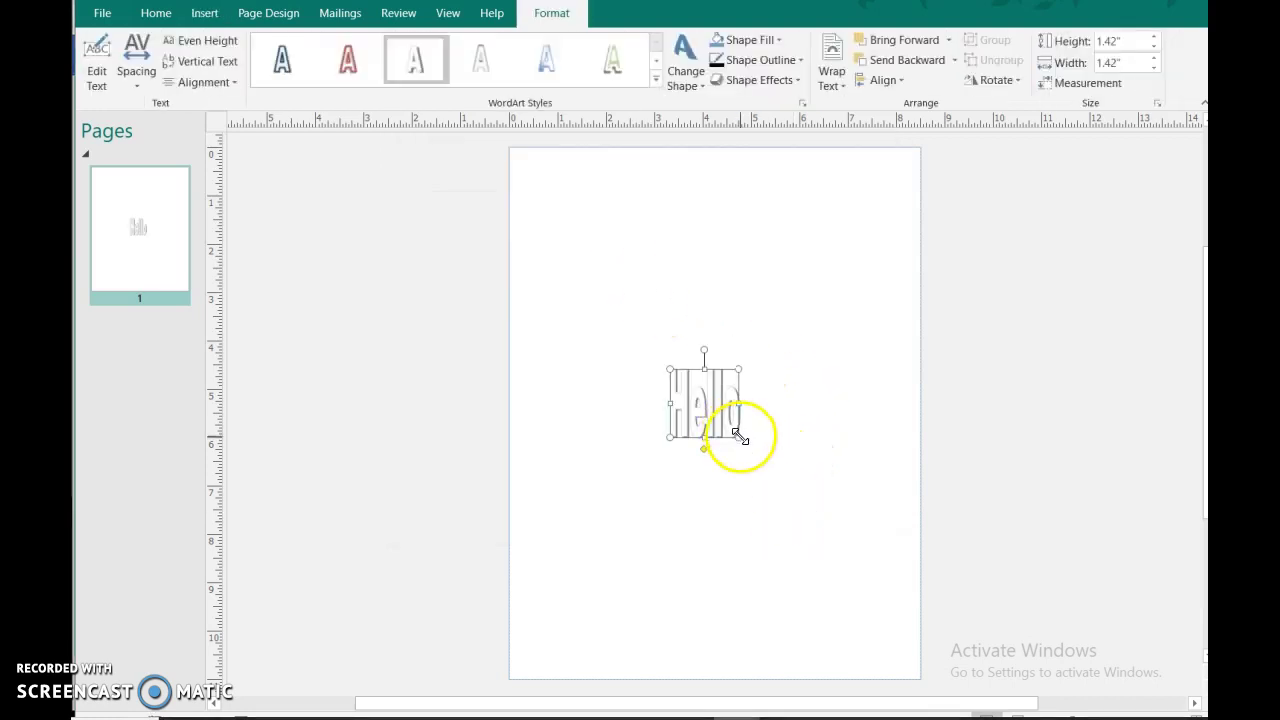
click(822, 95)
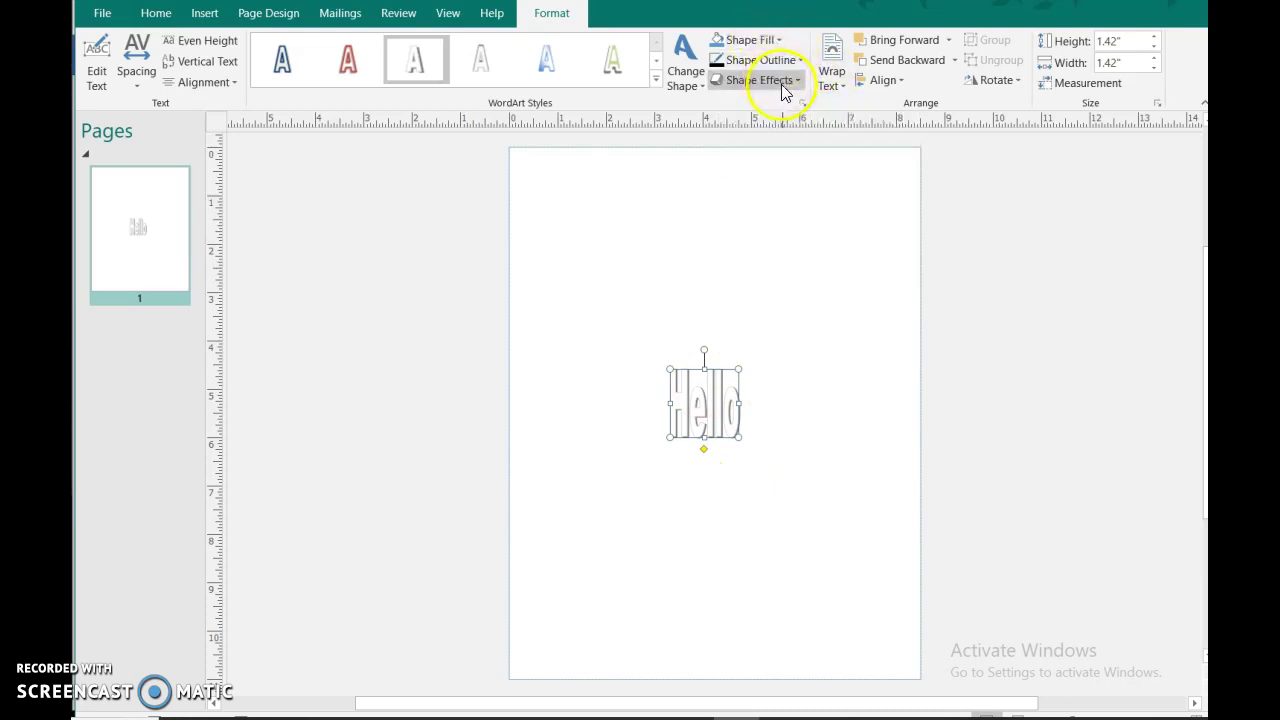
Fill the "Hello" WordArt with the last standard color, blue, and give it a plum outline from the scheme colors
click(772, 44)
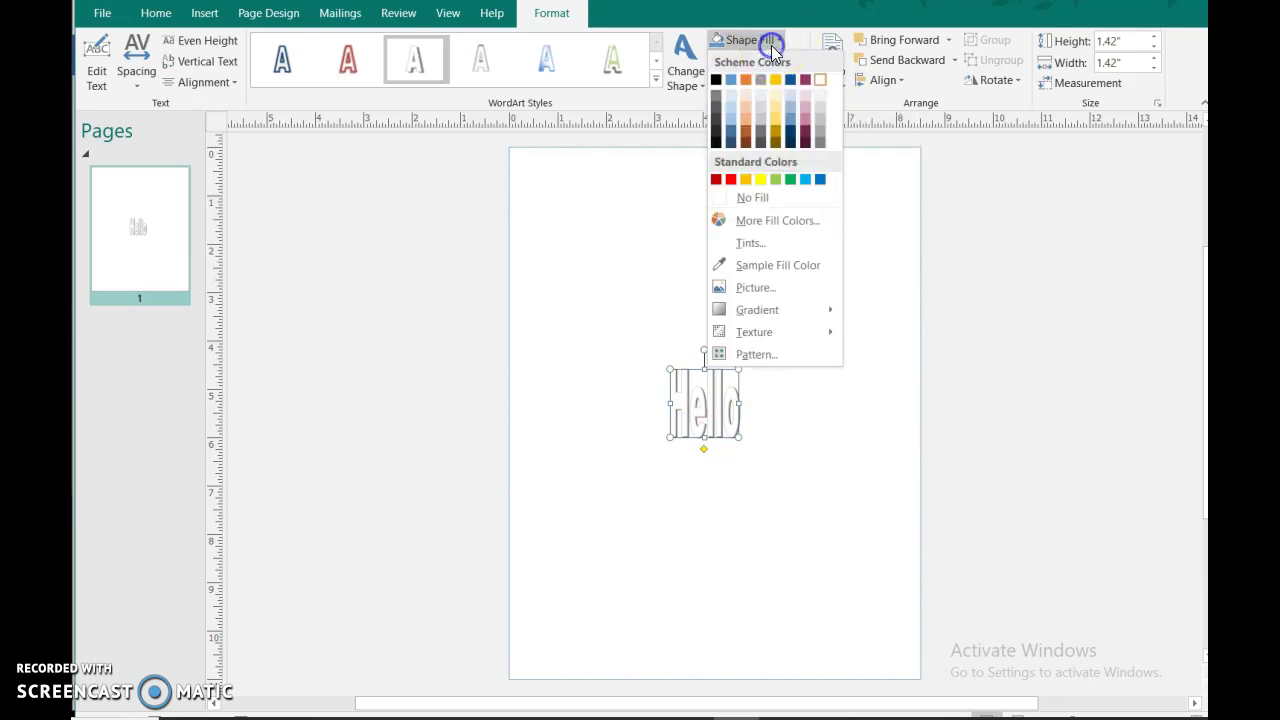
click(822, 182)
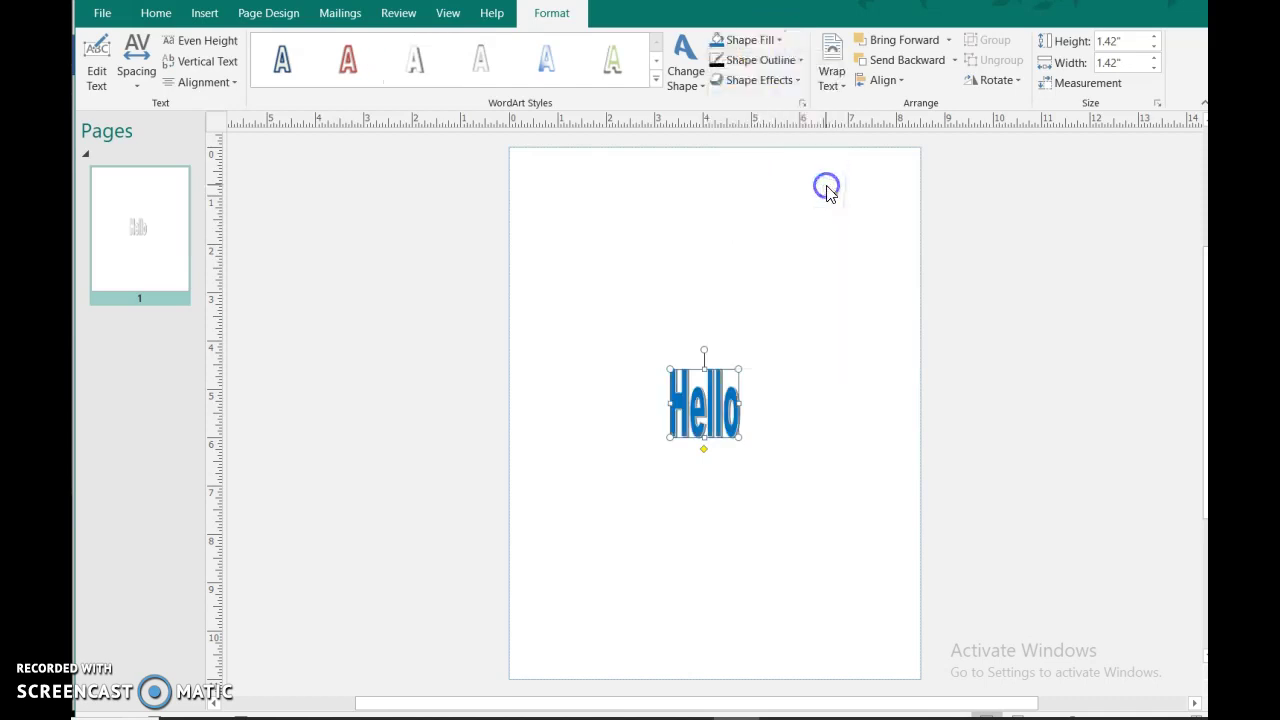
click(789, 63)
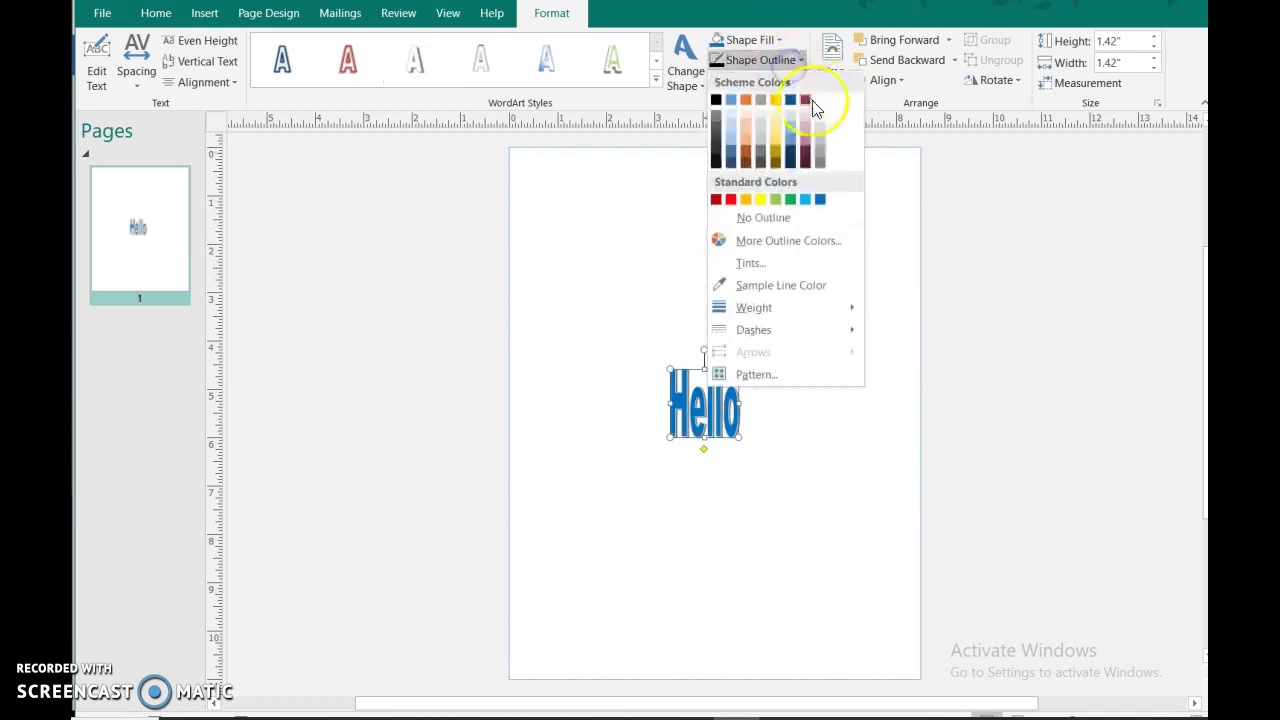
click(807, 100)
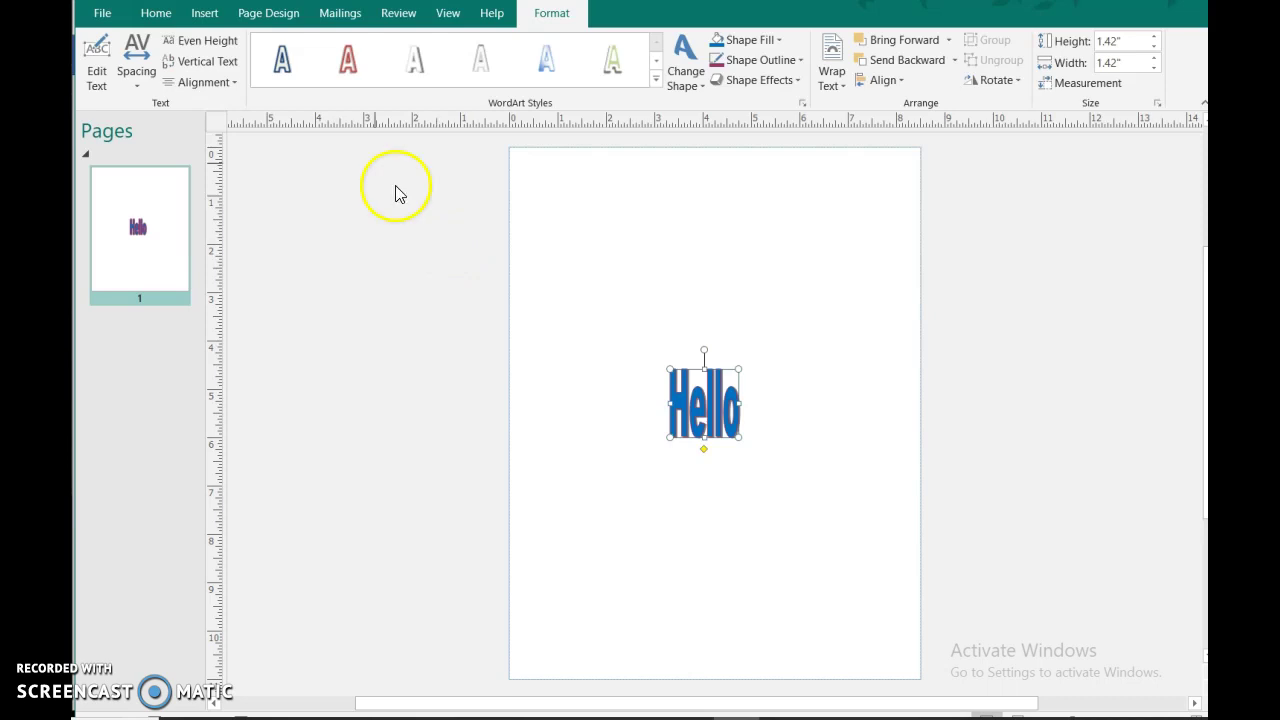
Add a text box above the WordArt near the page's upper left, widen it to the right, and enter "Hello"
click(160, 14)
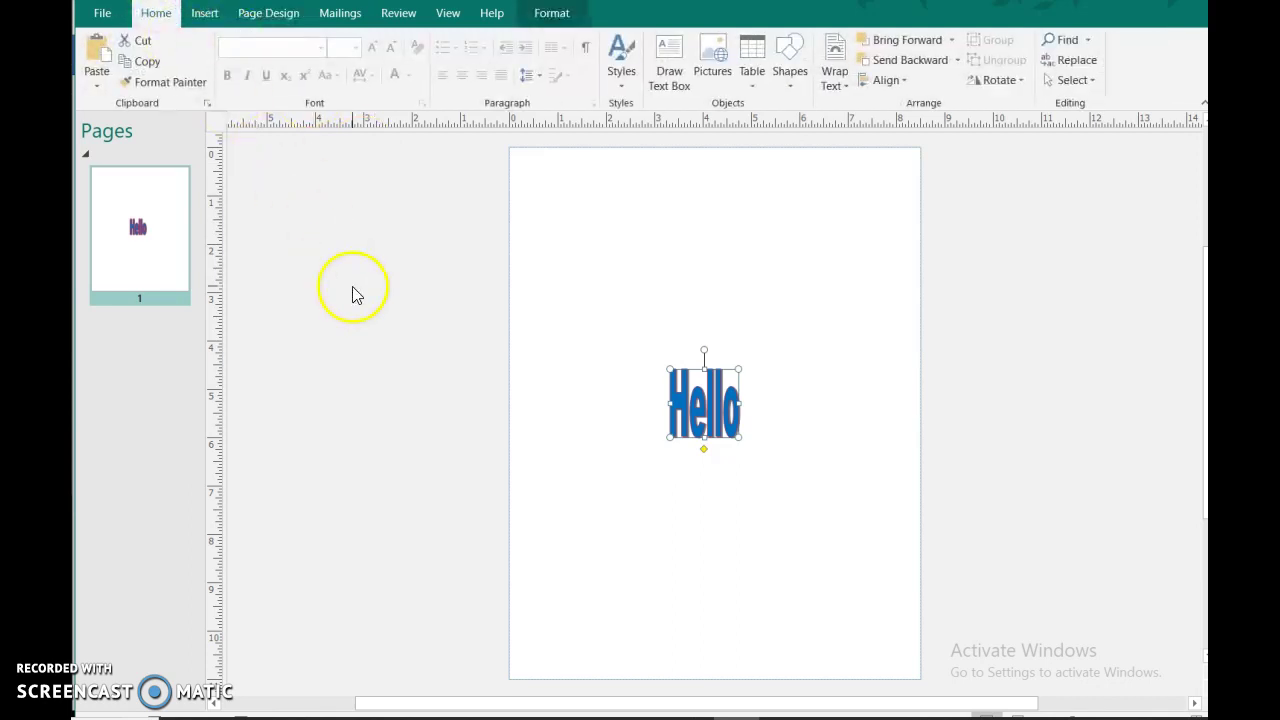
click(655, 62)
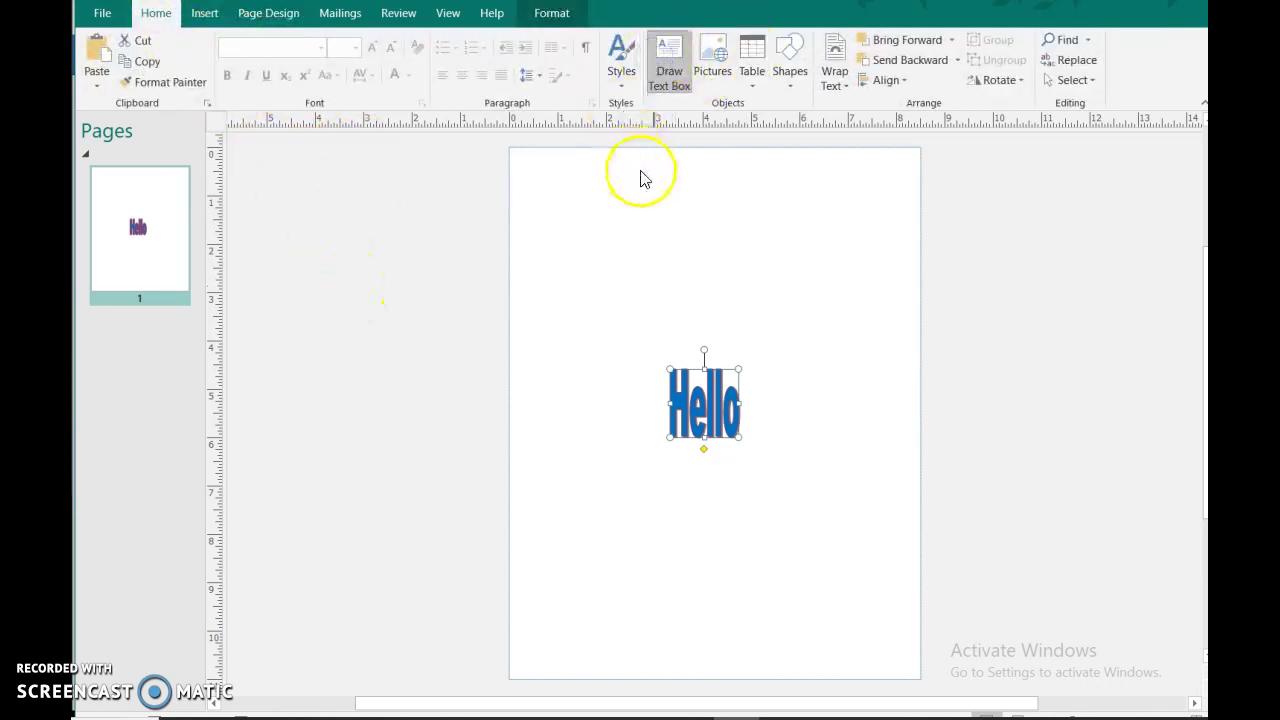
click(569, 211)
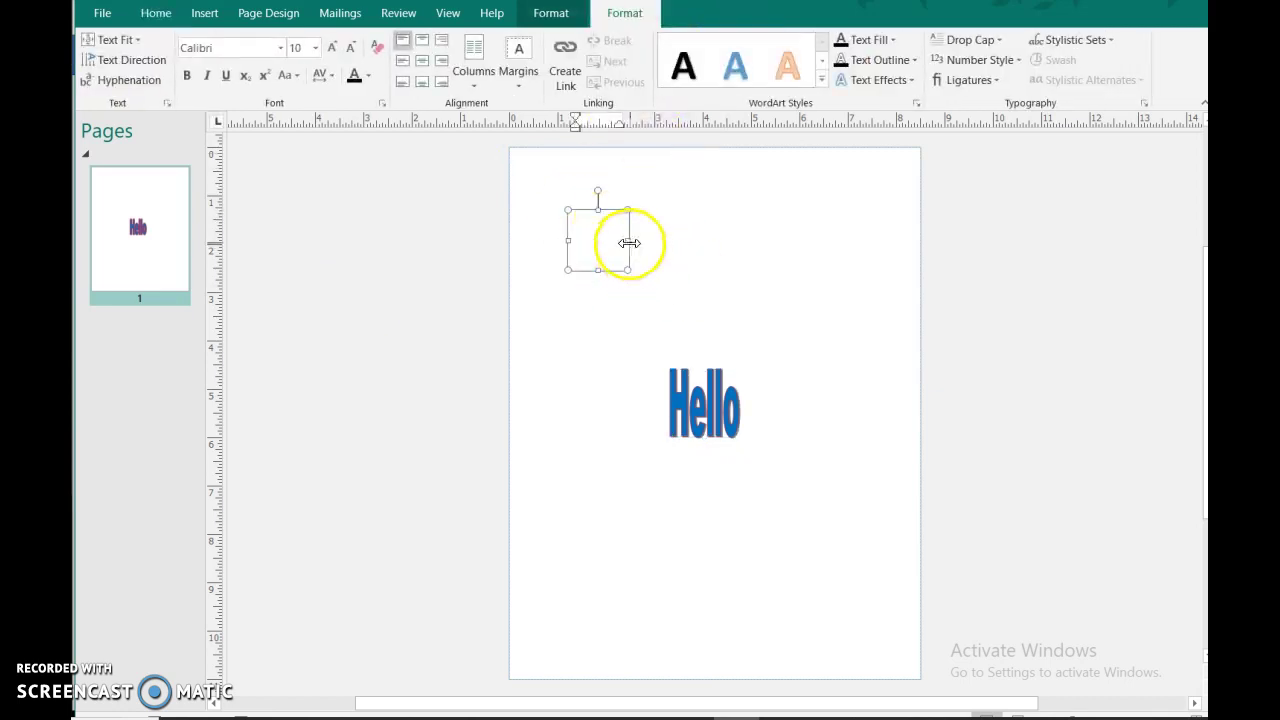
drag(628, 241, 731, 240)
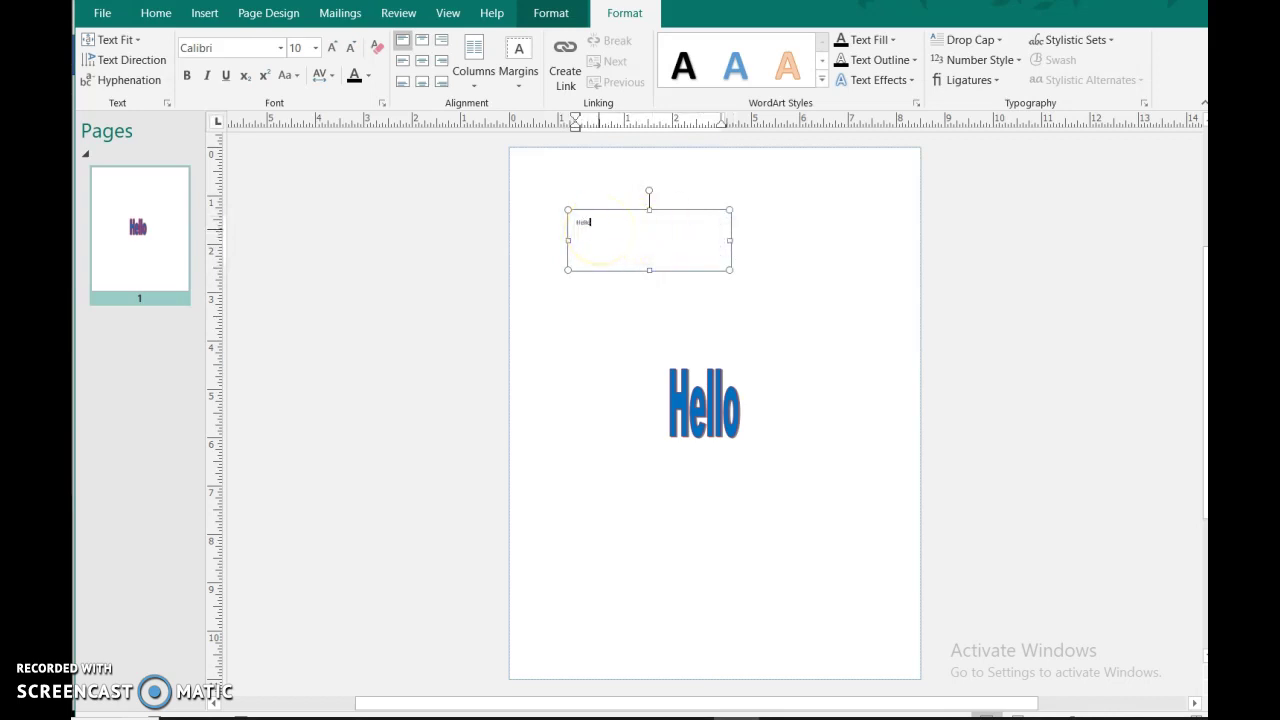
Set the font size of the "Hello" in the text box to 28
mouse_move(622, 233)
mouse_down()
mouse_move(557, 220)
mouse_move(601, 225)
mouse_up()
click(601, 225)
click(583, 225)
drag(603, 224, 554, 224)
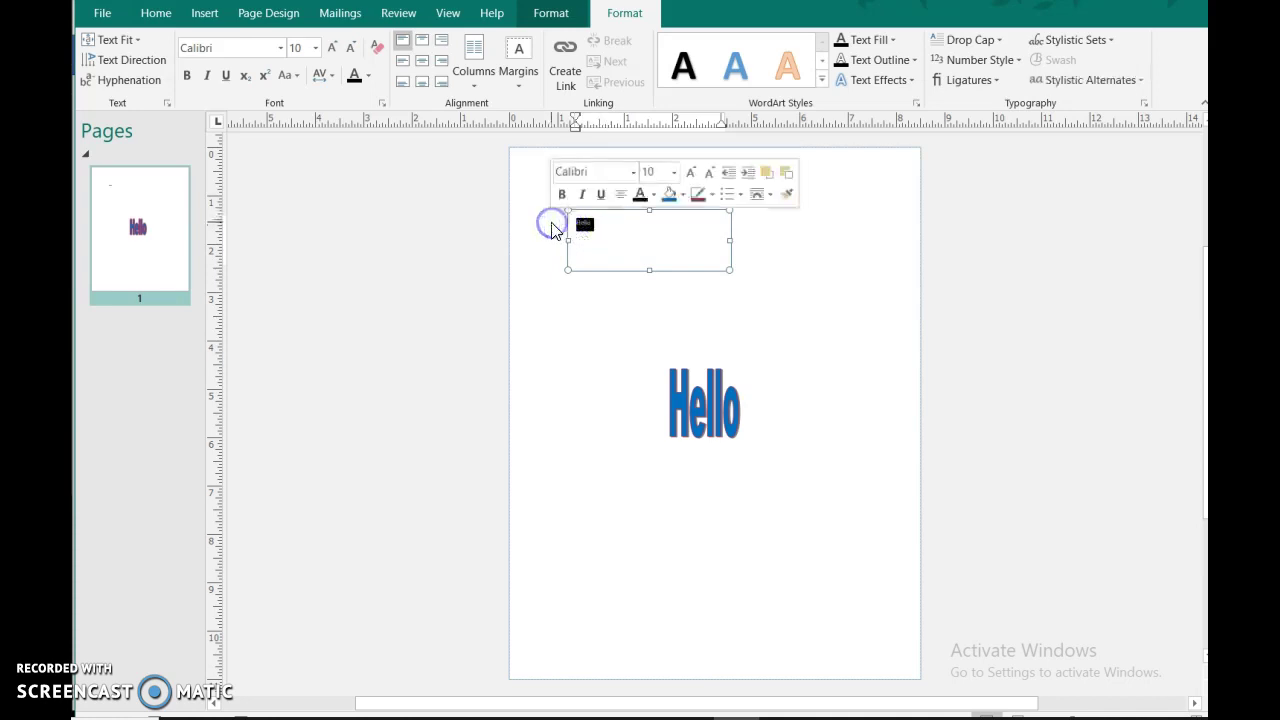
click(315, 47)
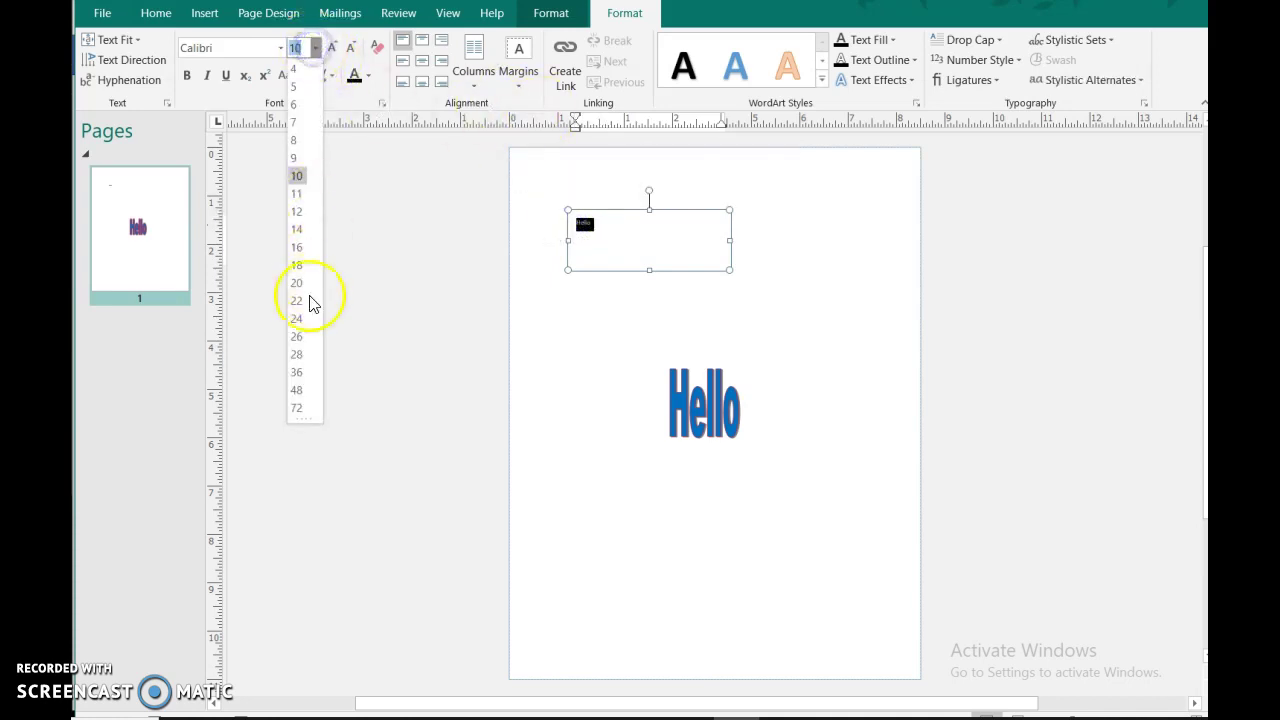
click(298, 354)
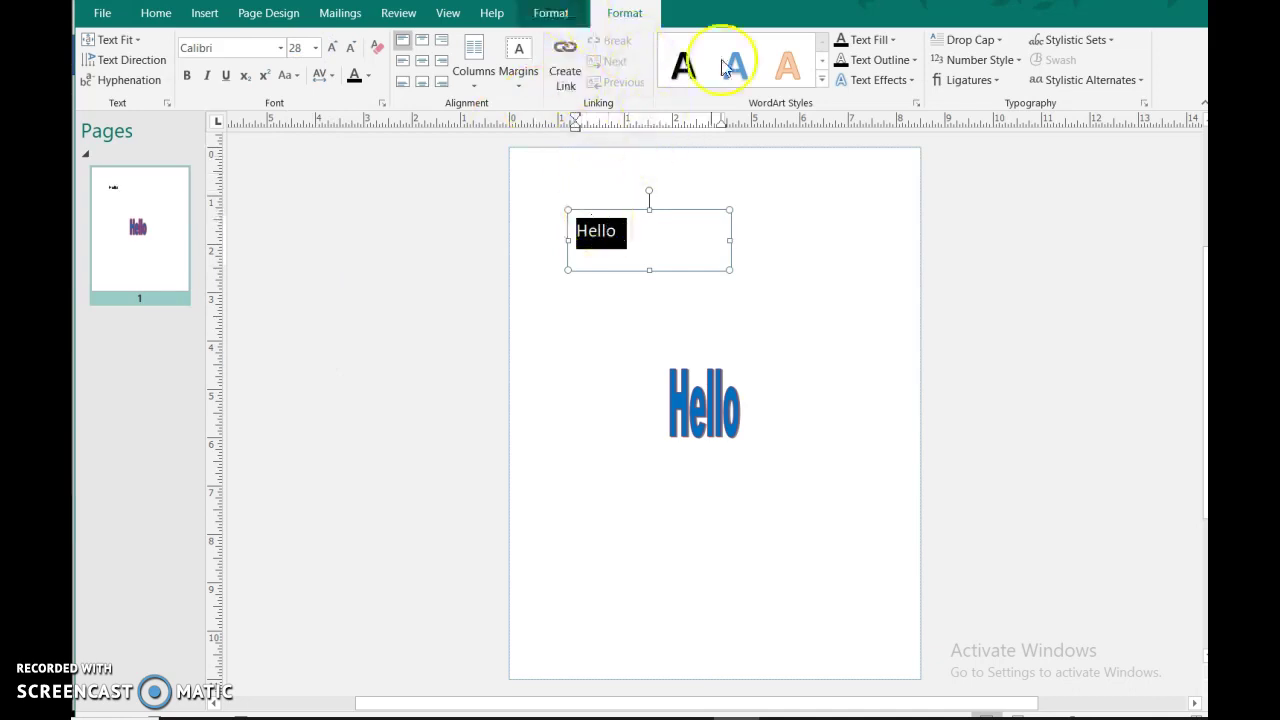
Change the fill color of the text box's "Hello" to the plum scheme color and deselect the box
click(891, 41)
click(925, 78)
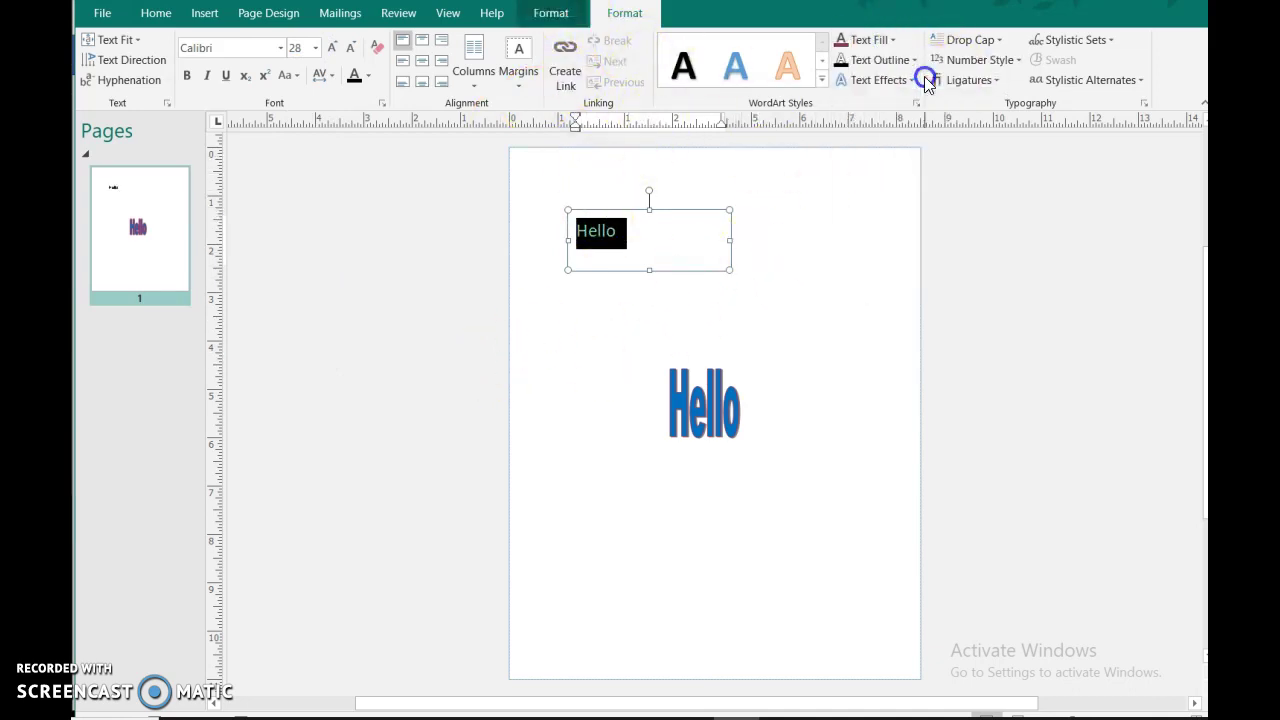
click(799, 257)
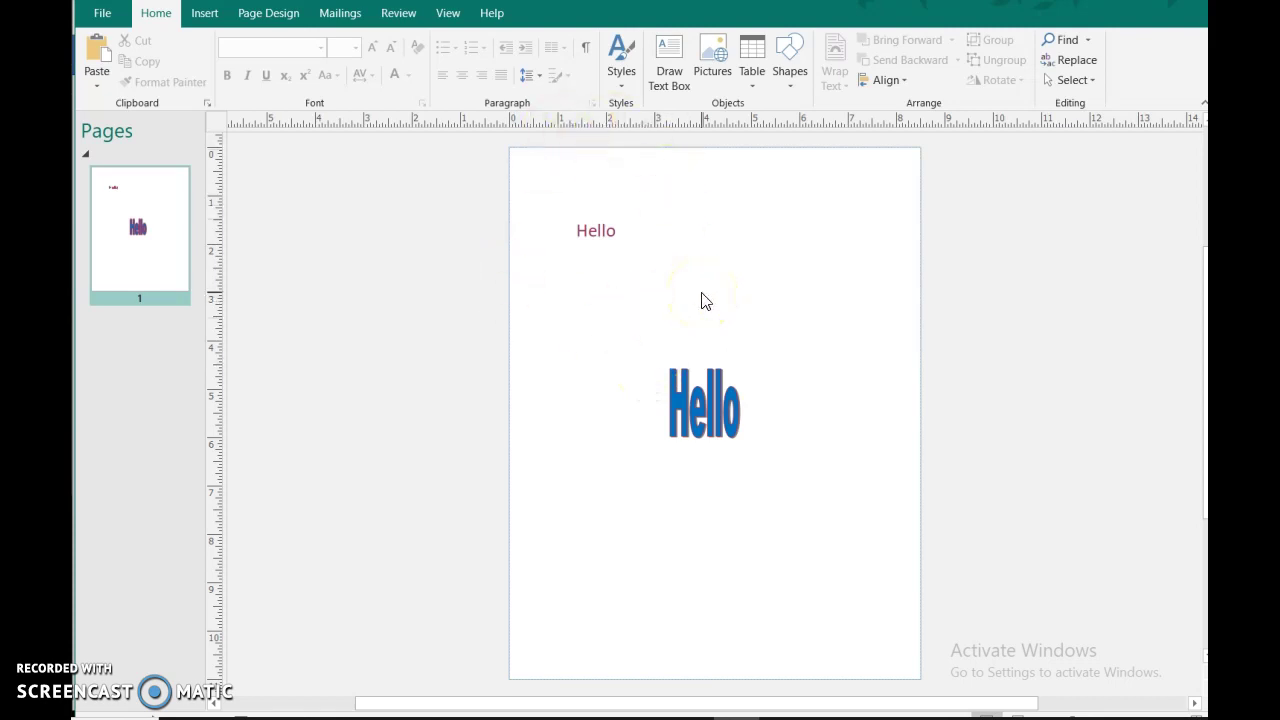
click(951, 204)
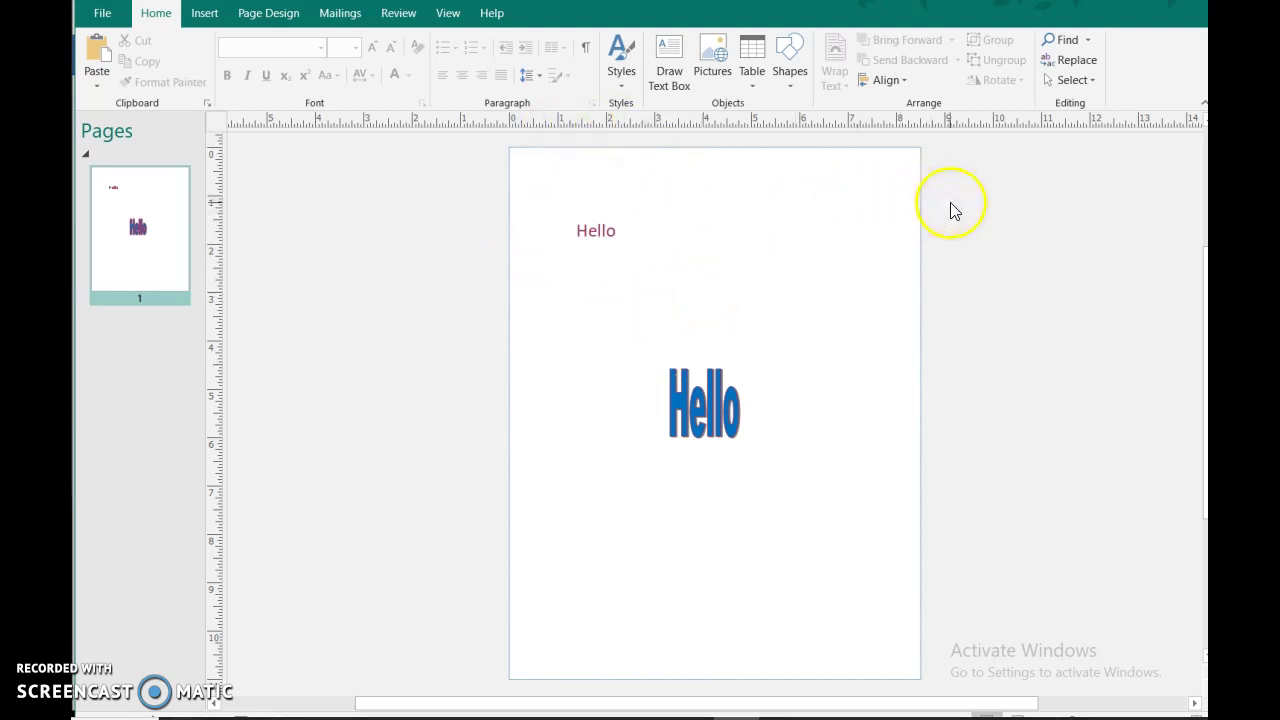
click(446, 13)
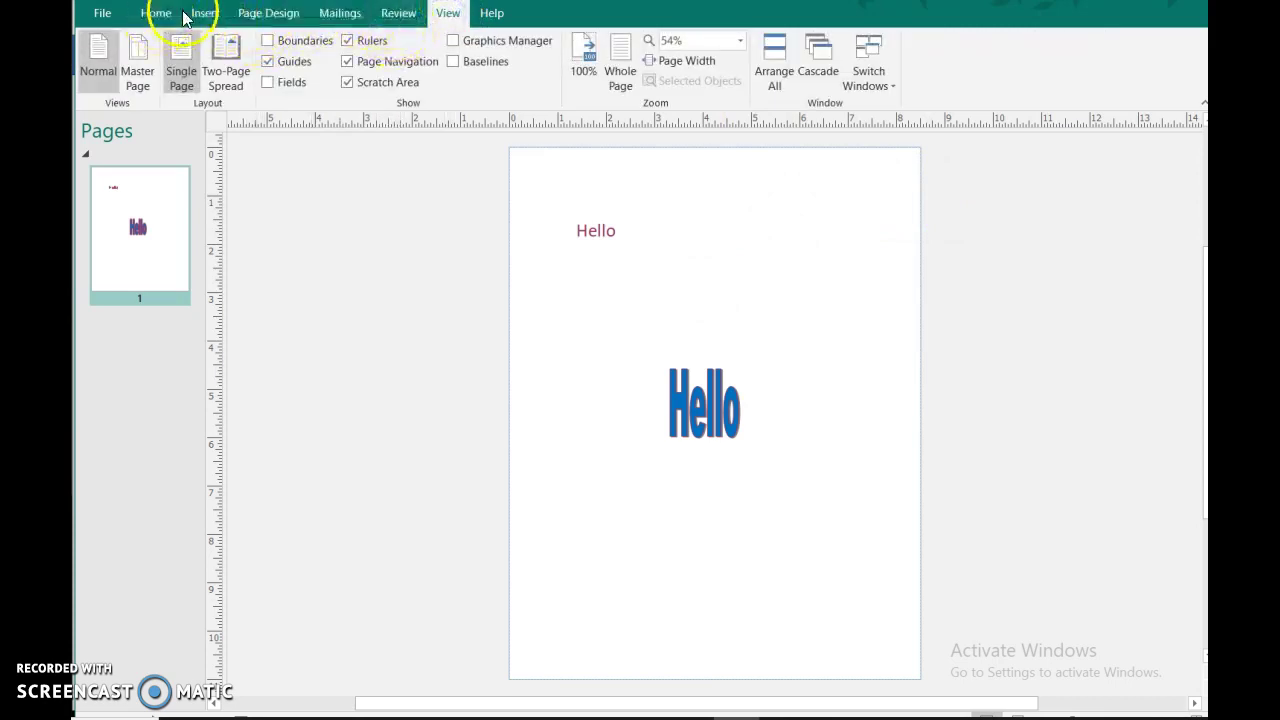
click(152, 13)
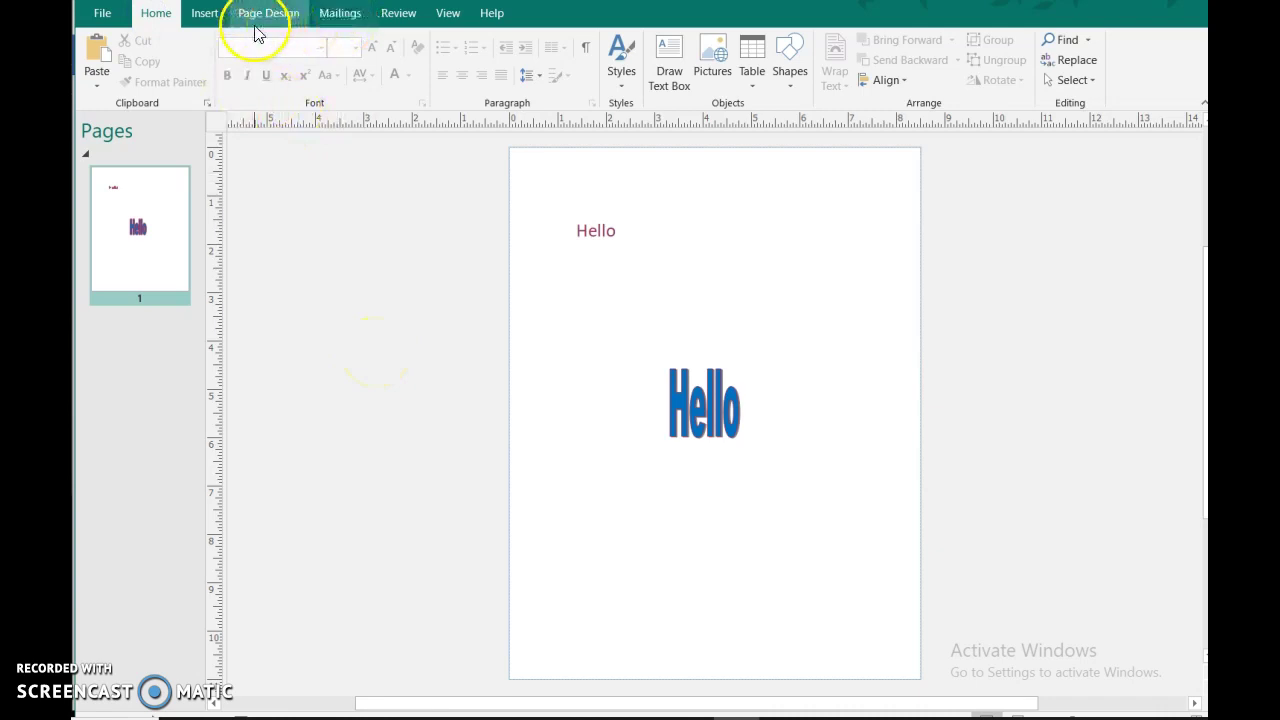
Insert the pink shark picture from the Auntie folder in Downloads
click(203, 14)
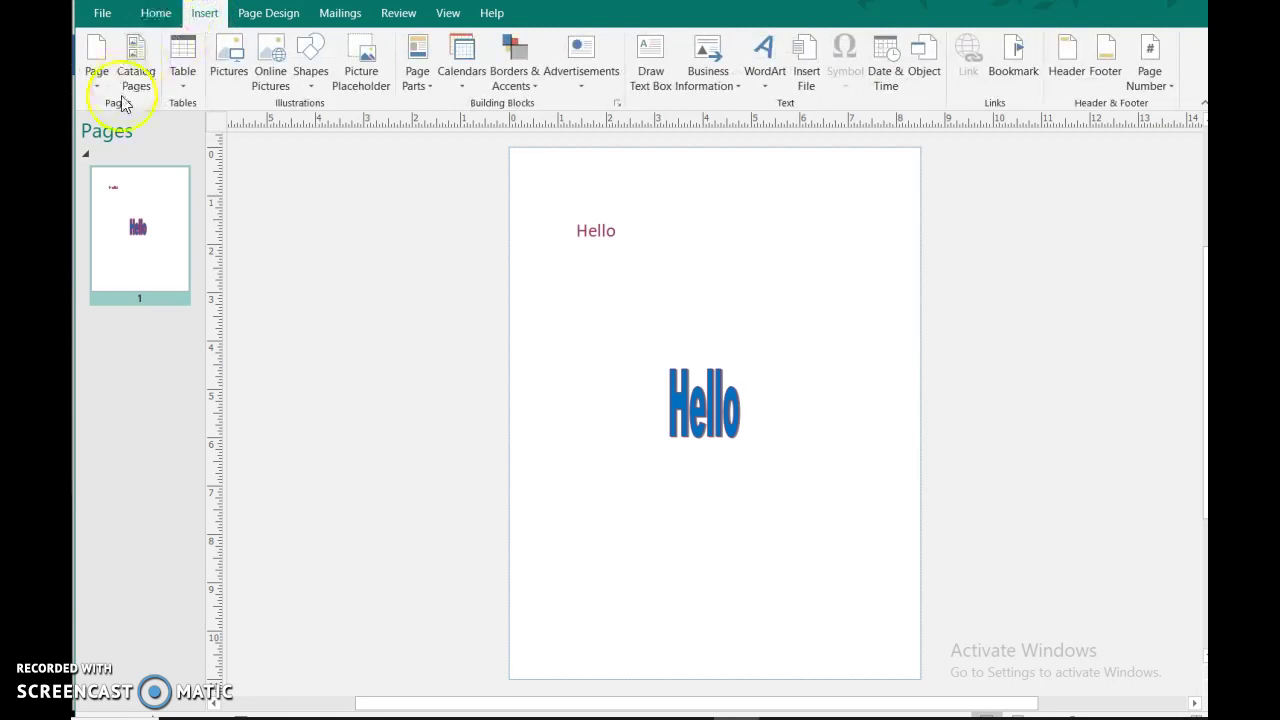
click(233, 70)
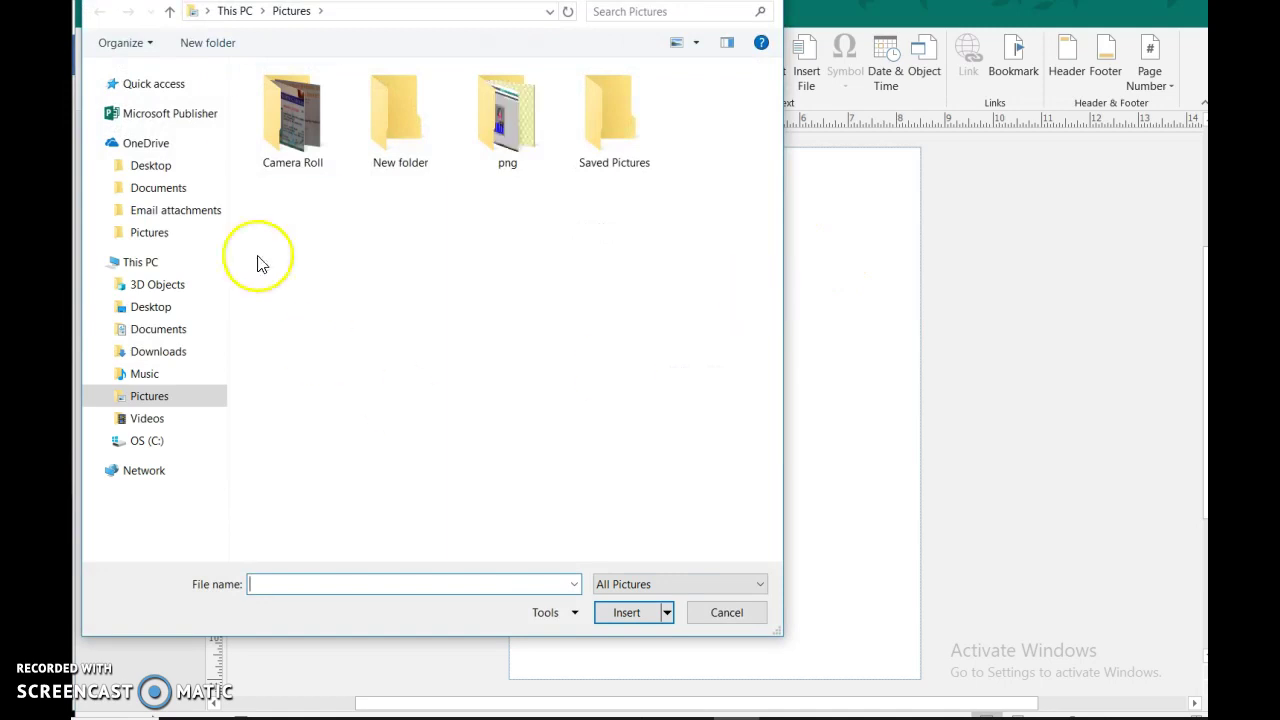
click(183, 356)
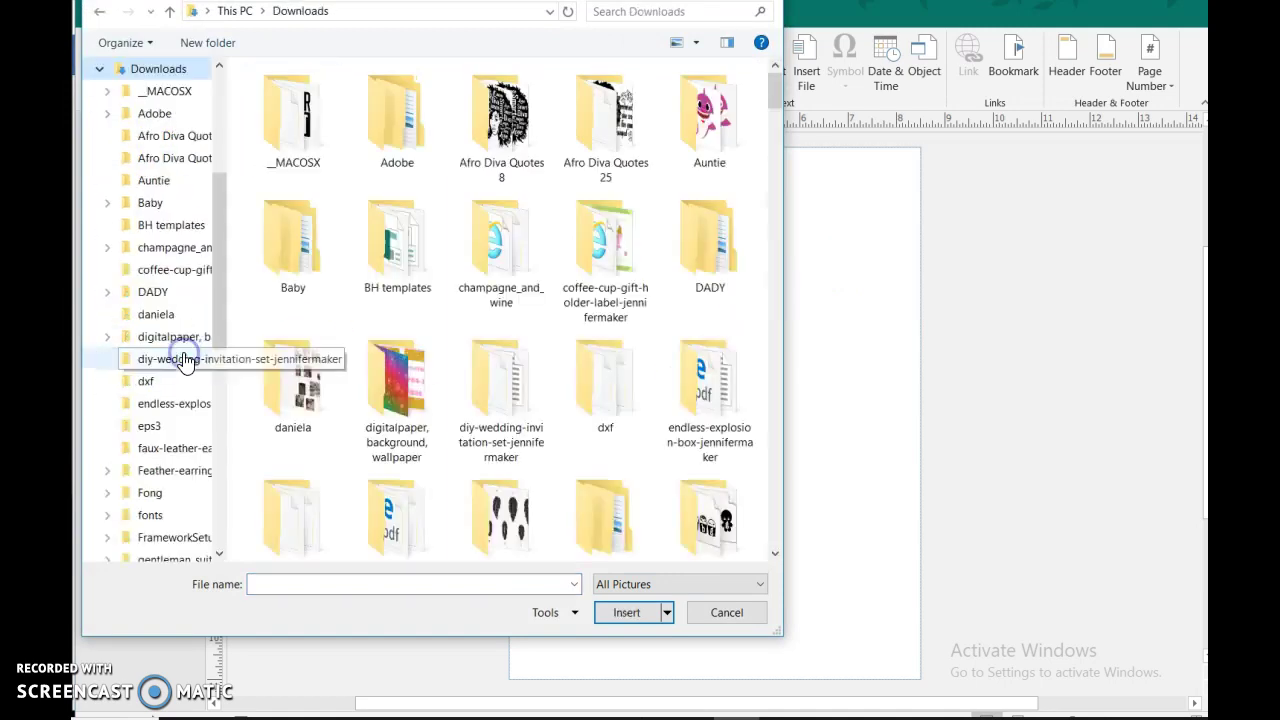
click(686, 136)
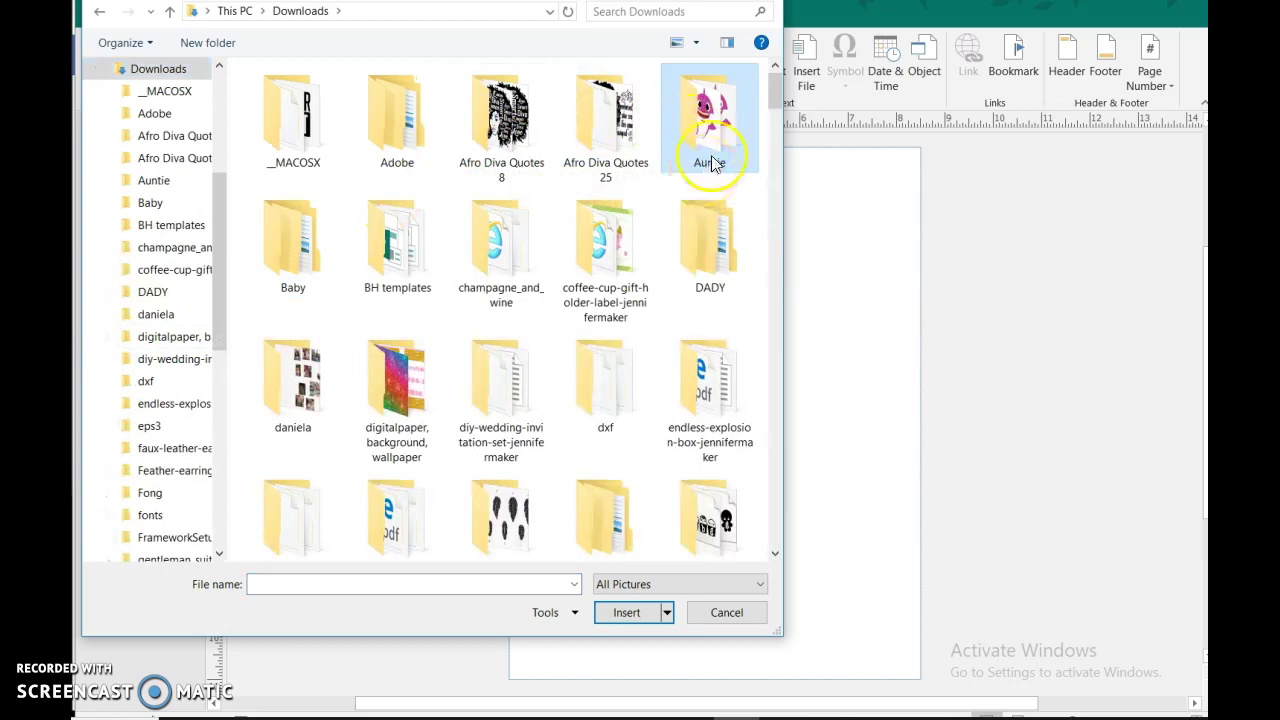
double_click(700, 134)
click(320, 128)
double_click(316, 124)
click(550, 546)
Move the shark picture partly off the page's left edge and make its white background transparent
drag(898, 226, 757, 434)
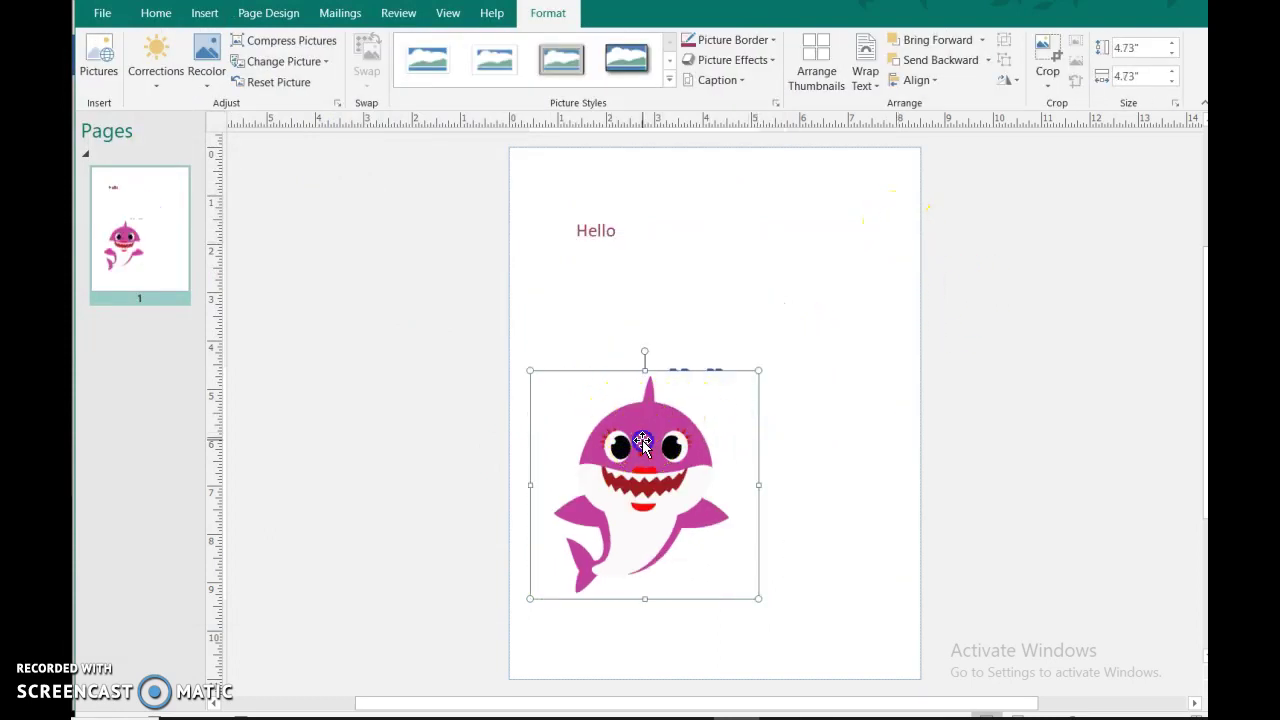
drag(668, 415, 477, 261)
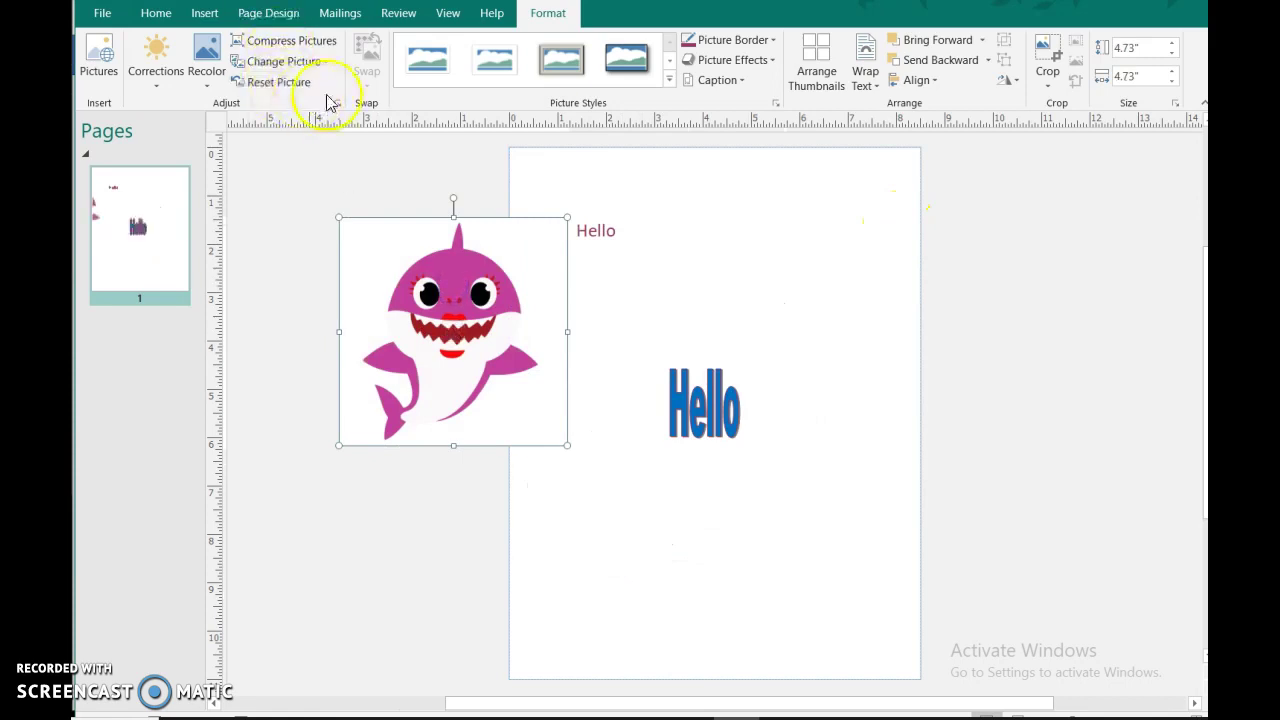
click(206, 74)
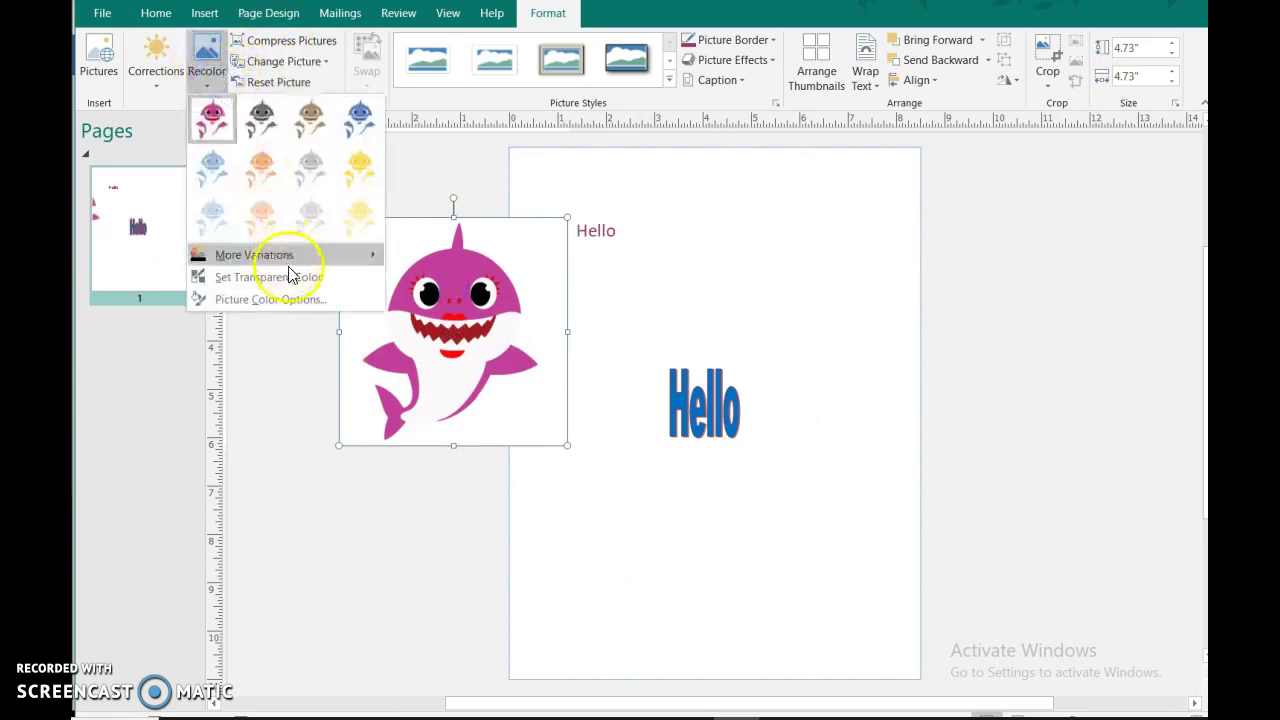
click(298, 277)
click(388, 251)
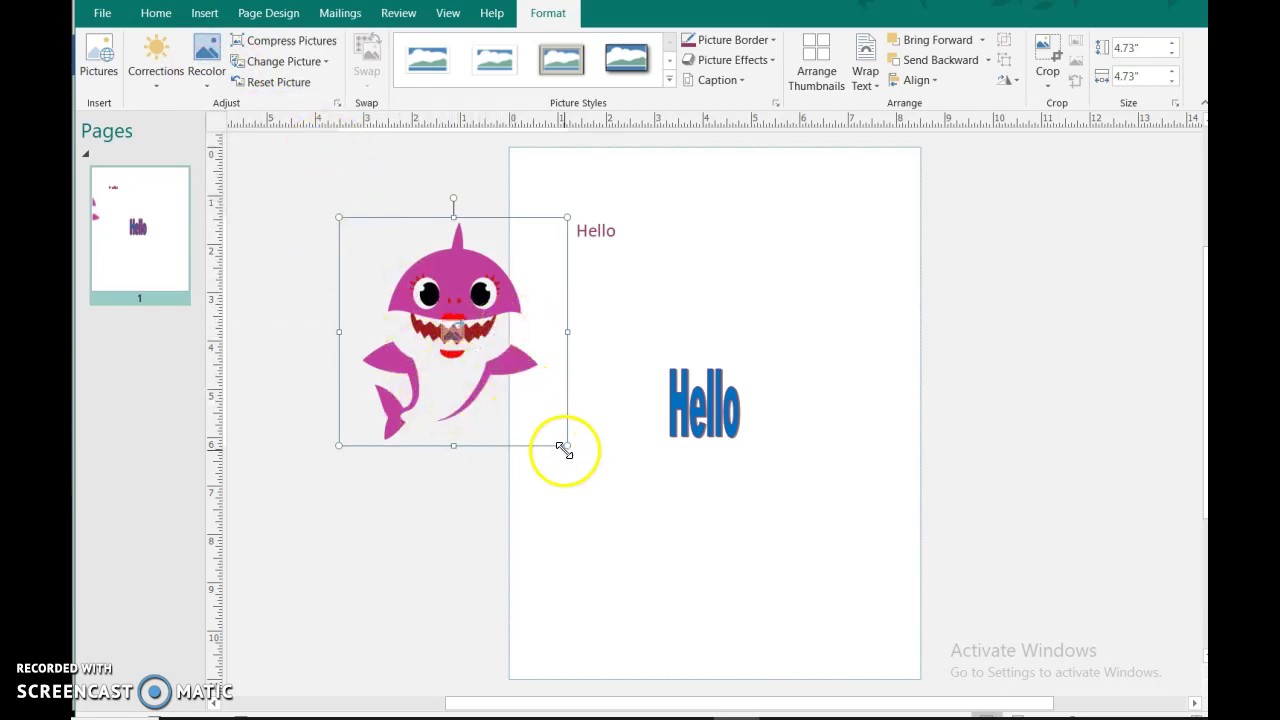
Place the shark on the page just below the text box and move the WordArt to the page's upper right
click(456, 265)
drag(456, 265, 613, 417)
drag(726, 413, 833, 257)
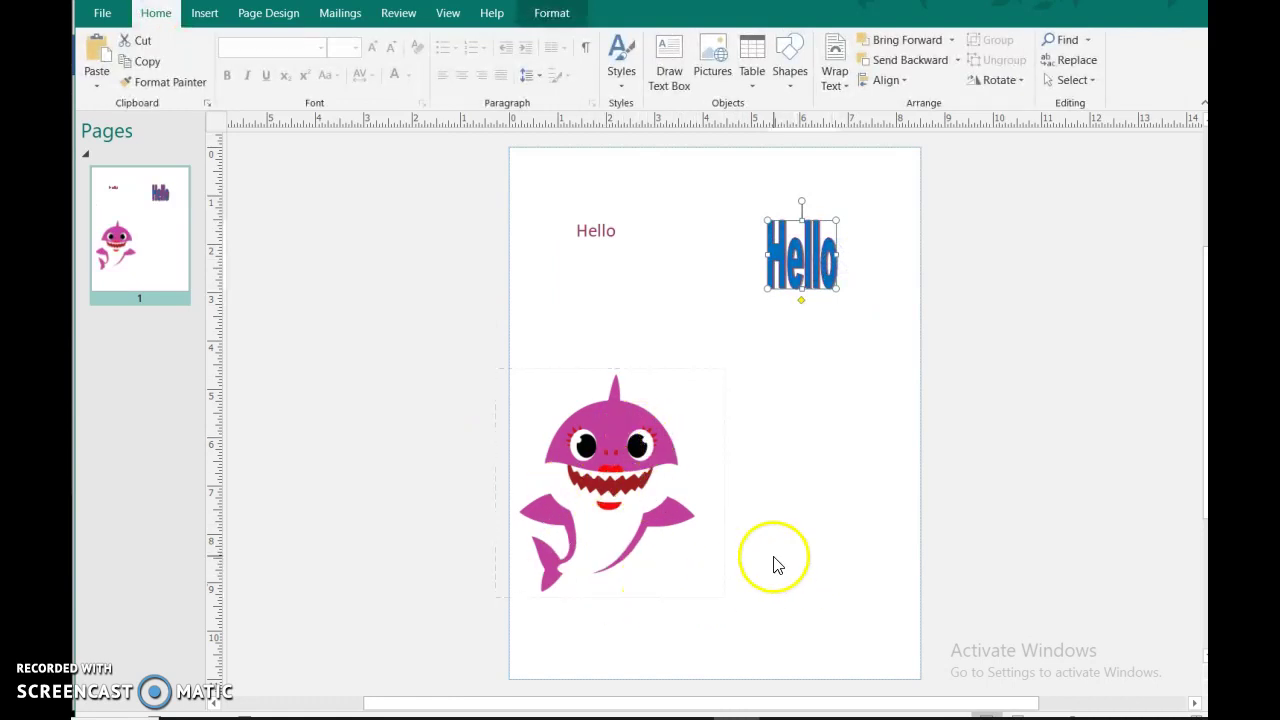
drag(591, 422, 591, 310)
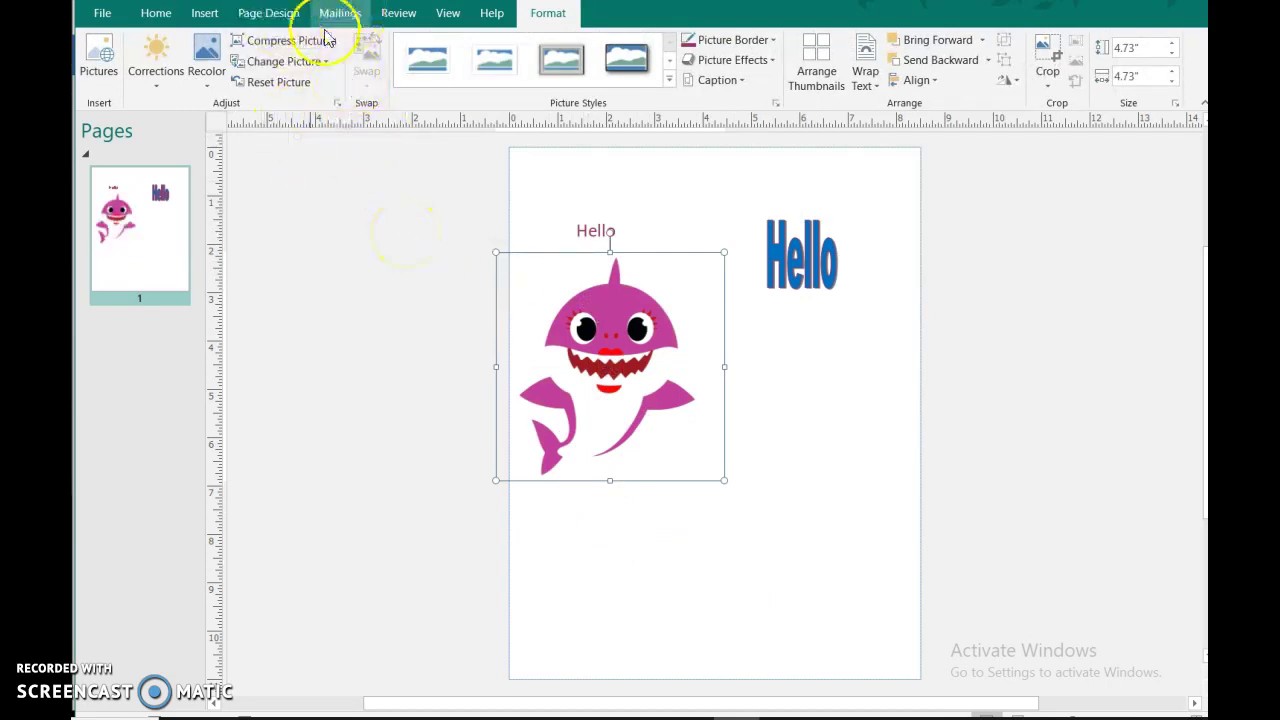
Look through the preset page sizes and the custom size options for the publication, keeping the current size
click(258, 13)
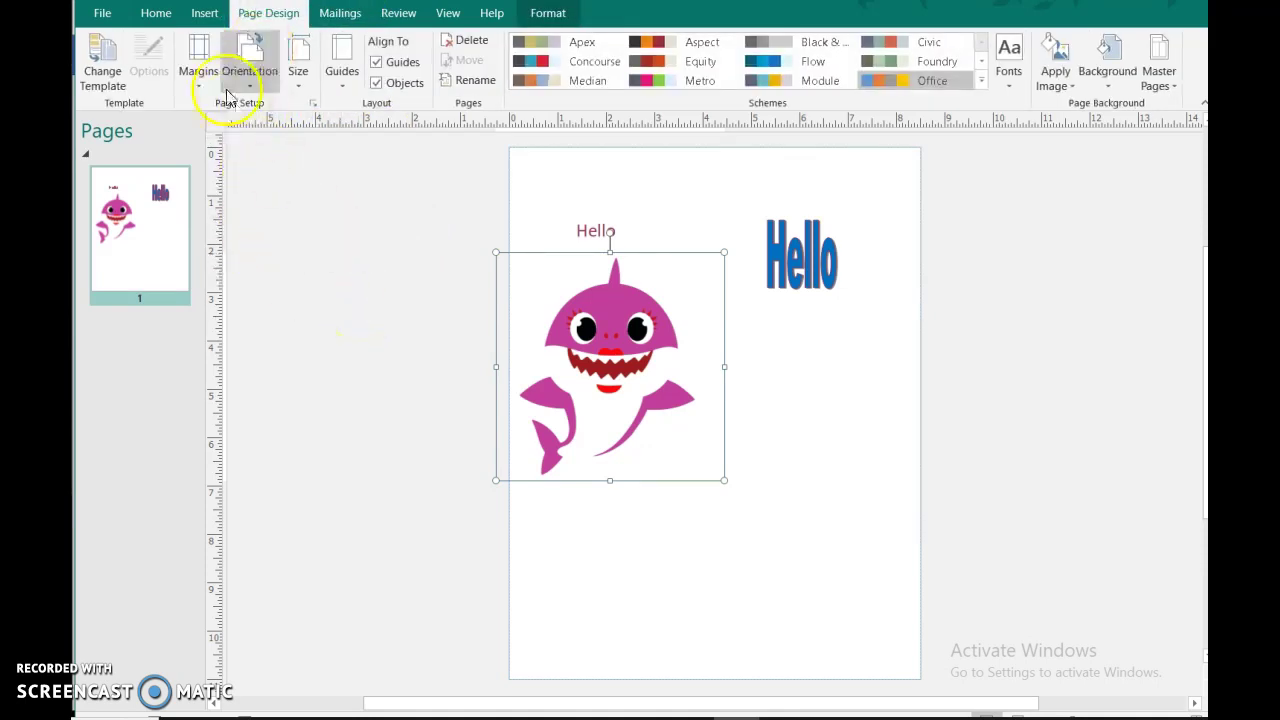
click(301, 85)
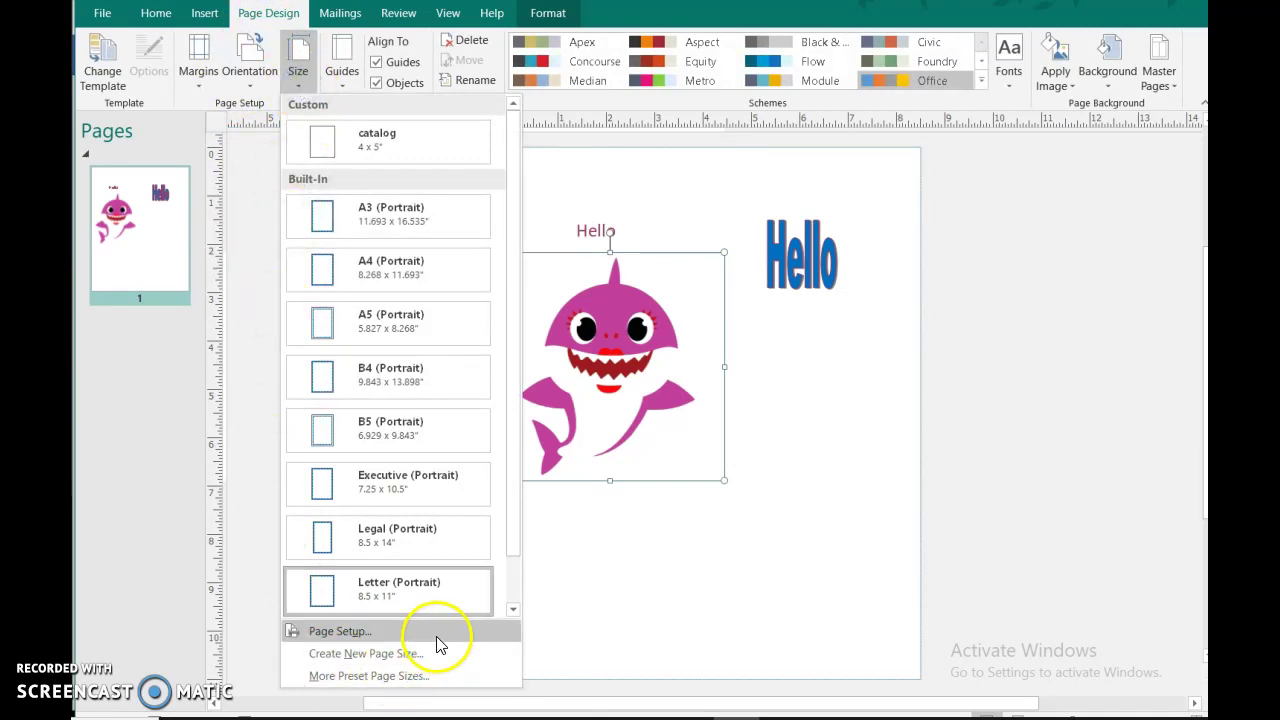
click(254, 392)
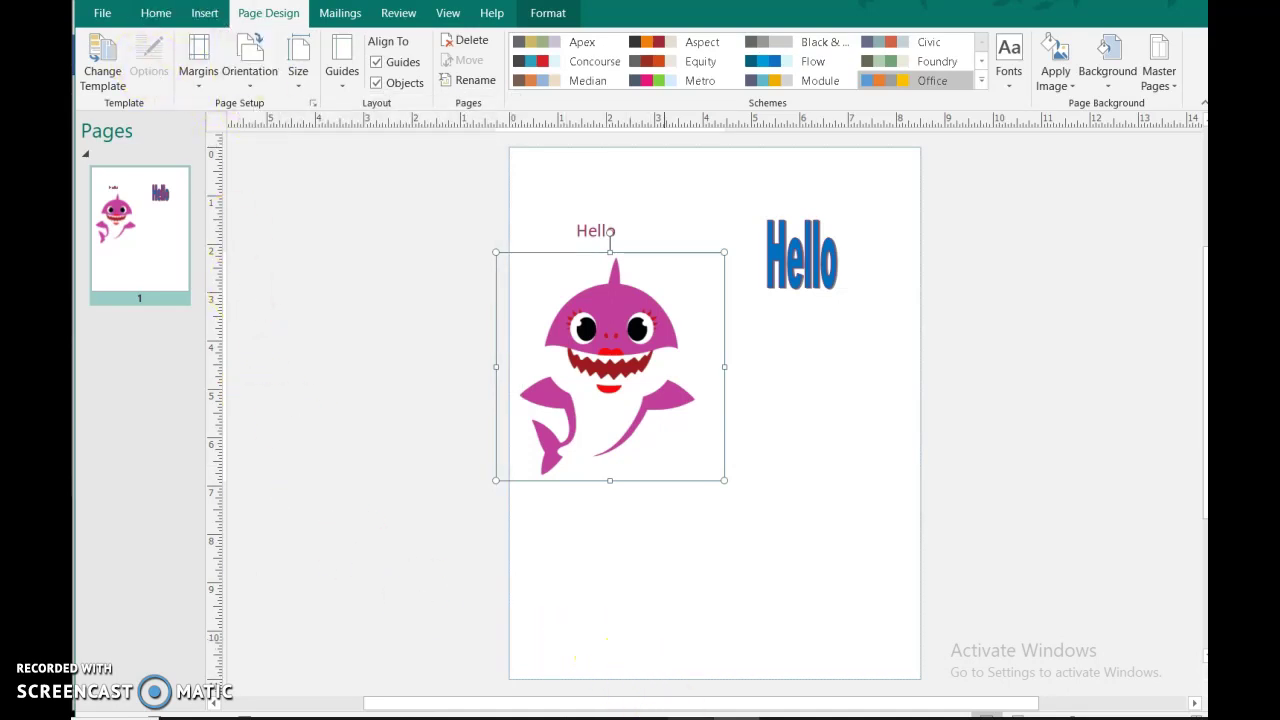
Switch to Word, create a blank document, and reposition and widen its window across the screen
mouse_move(690, 715)
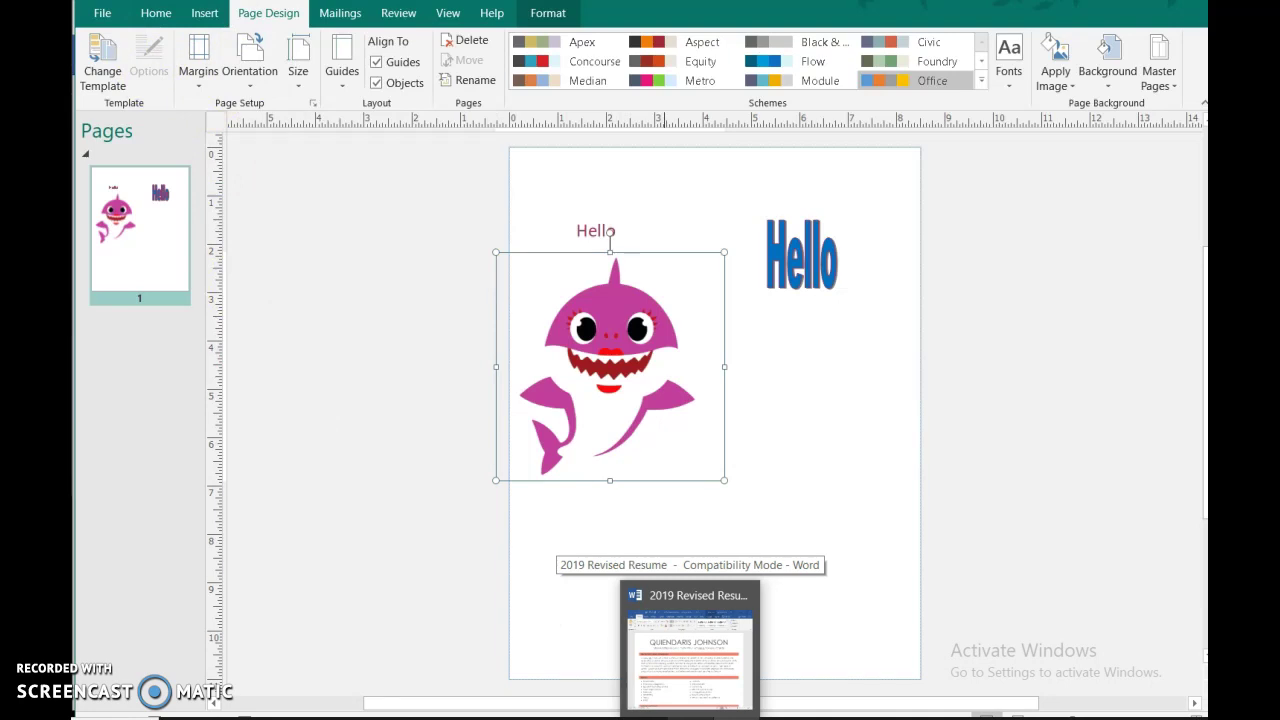
key(super)
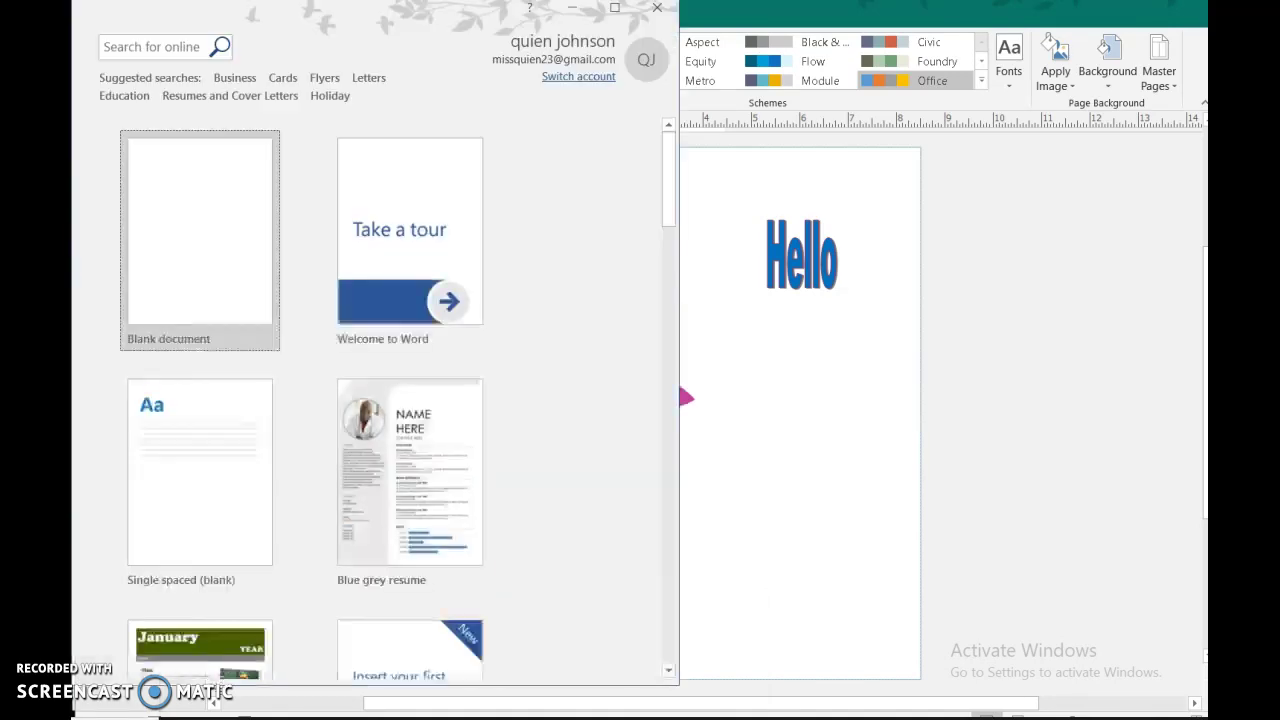
click(163, 186)
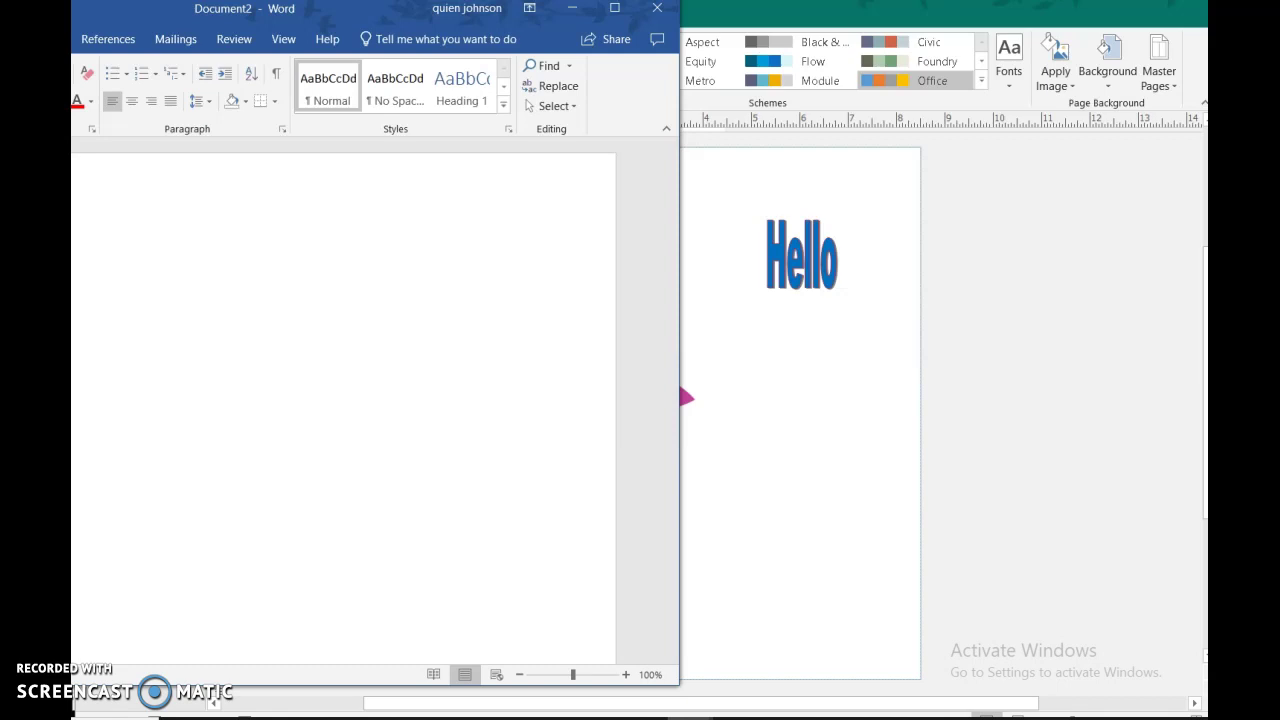
drag(114, 14, 391, 14)
click(577, 157)
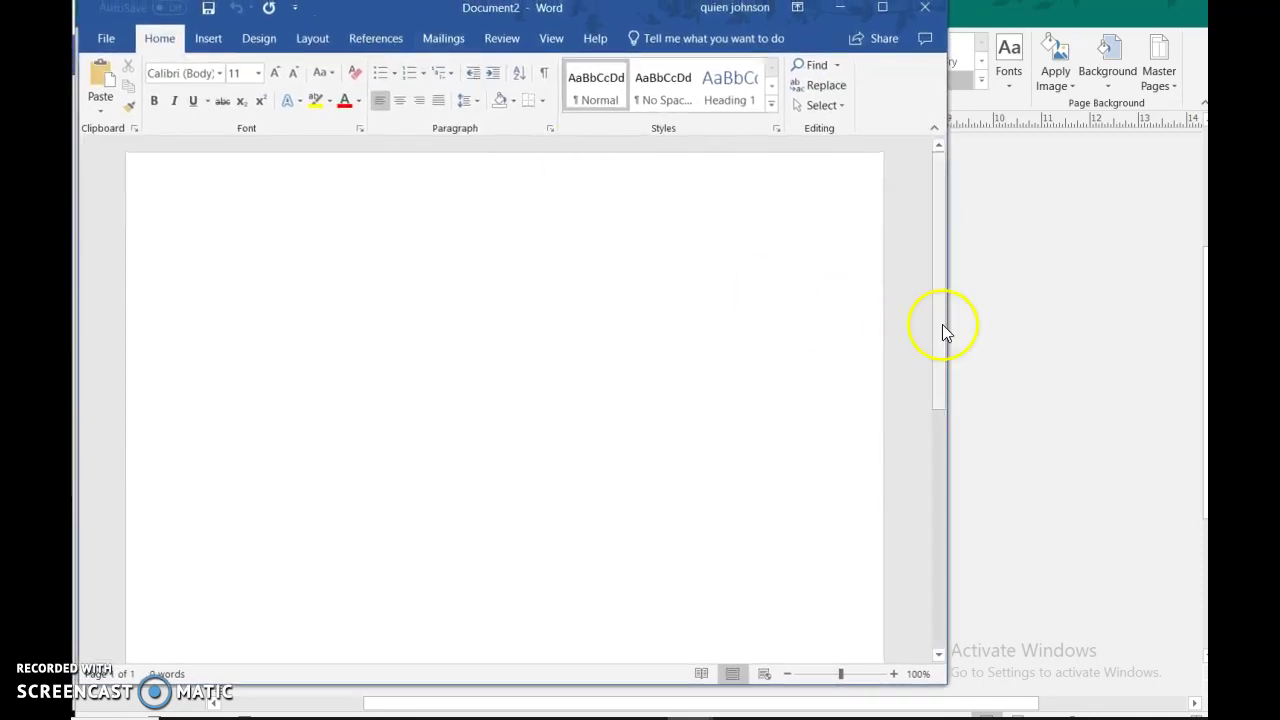
drag(949, 340, 1206, 343)
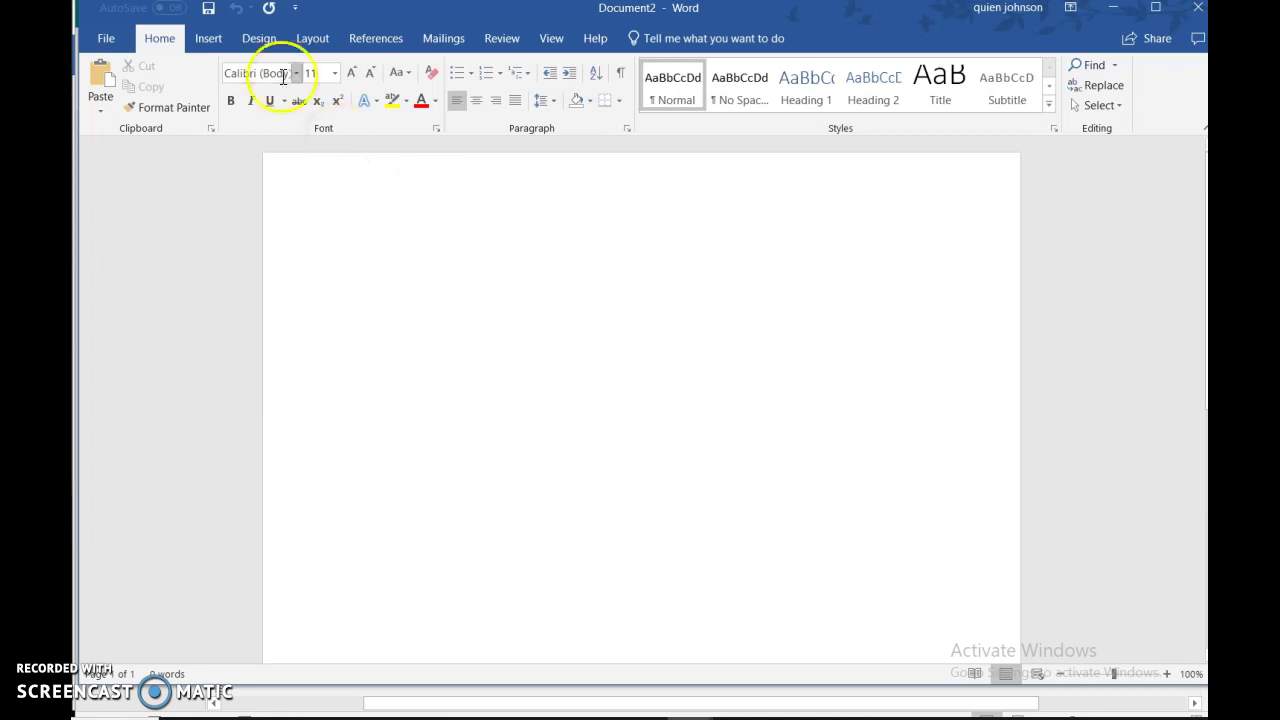
Switch to Publisher and draw a rectangle about 3.28" wide and 3.12" high below the Hello WordArt
click(216, 40)
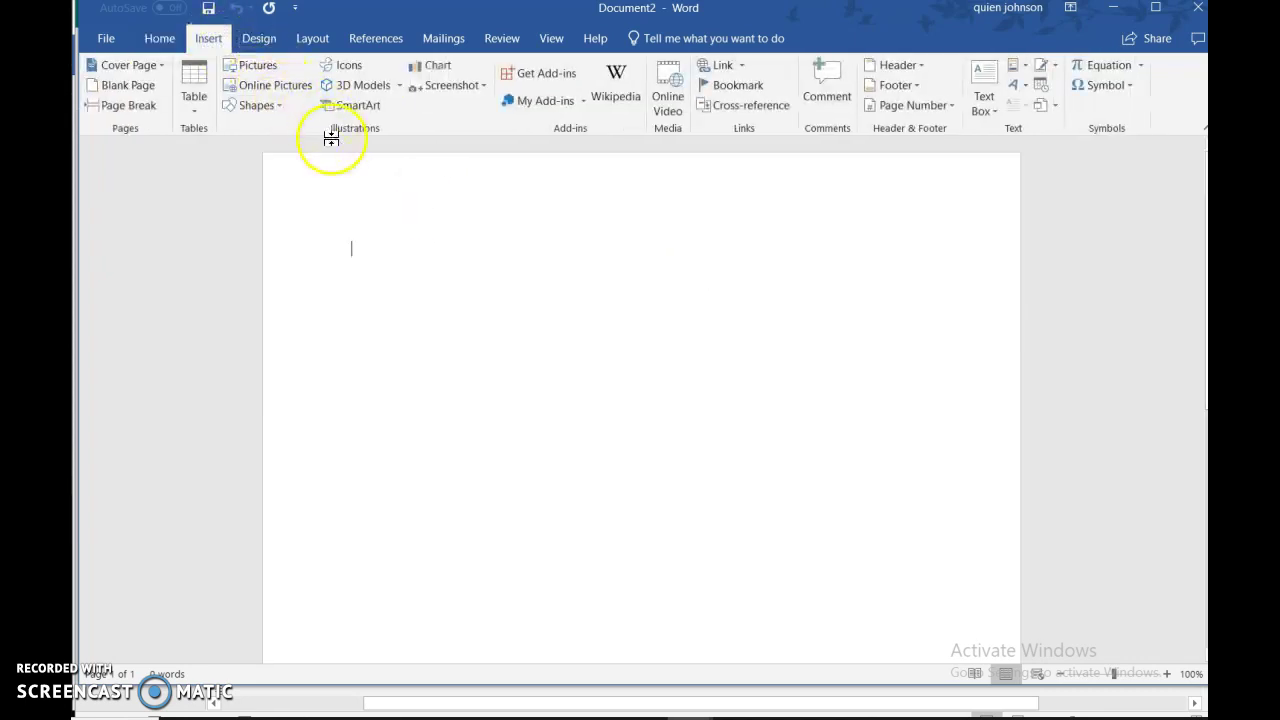
click(270, 110)
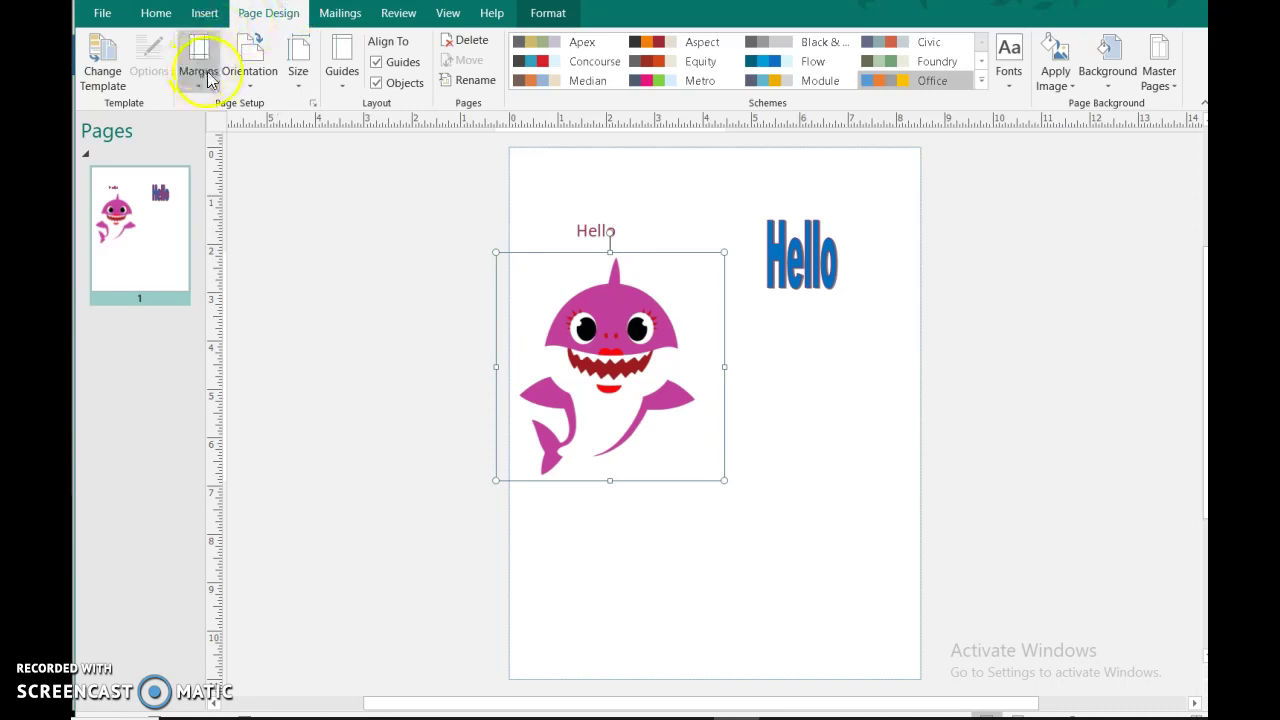
click(204, 13)
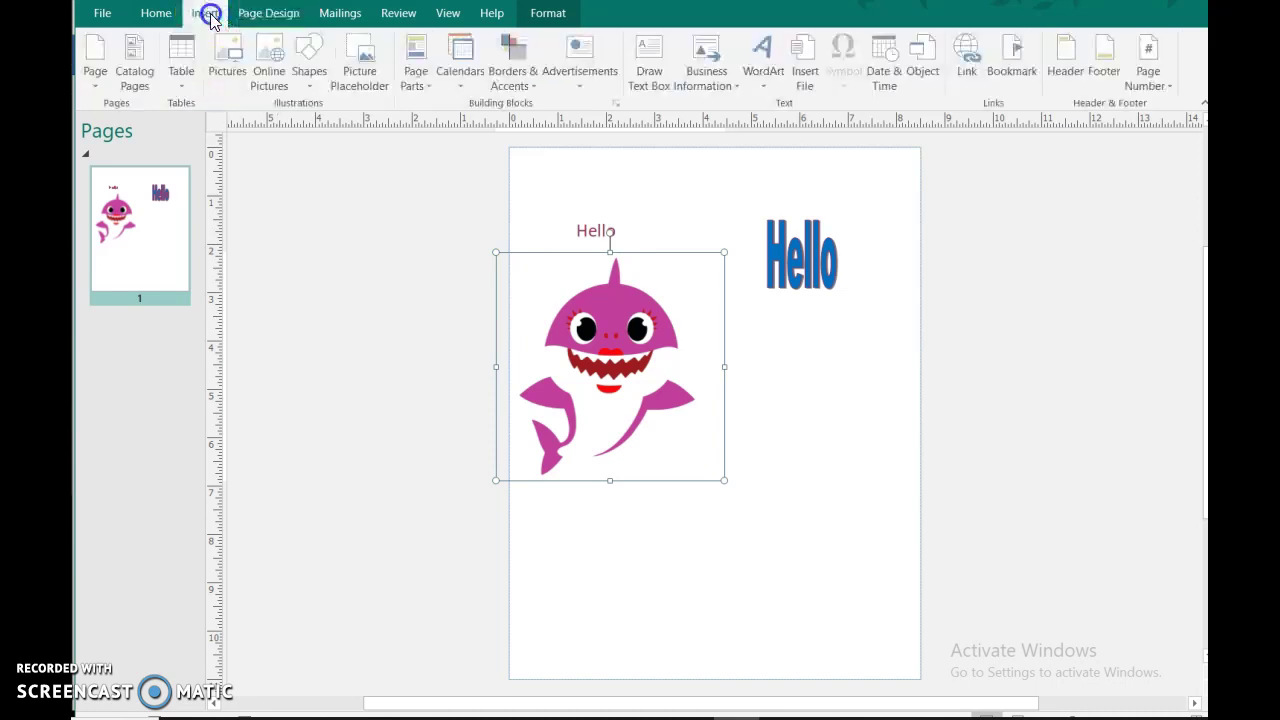
click(310, 60)
click(365, 135)
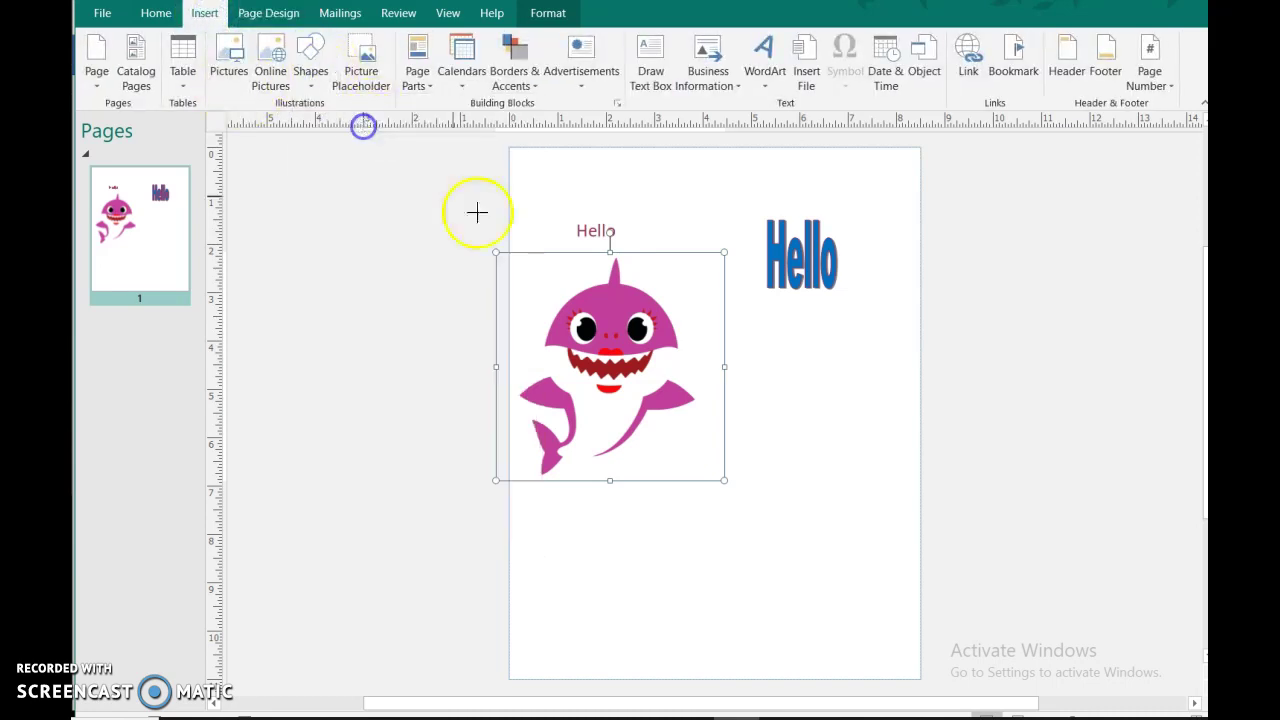
drag(747, 389, 905, 539)
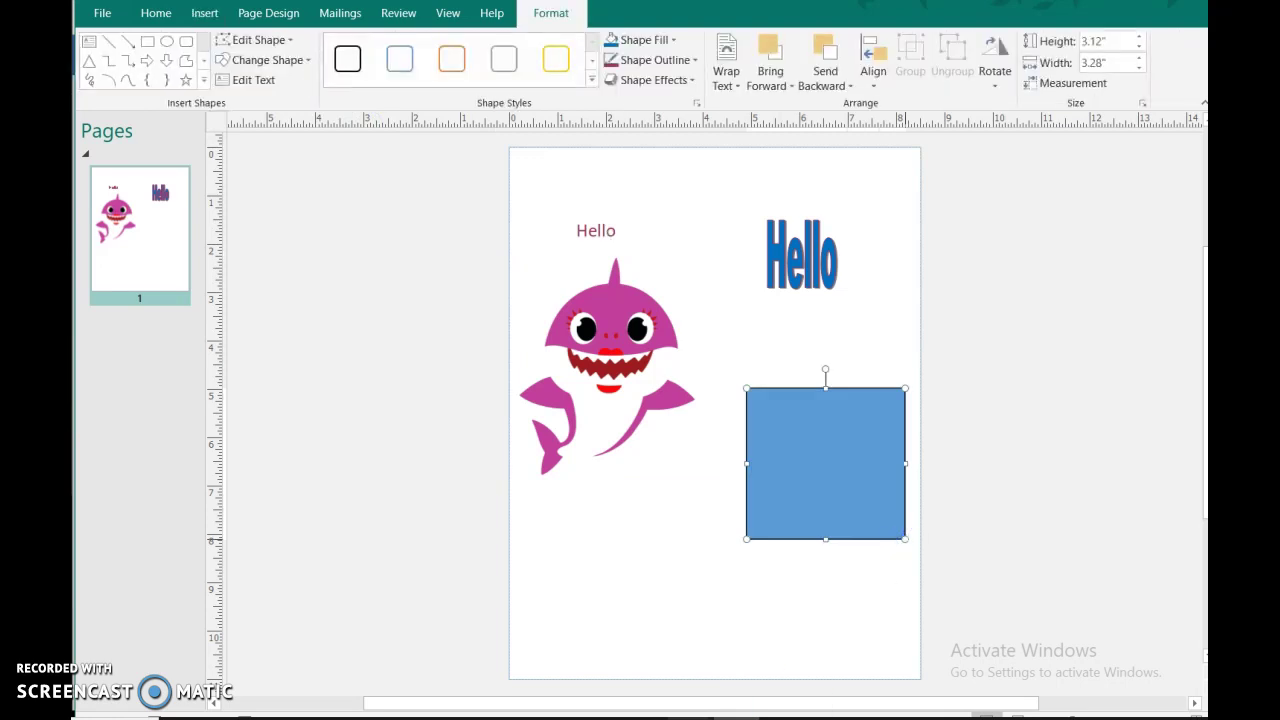
Switch back to the blank Word document and draw a rectangle about 2.01" wide and 1.33" high near the page's upper middle
mouse_move(690, 716)
click(748, 628)
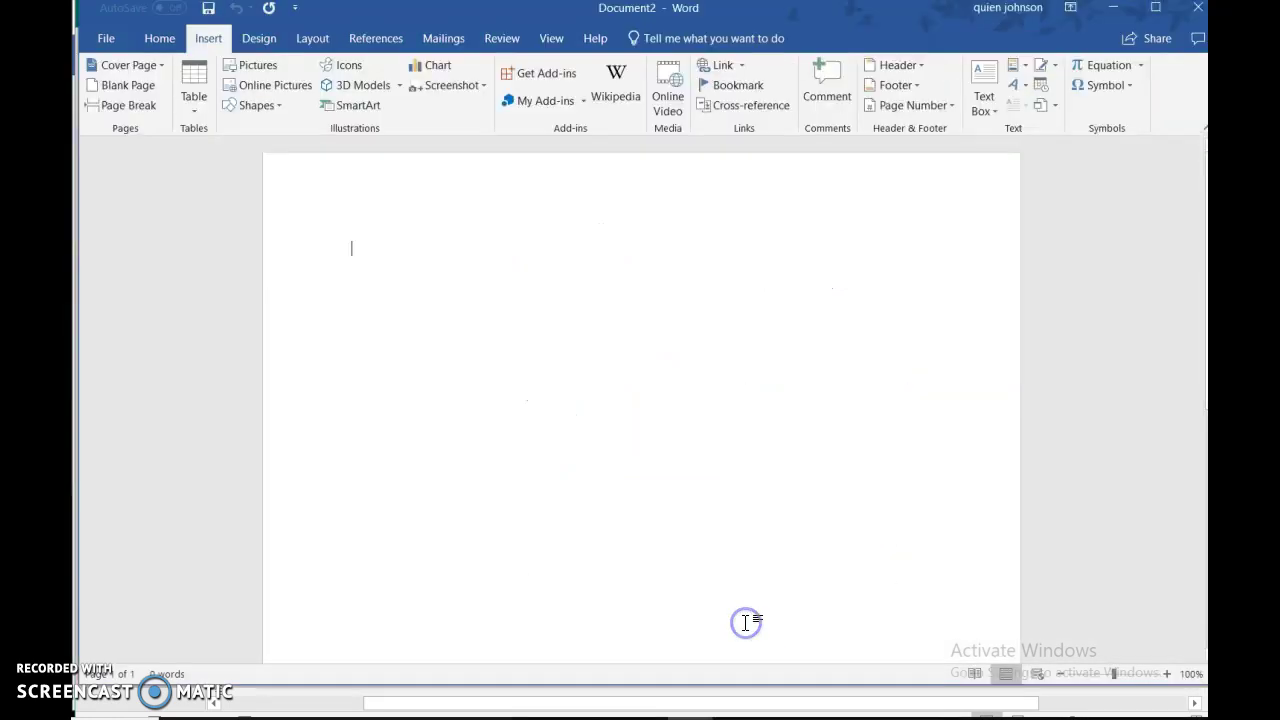
click(264, 107)
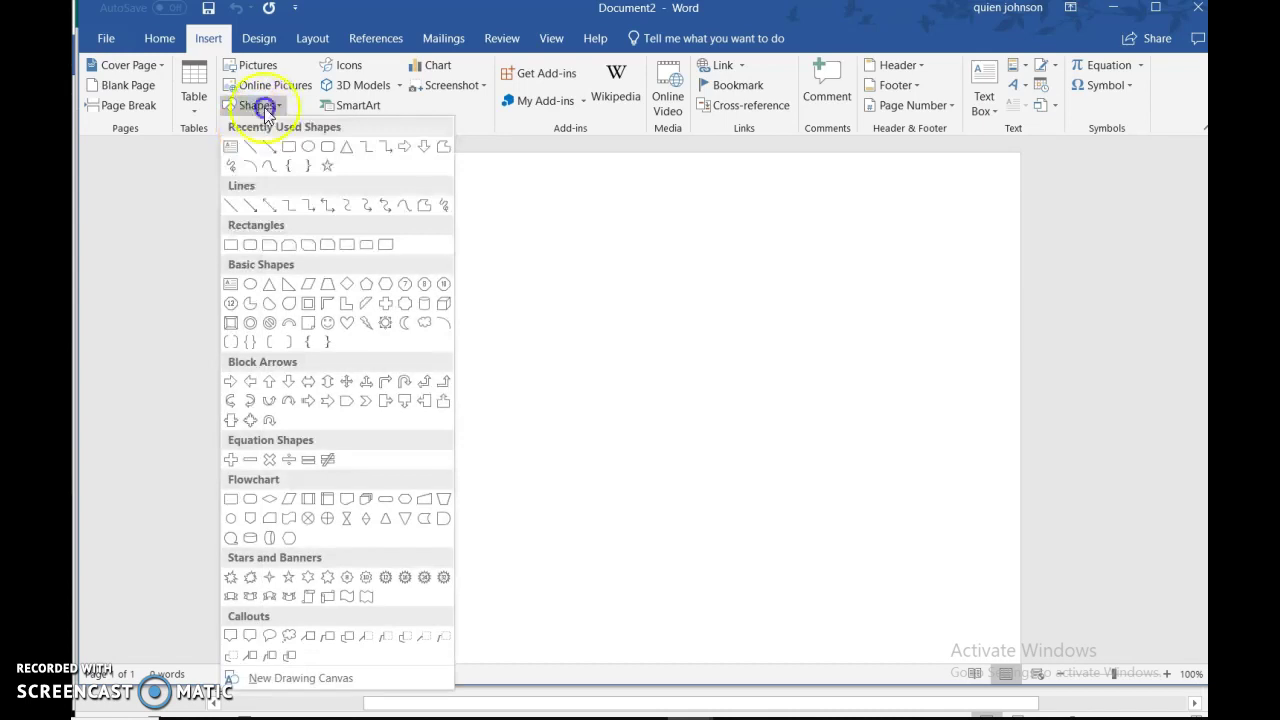
click(294, 163)
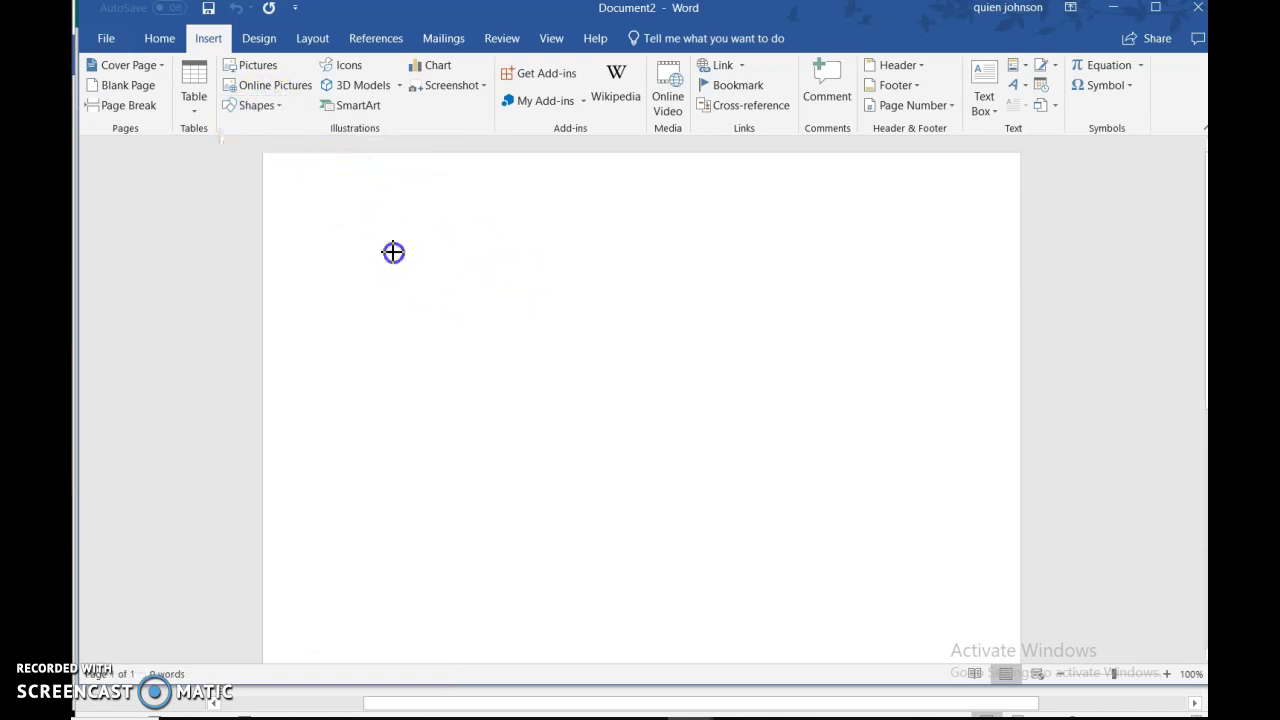
drag(386, 250, 517, 343)
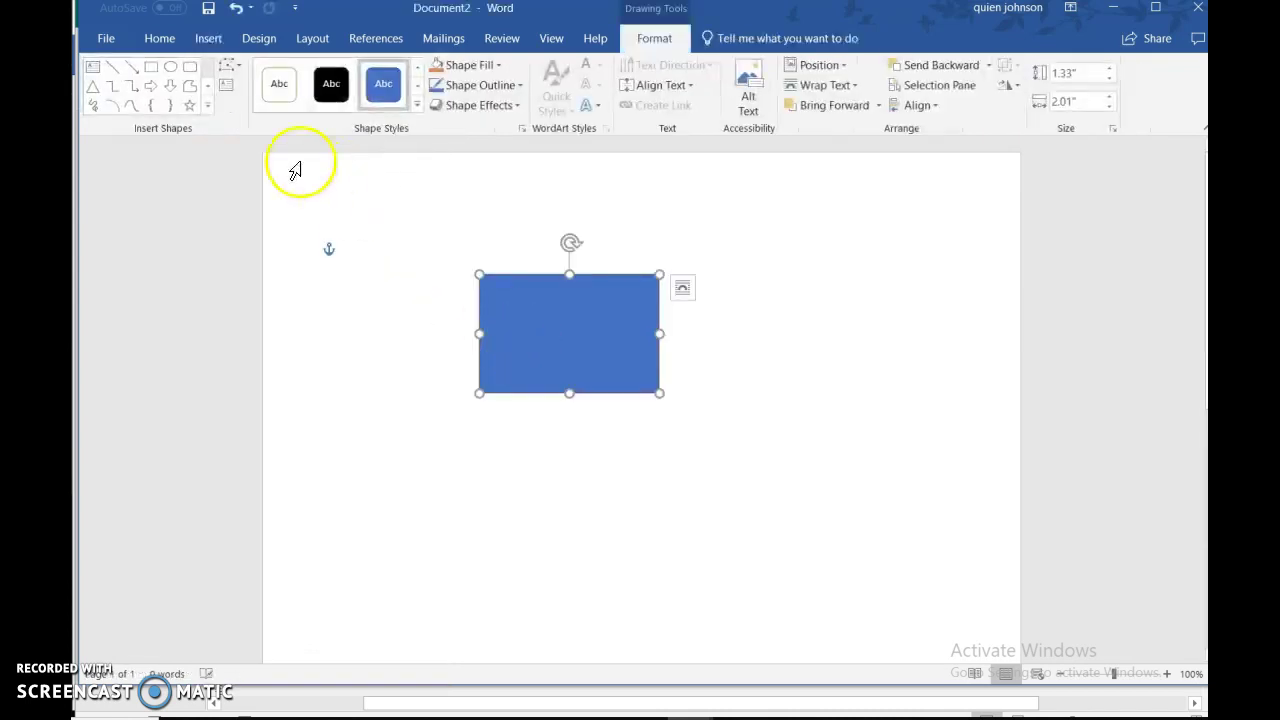
Fill the rectangle with a darker theme blue and give it a purple outline
click(490, 63)
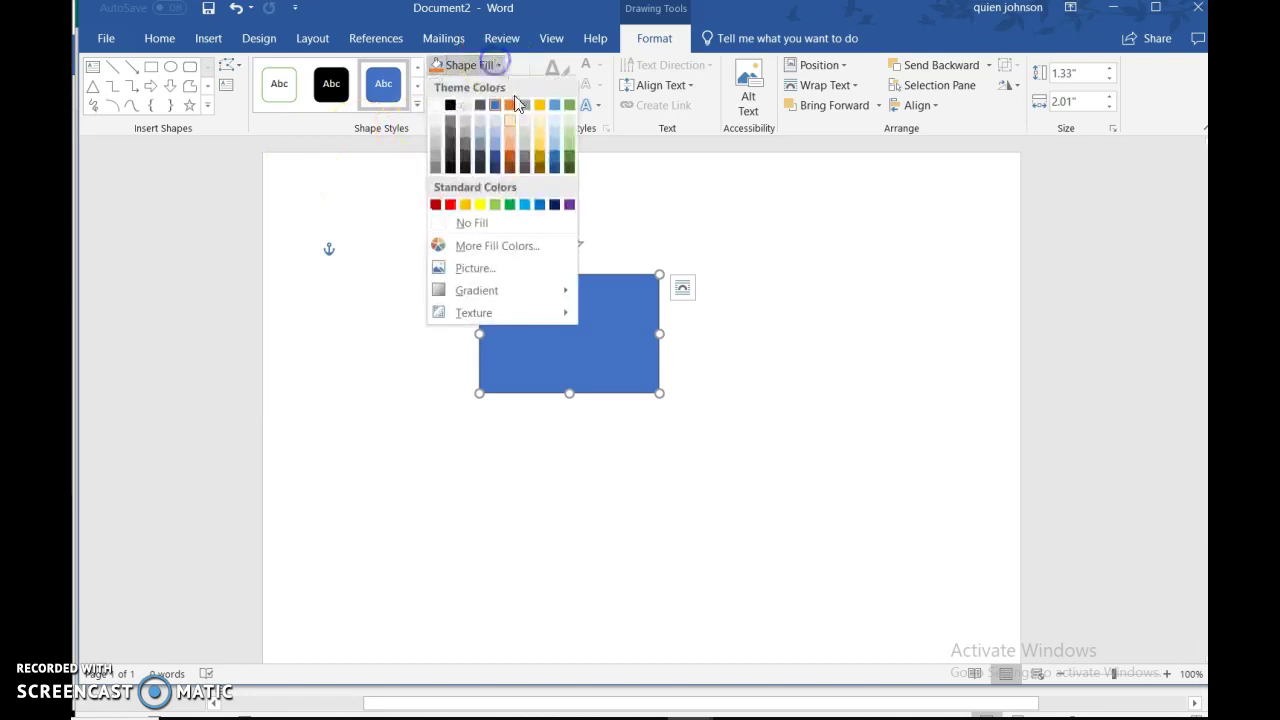
click(494, 156)
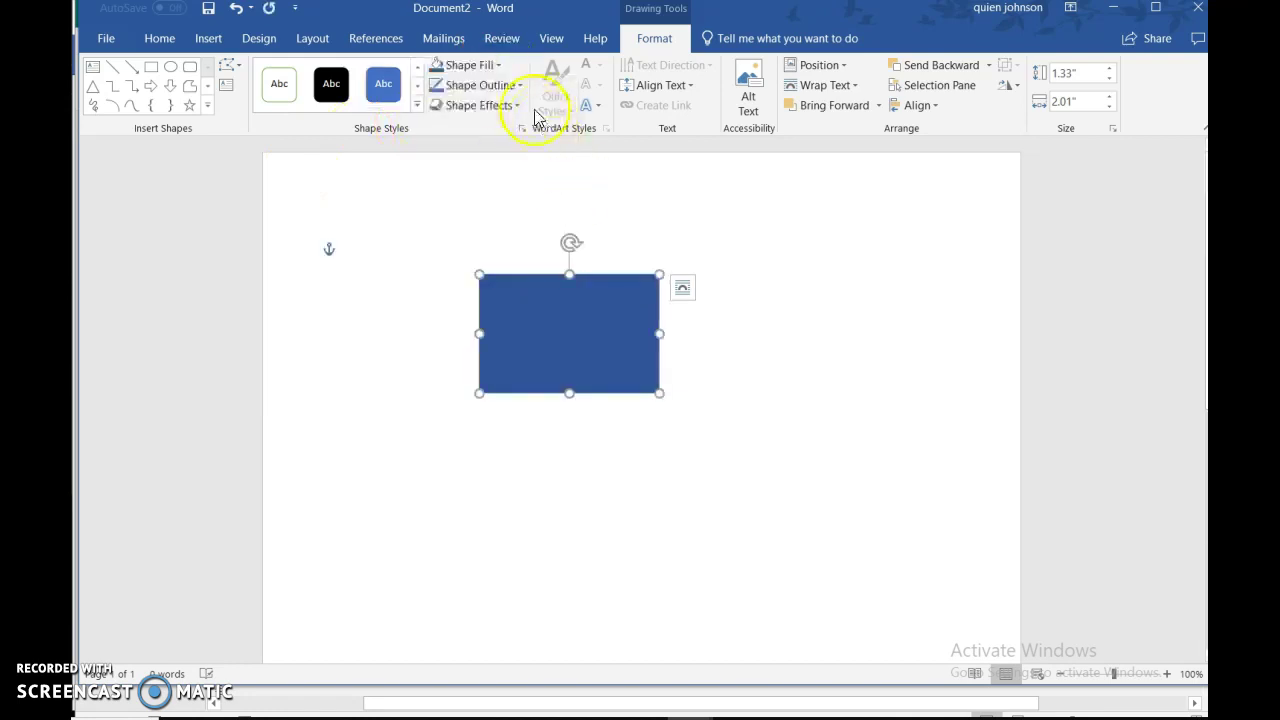
click(500, 88)
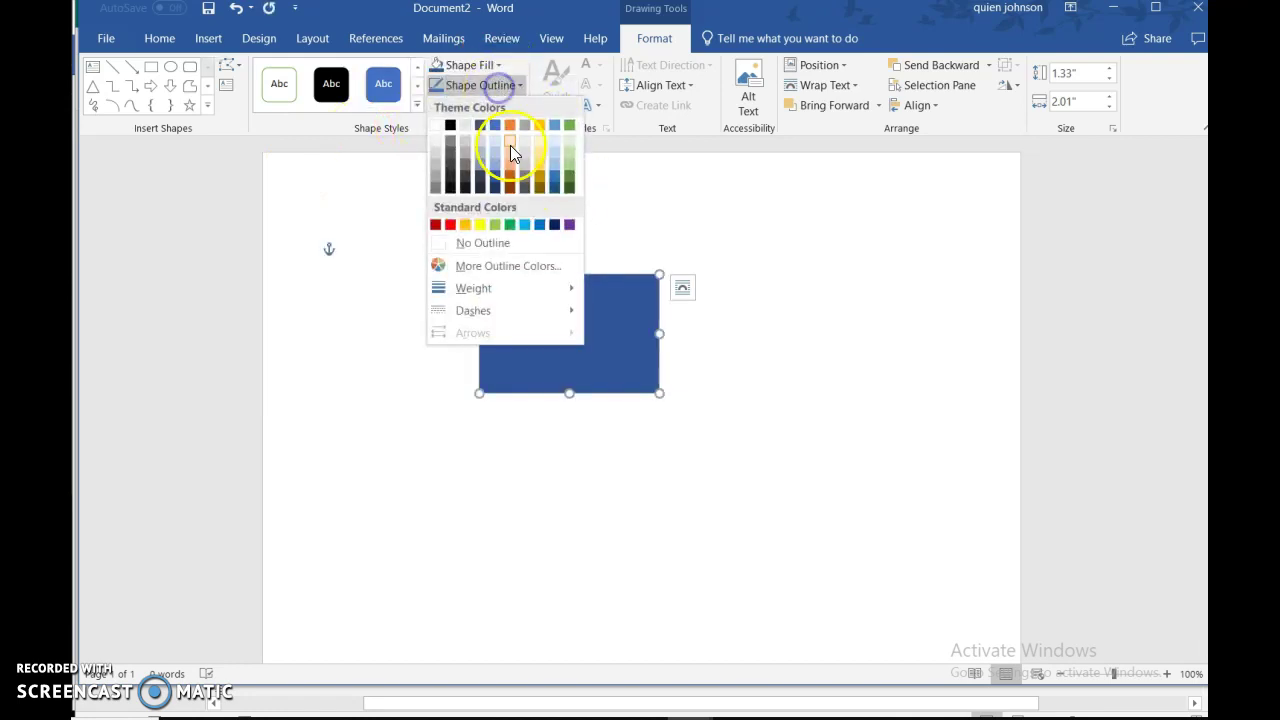
click(570, 222)
click(442, 270)
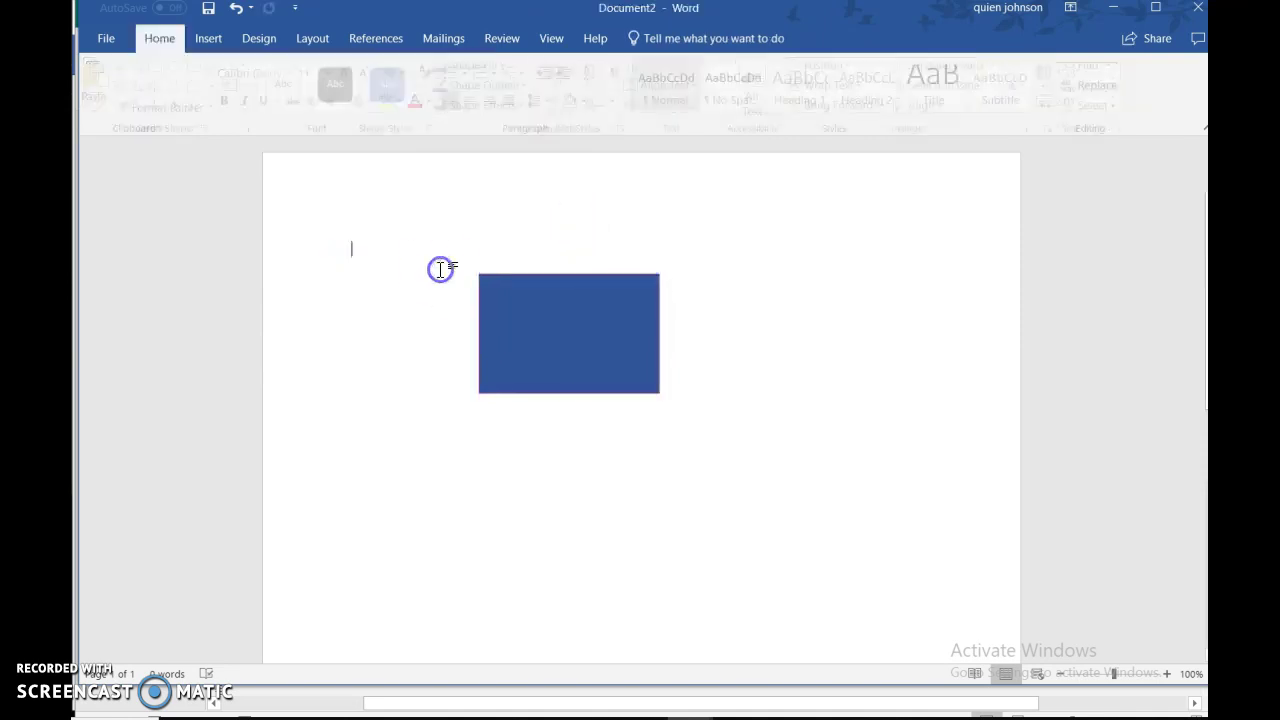
Look through Word's document design and page layout options, including the preset margins
click(250, 40)
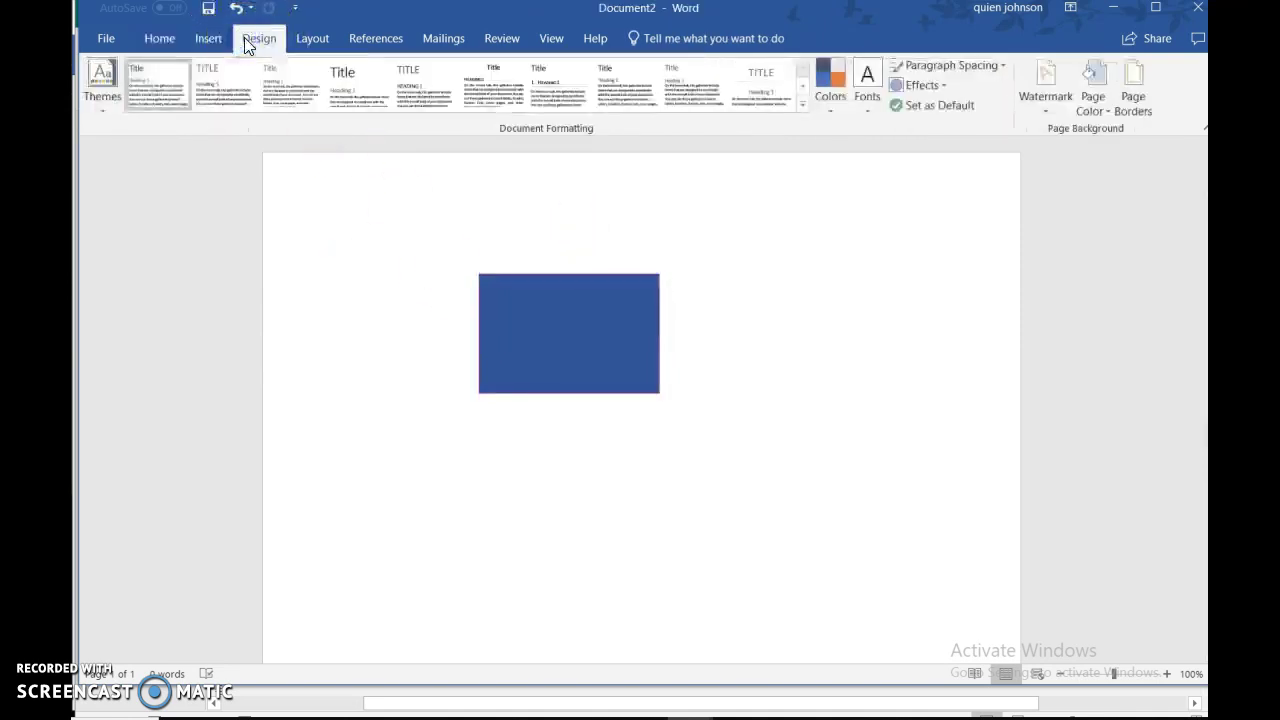
click(314, 39)
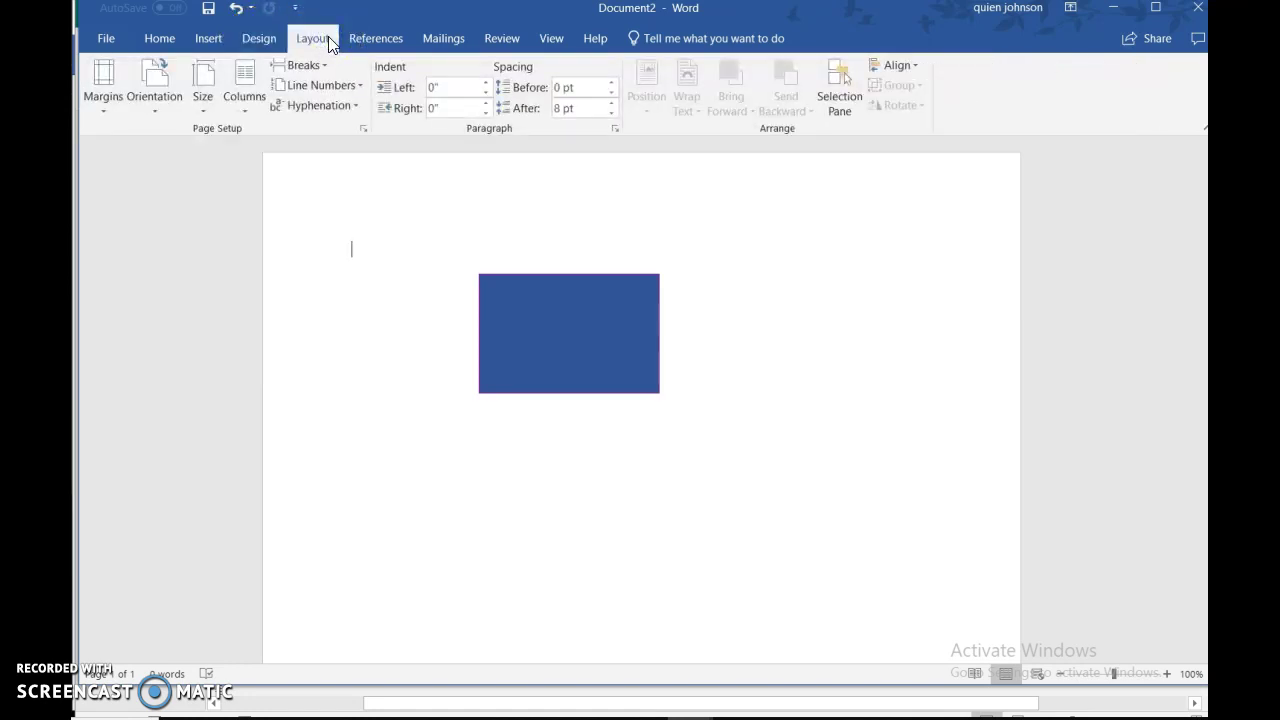
click(100, 112)
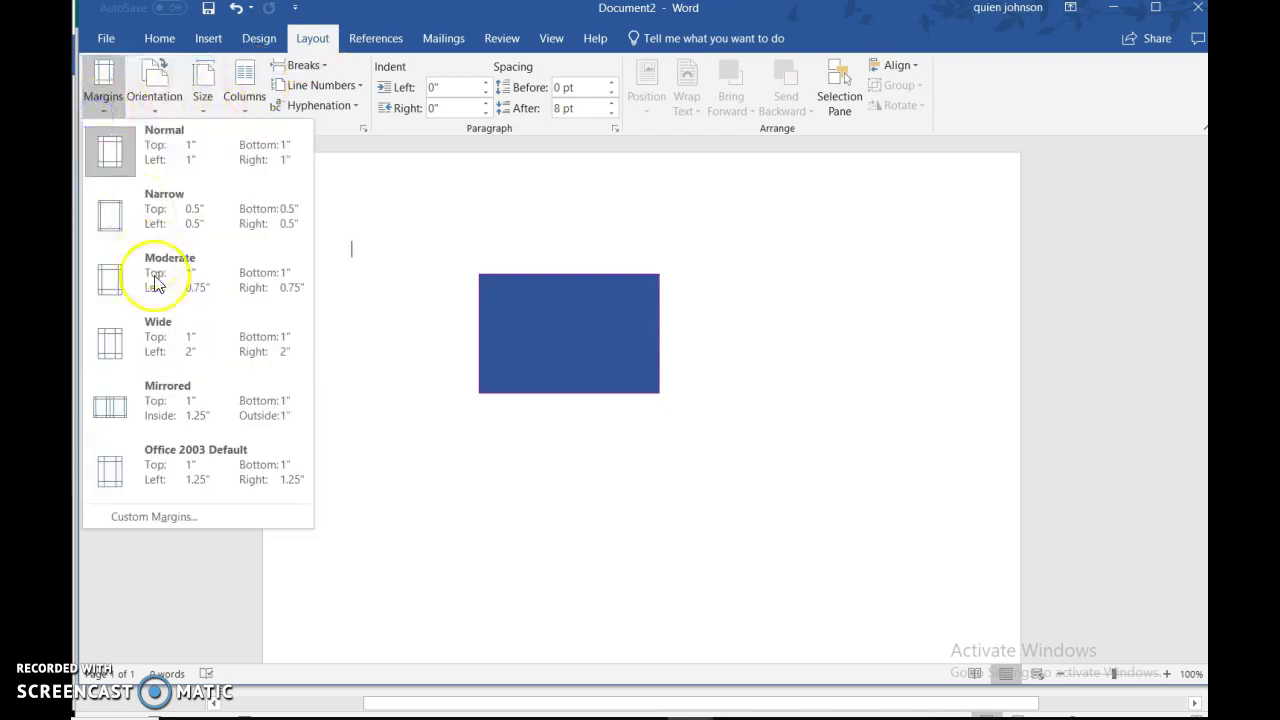
click(880, 278)
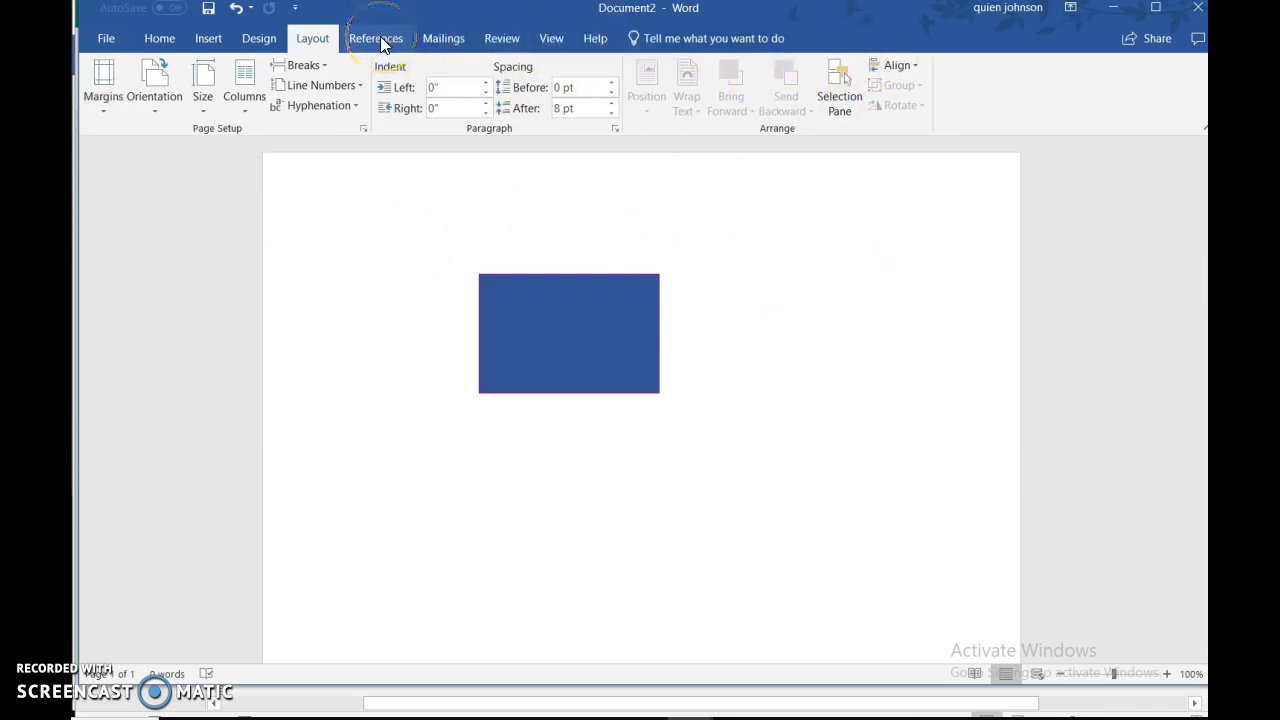
Enter the text "Hello" on the first line and move the blue rectangle up beside it
click(329, 286)
text(tf)
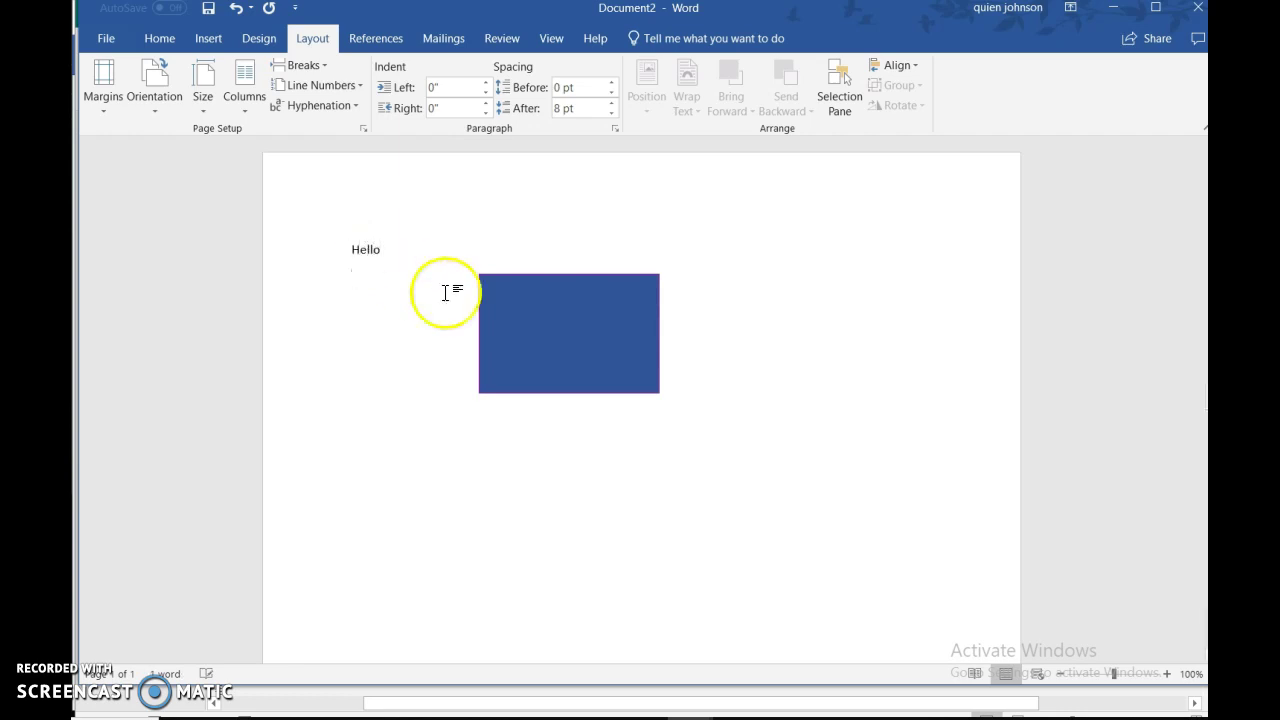
mouse_move(549, 337)
mouse_down()
mouse_move(571, 226)
mouse_move(550, 262)
mouse_move(548, 249)
mouse_up()
Insert the second Auntie-01 shark picture from the Auntie folder in Downloads into the document
click(259, 38)
click(212, 39)
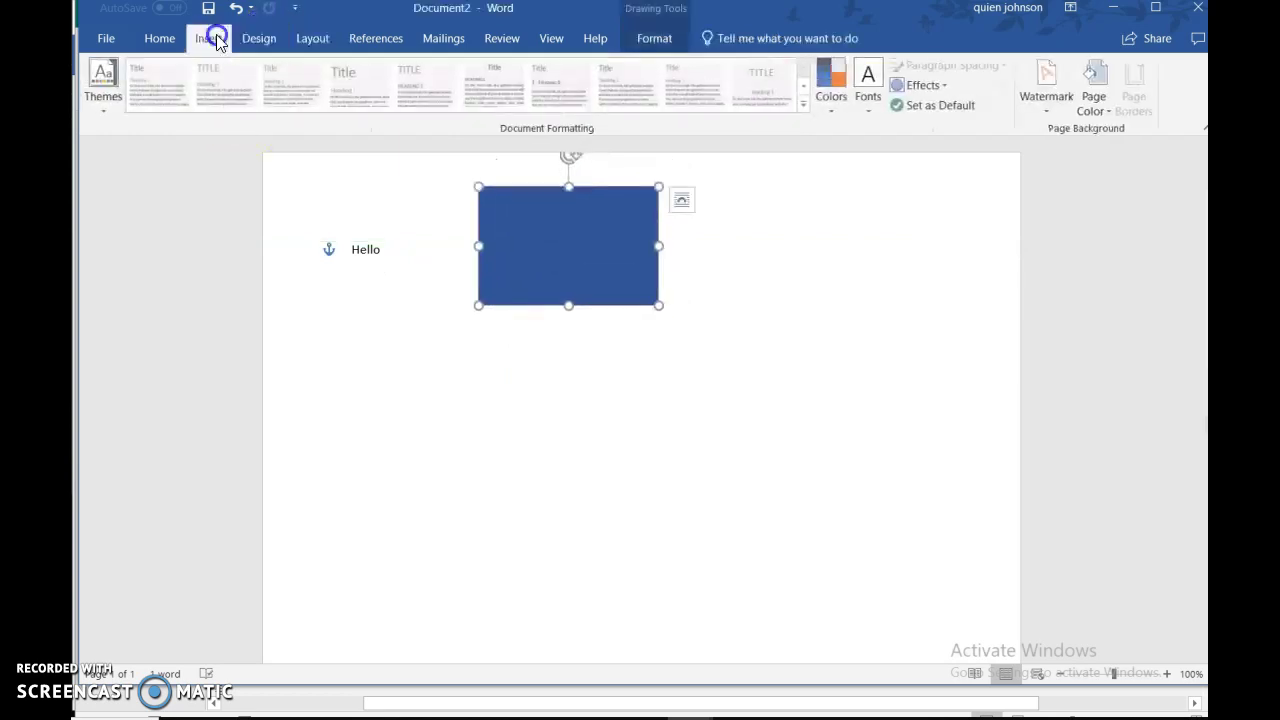
click(266, 66)
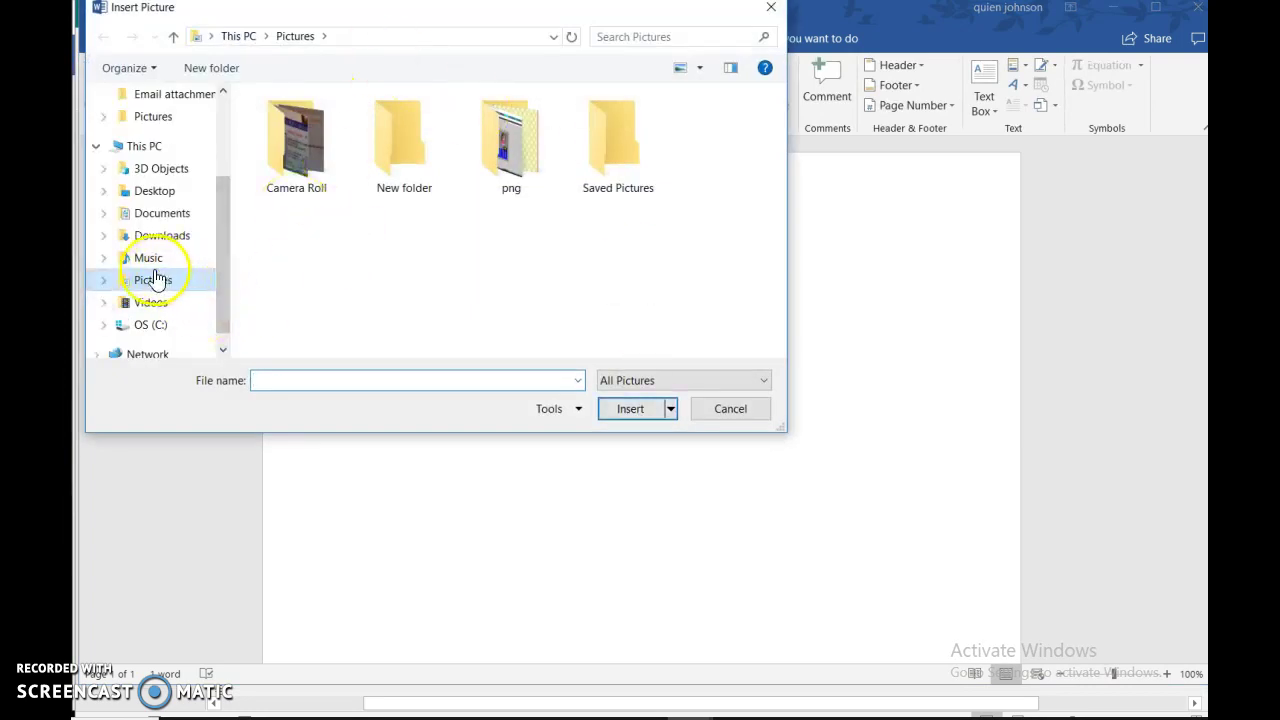
click(163, 238)
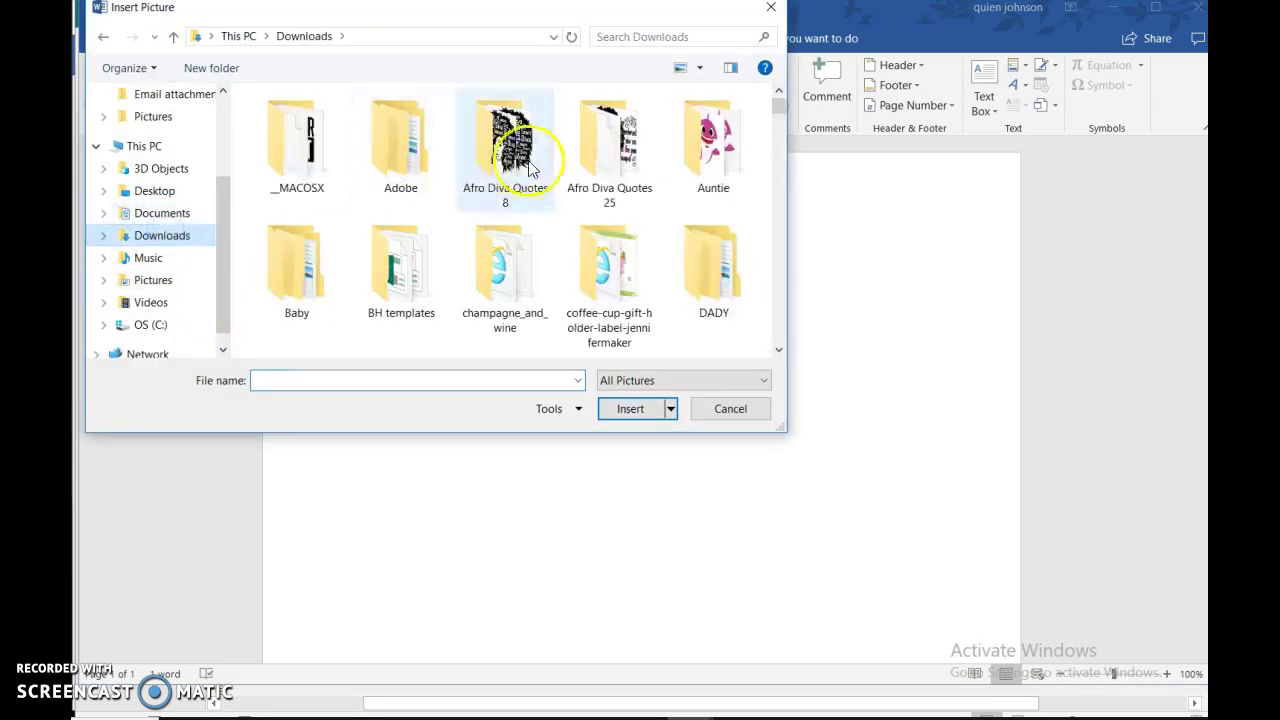
double_click(714, 175)
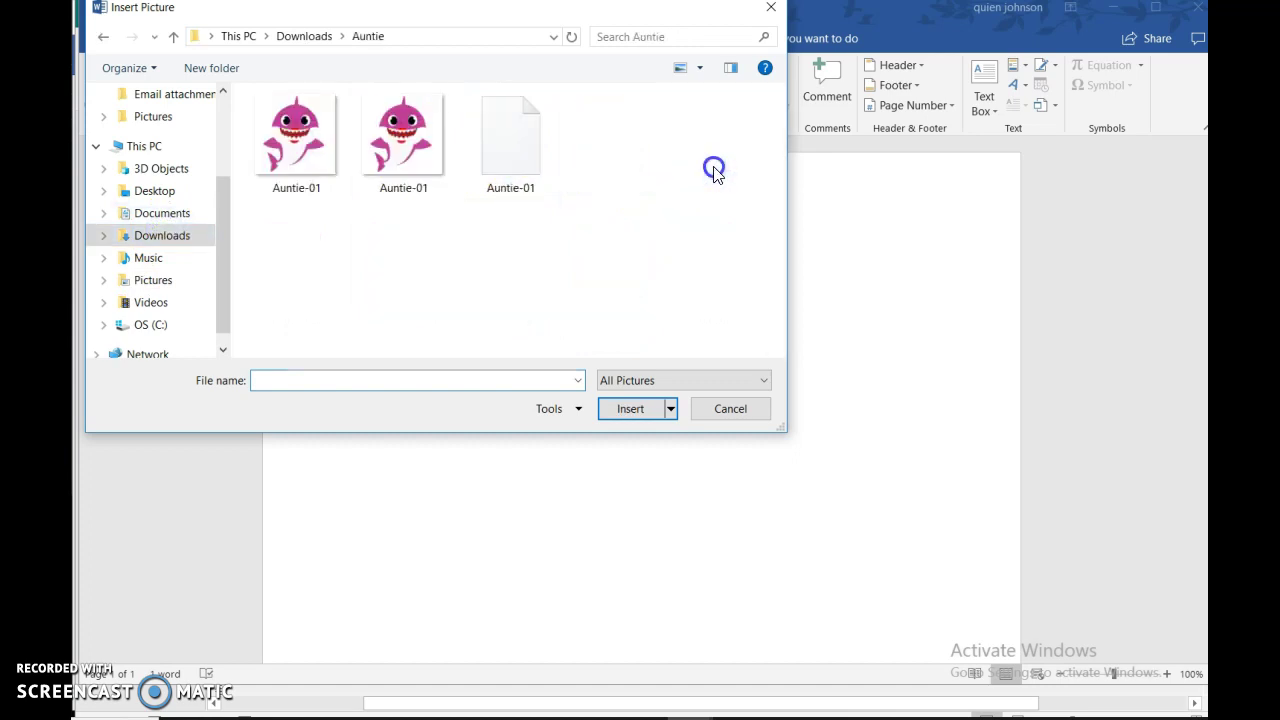
click(403, 137)
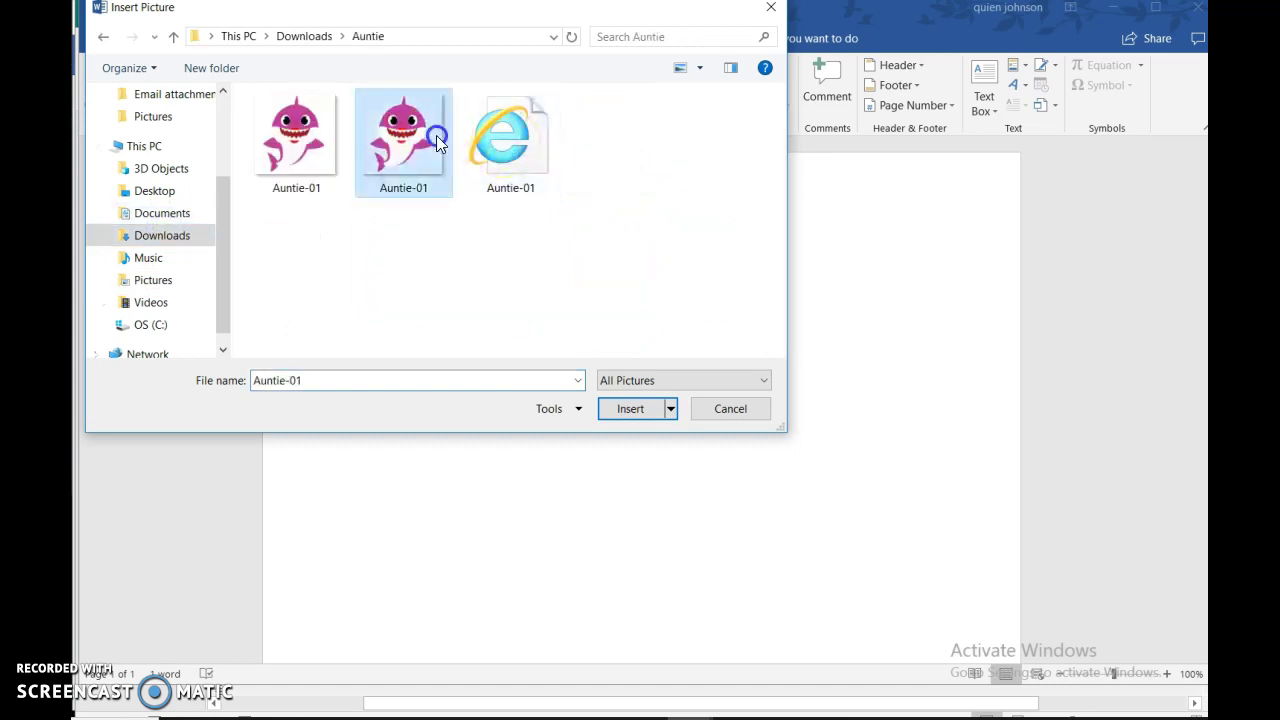
click(631, 409)
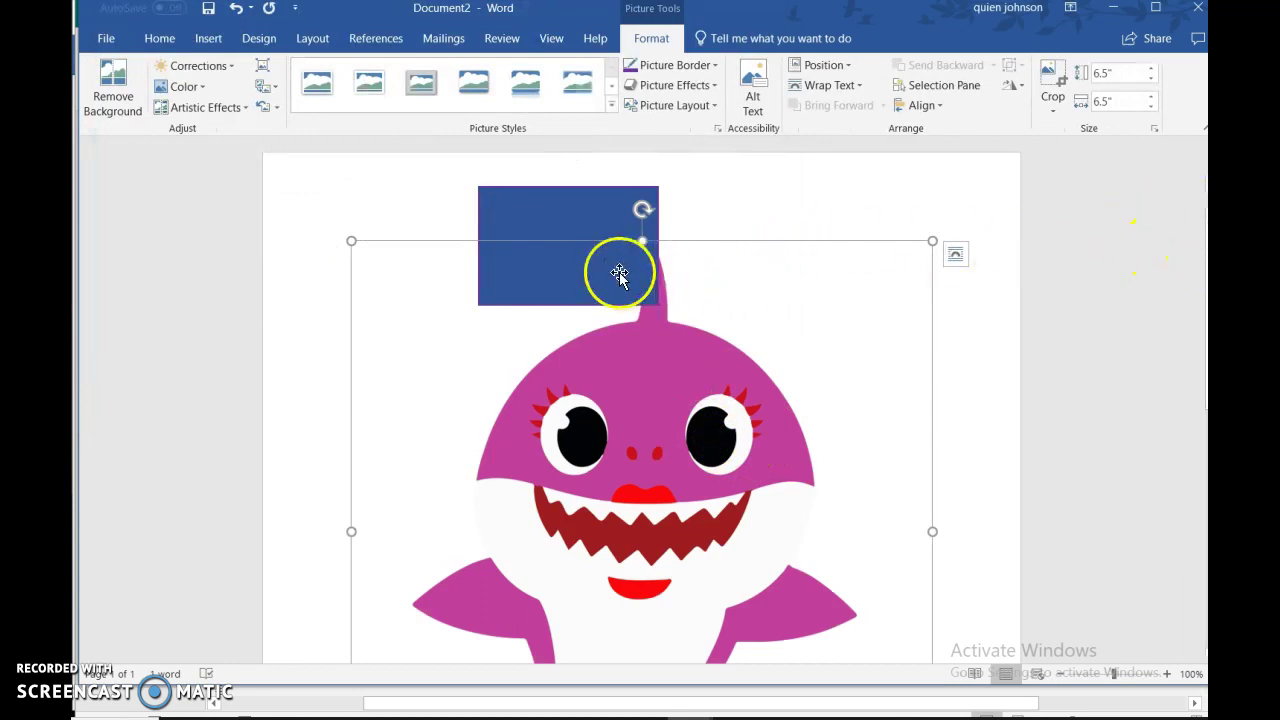
Set the shark picture's text wrapping to In Front of Text and shrink the picture to about 3.79" square
click(958, 256)
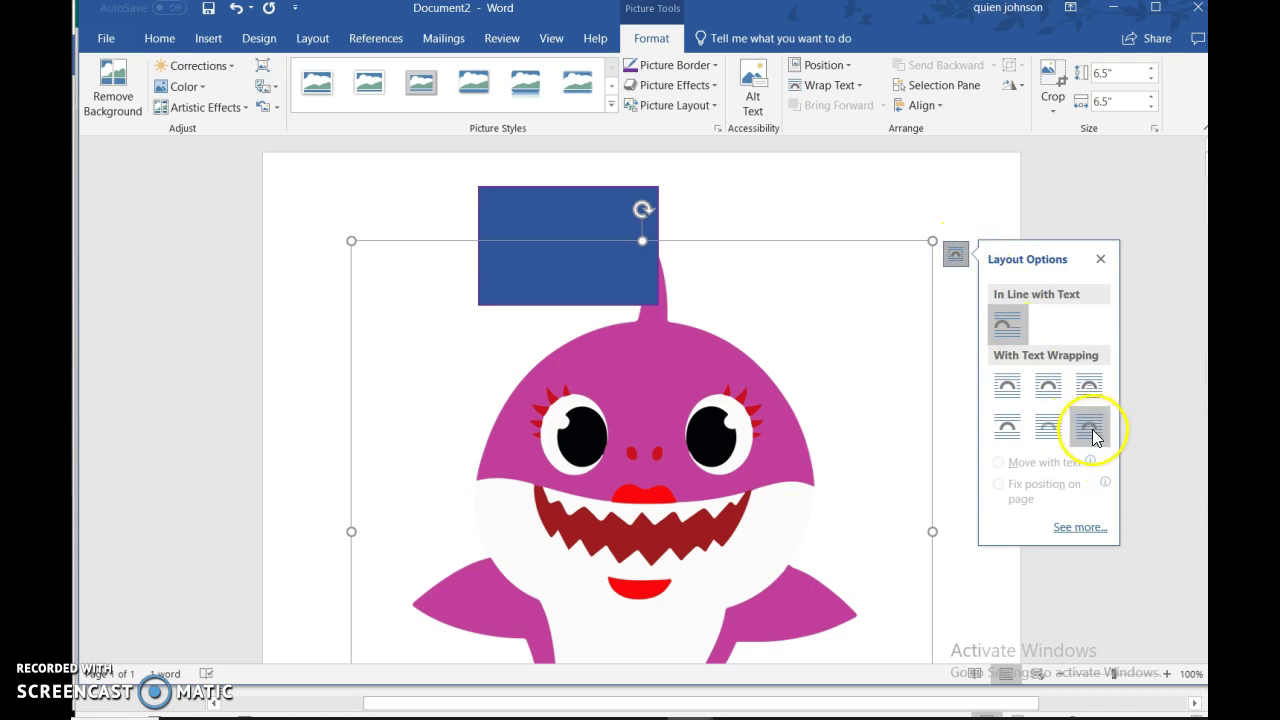
click(1091, 430)
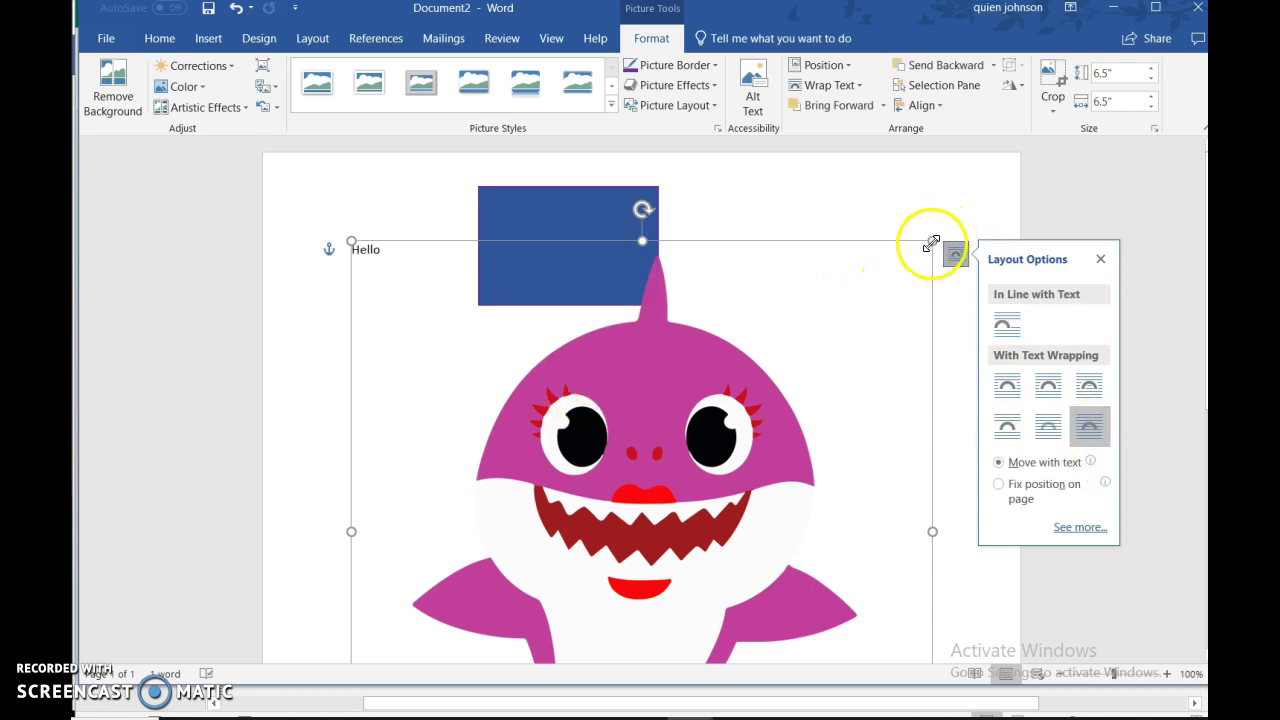
drag(835, 323, 688, 480)
Move the shark picture clear of the other objects, to the page's left side below the Hello text and rectangle
scroll(514, 571, down, 3)
click(514, 571)
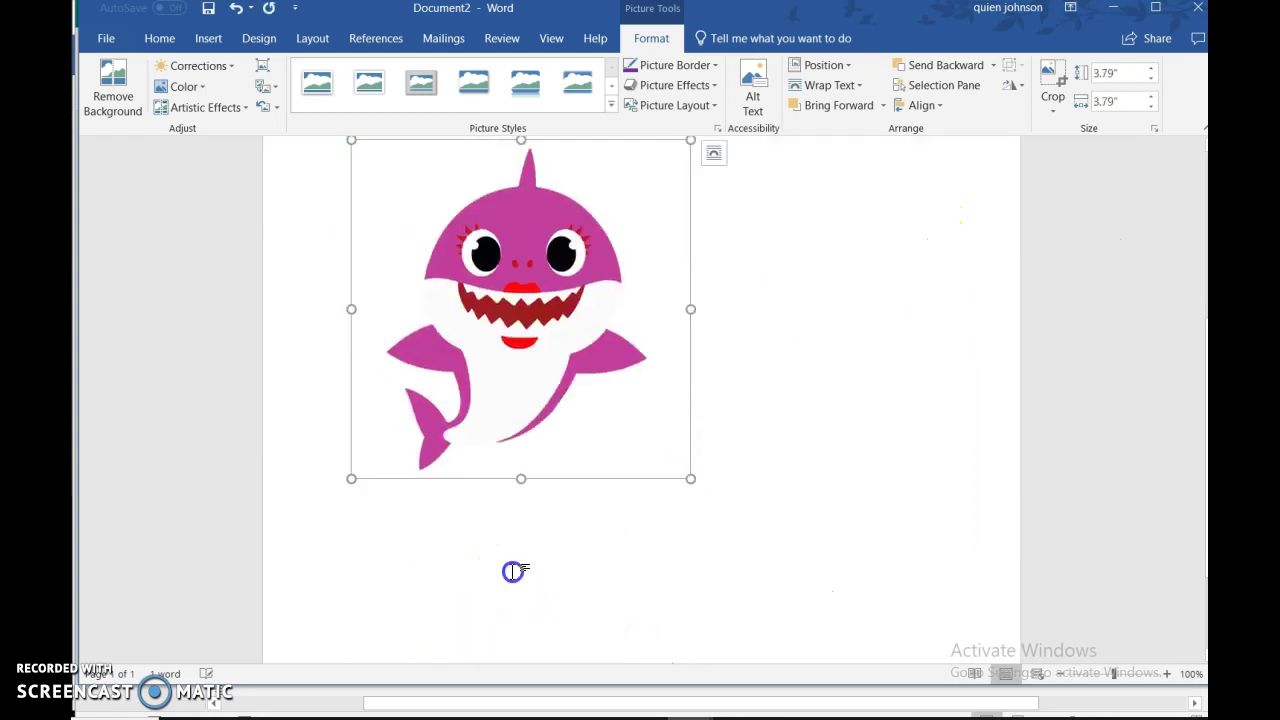
drag(543, 525, 486, 393)
Remove the shark picture's background, marking the upper and lower red lips as areas to remove, and keep the changes
click(651, 38)
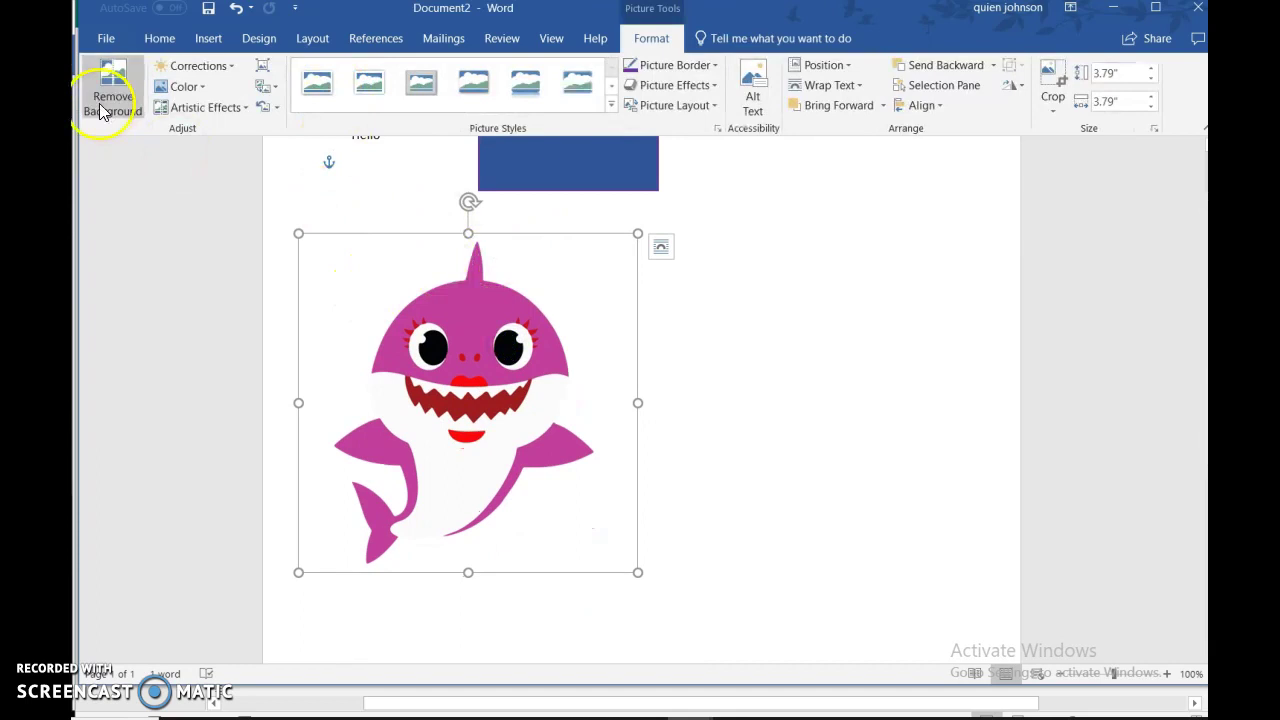
click(113, 90)
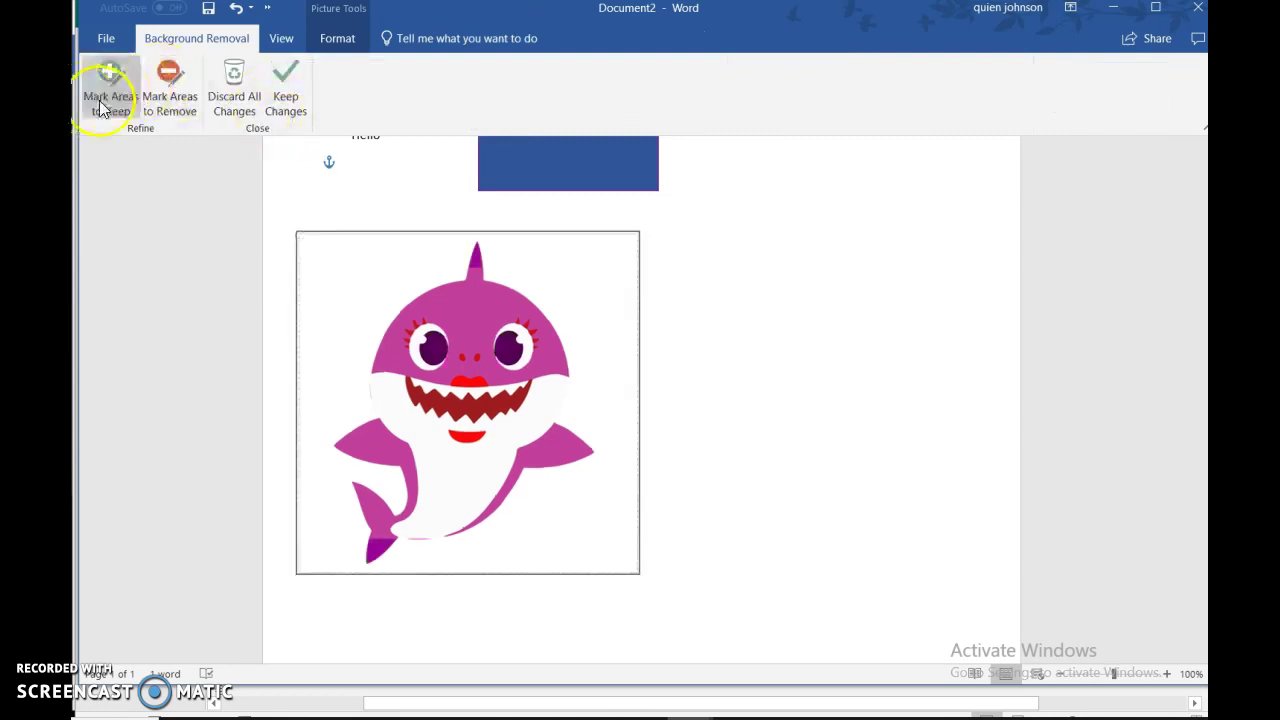
click(170, 95)
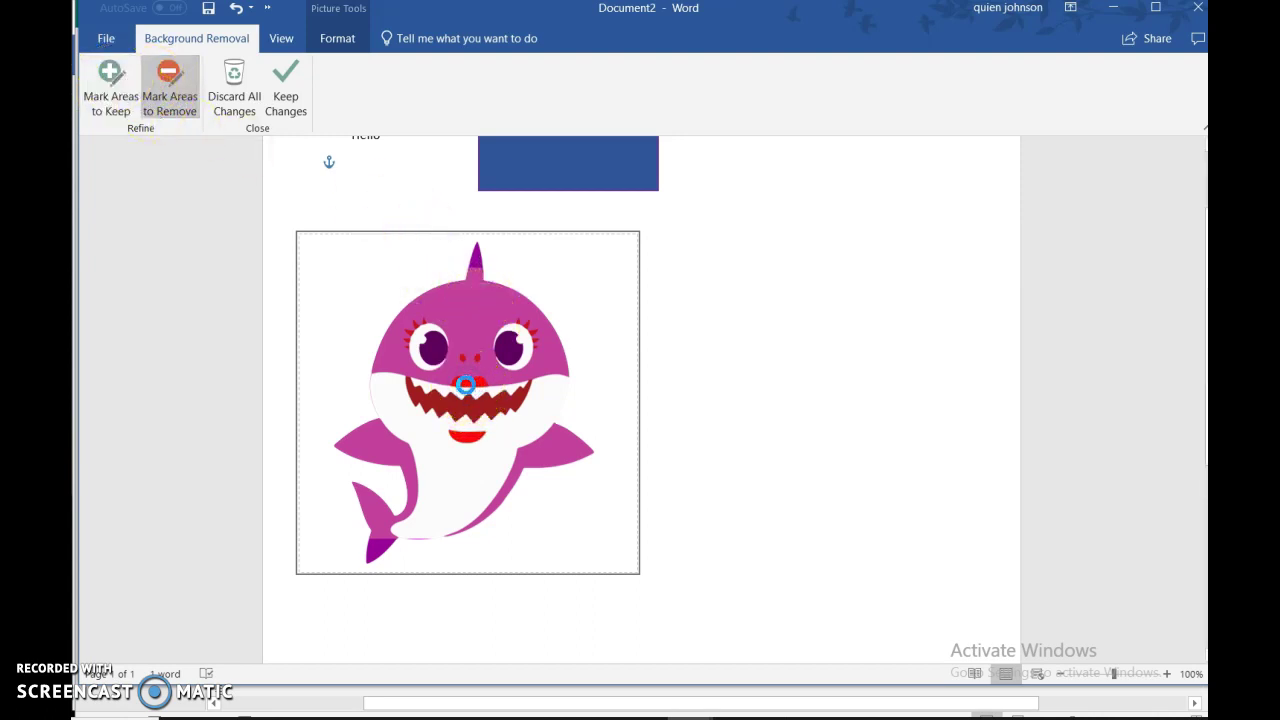
click(472, 430)
click(470, 429)
click(483, 432)
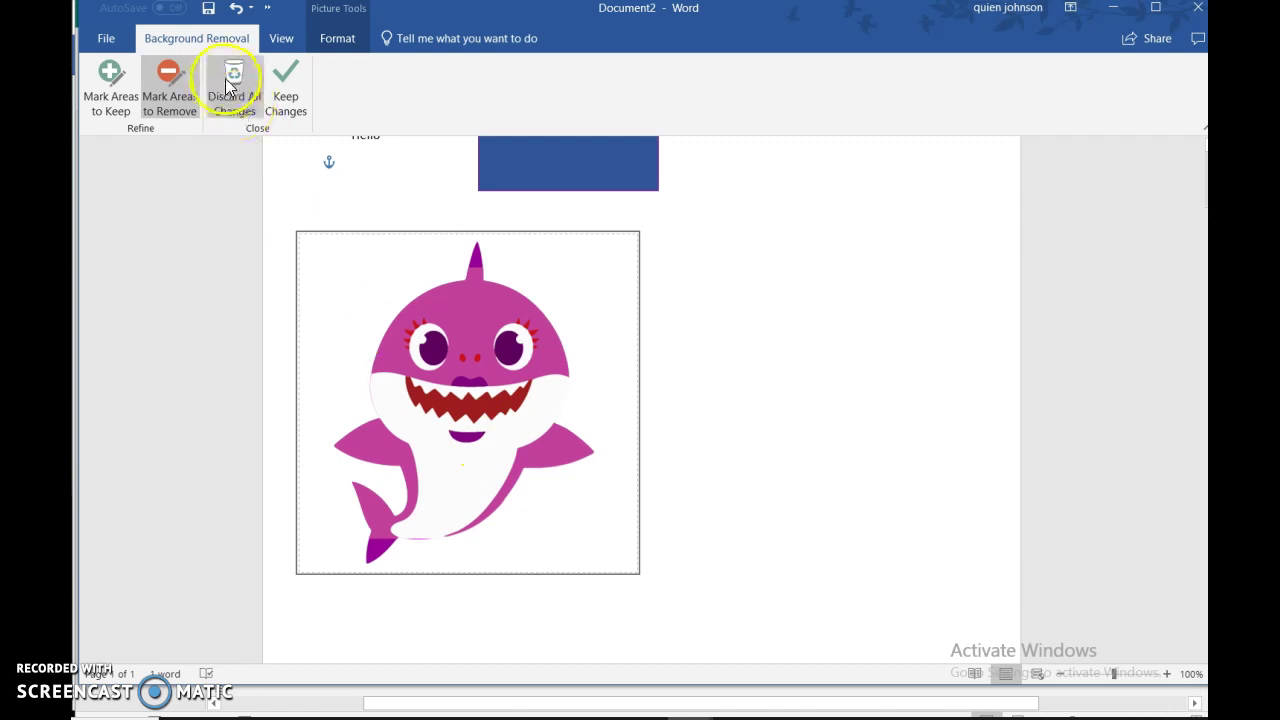
click(286, 88)
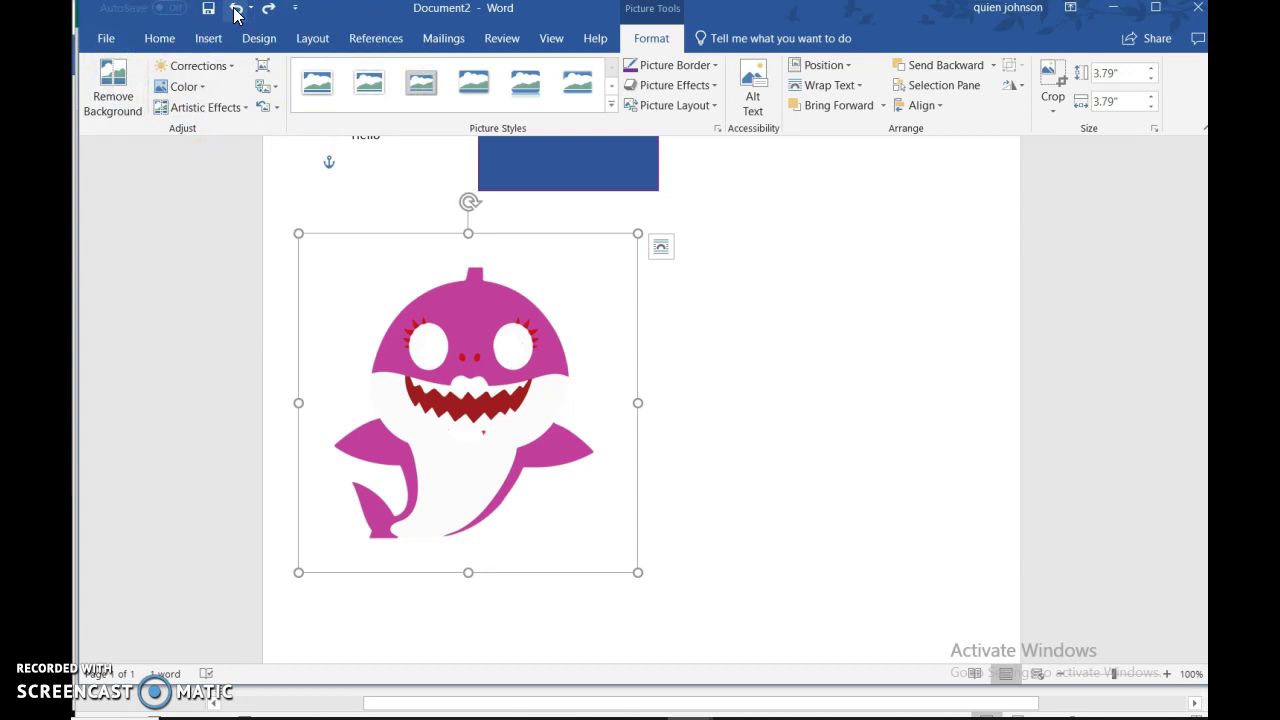
Crop a narrow strip off the right side of the shark picture
click(506, 266)
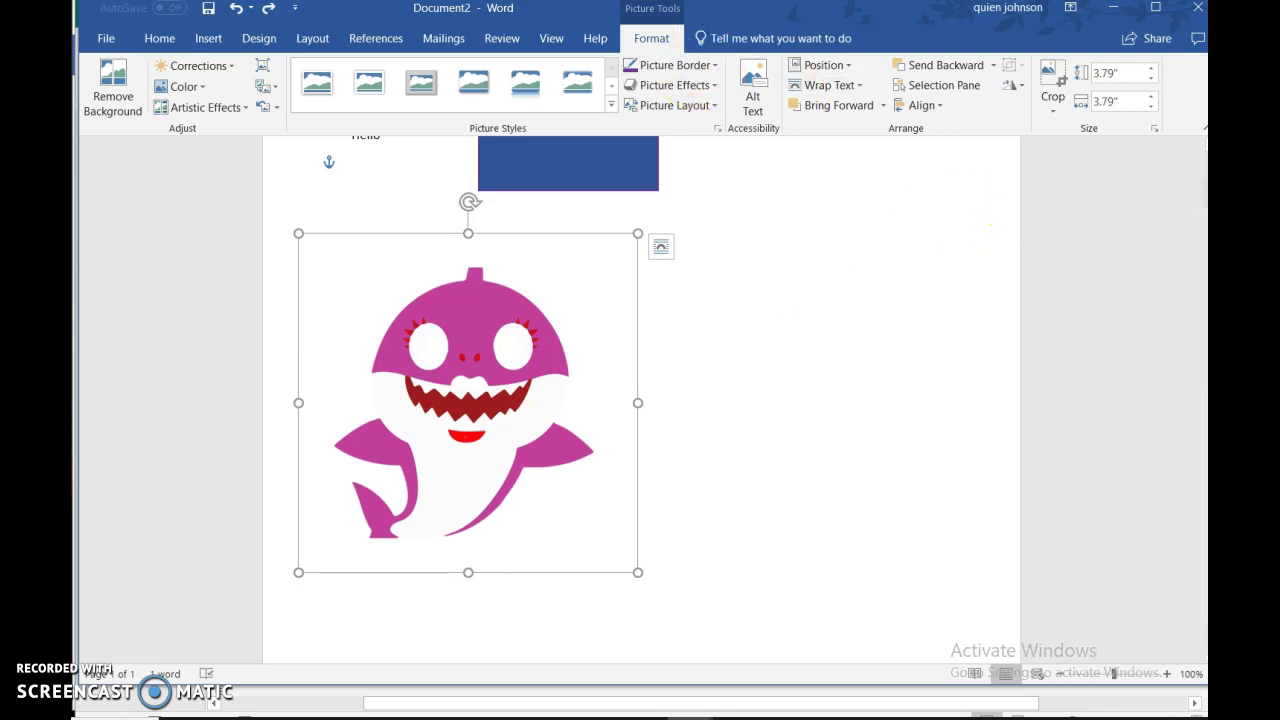
click(1046, 76)
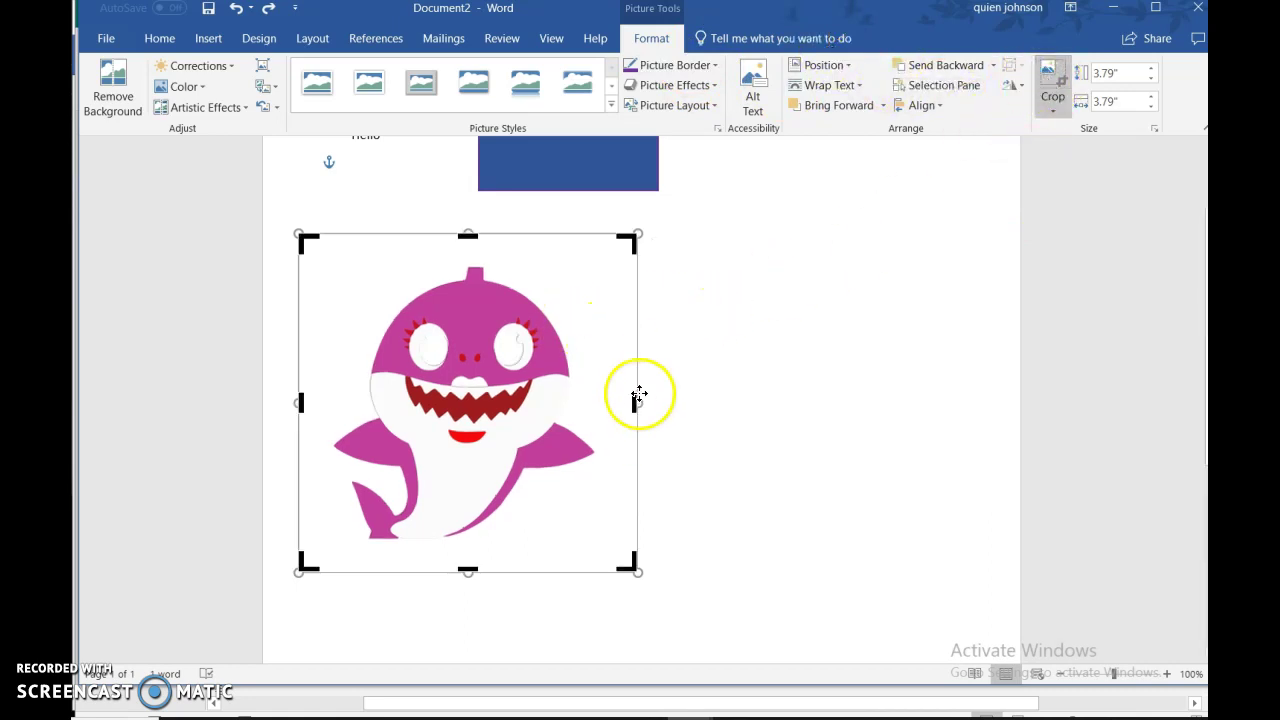
drag(634, 400, 604, 402)
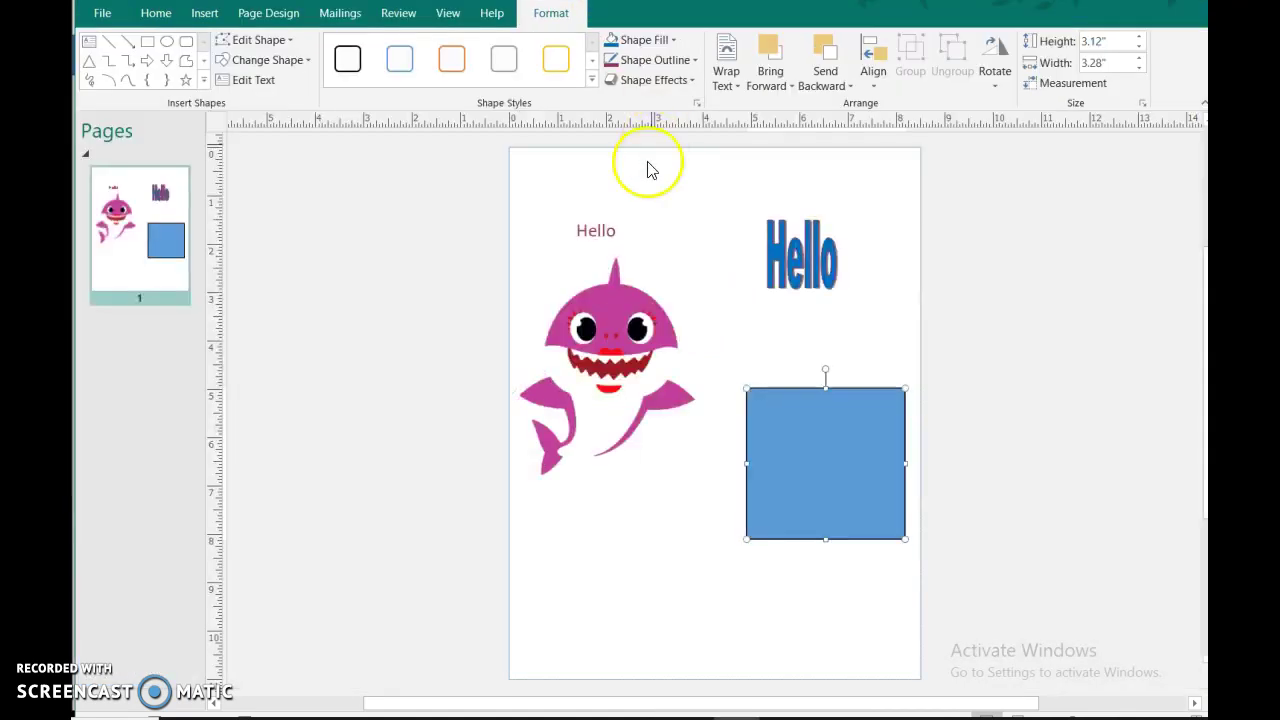
Crop the empty margin on the right of this page's shark picture slightly inward
click(610, 342)
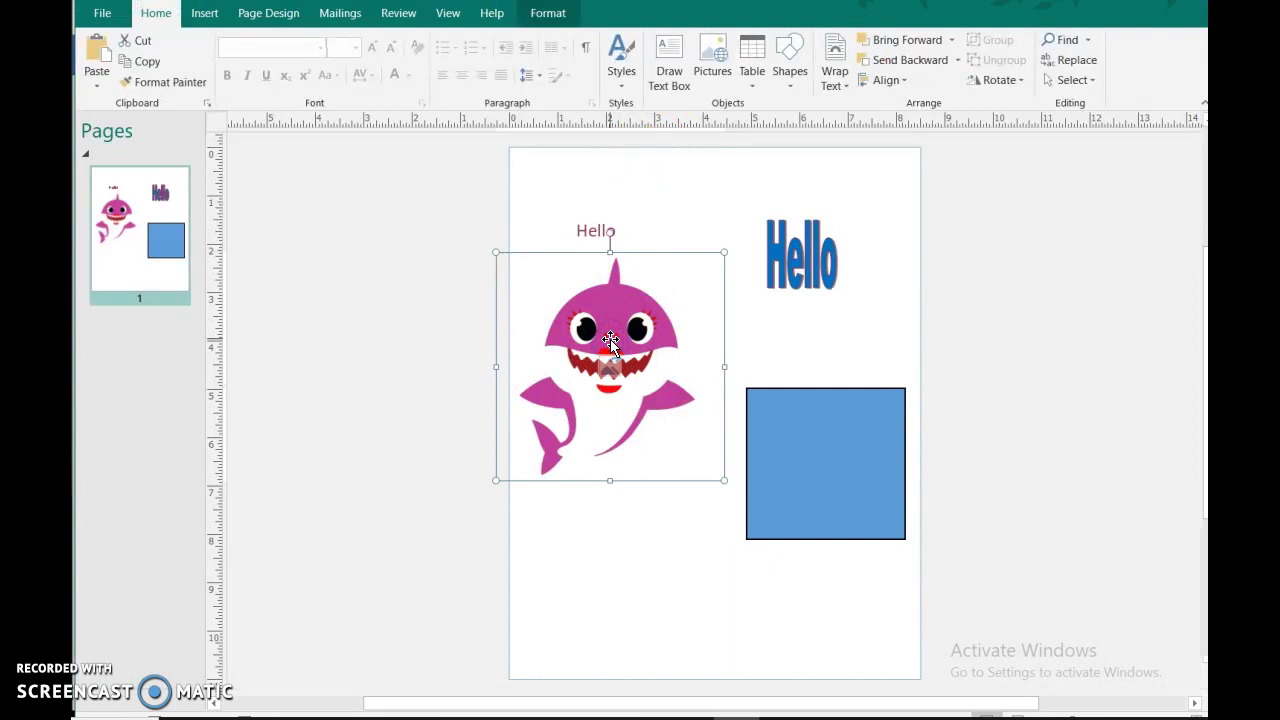
click(548, 20)
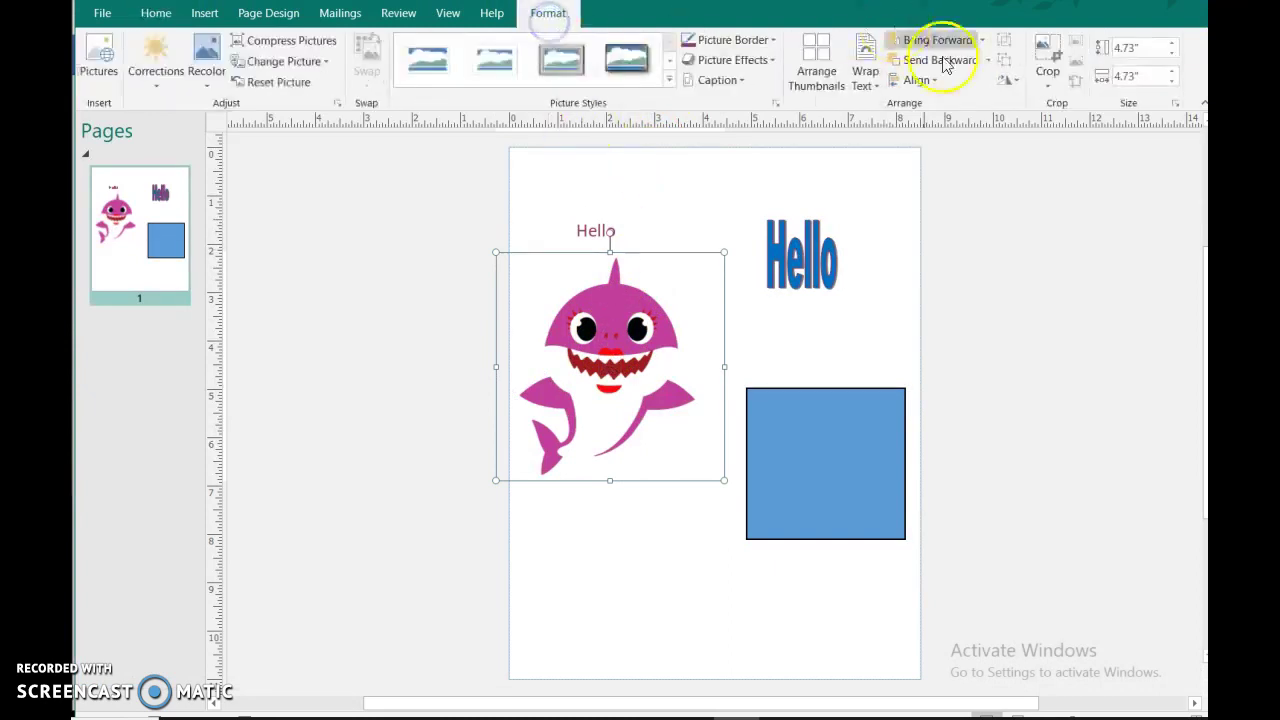
click(1050, 56)
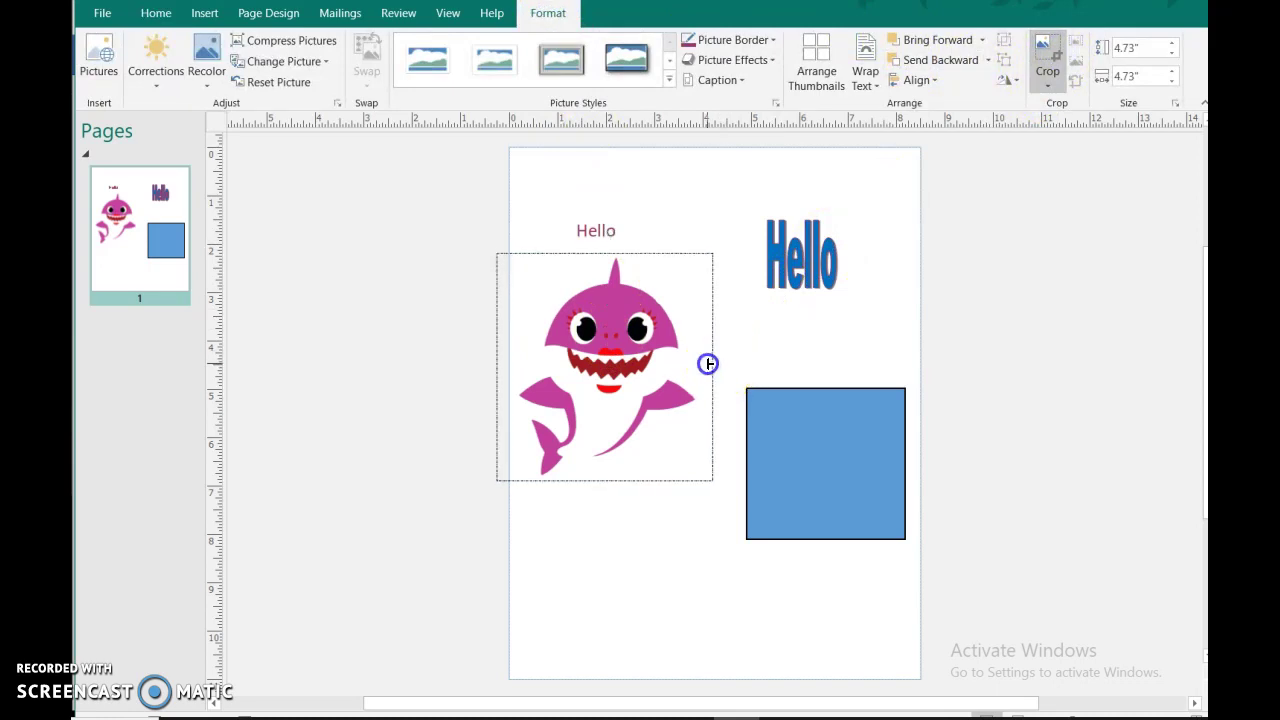
click(406, 366)
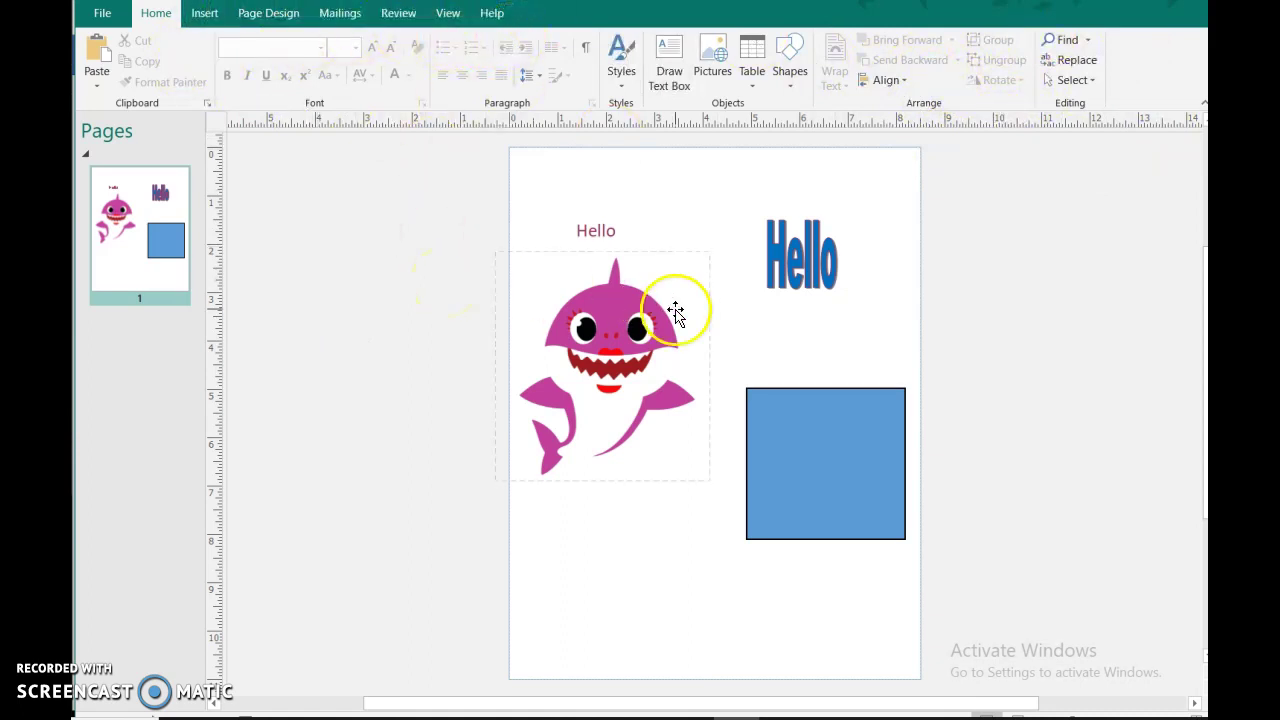
click(612, 231)
click(614, 377)
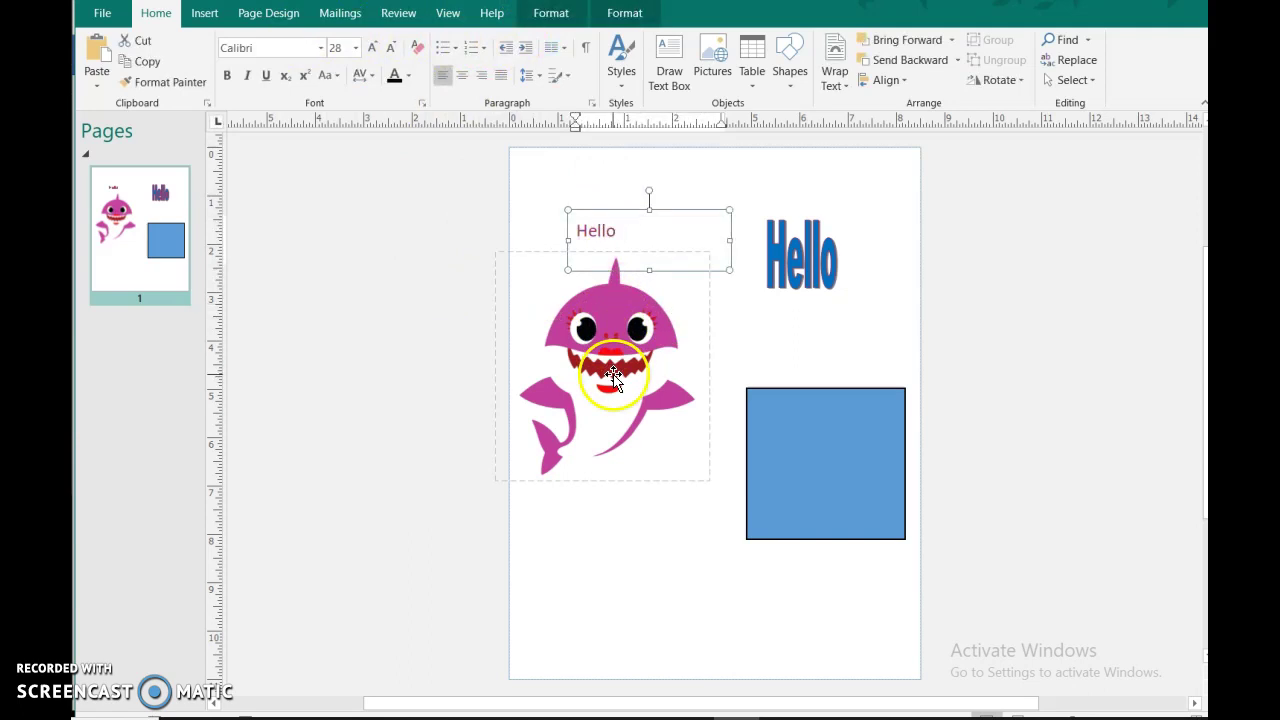
click(786, 266)
click(796, 473)
Switch to Chrome and run a Google image search for "lol suprise png" in a new tab
click(250, 333)
click(410, 325)
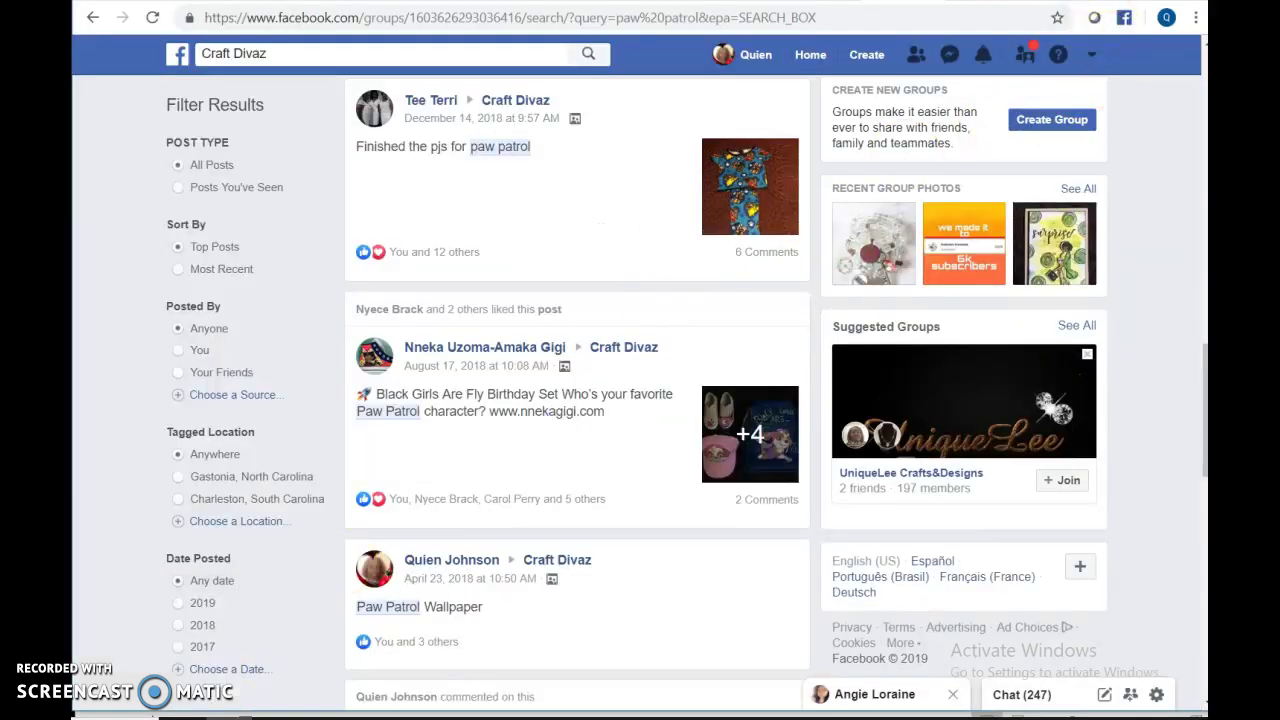
key(ctrl+t)
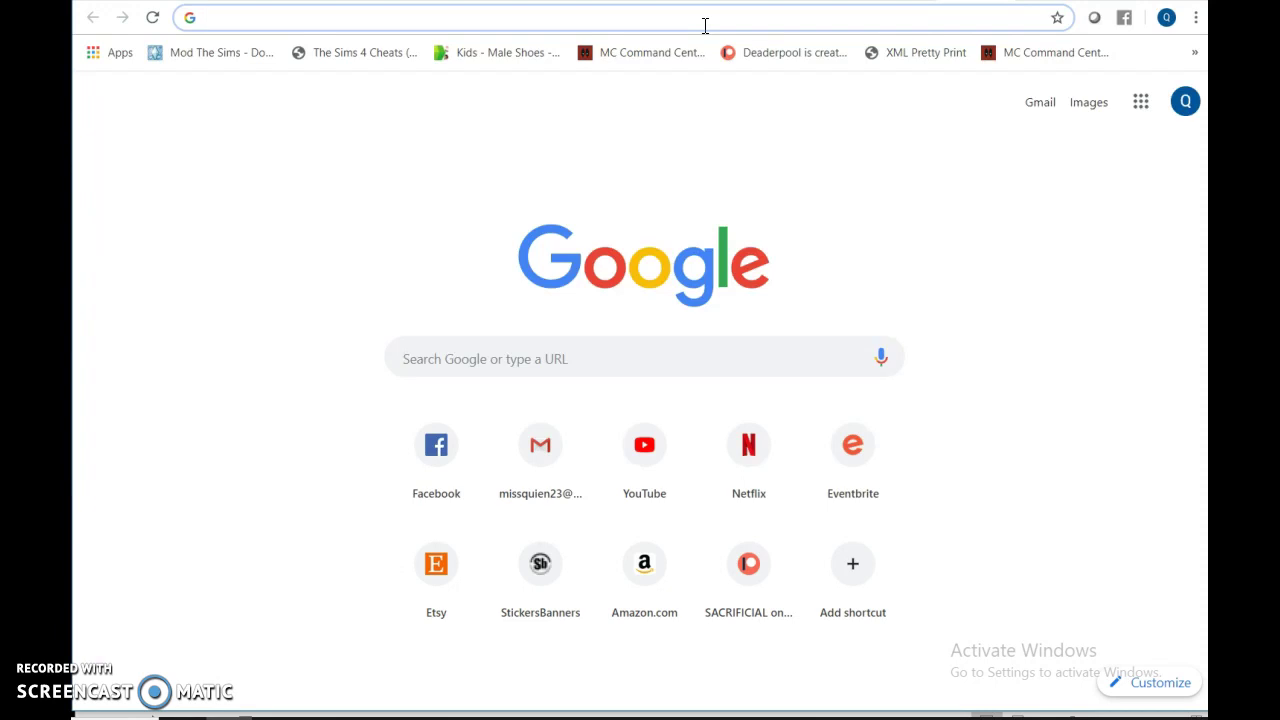
text(lol supric)
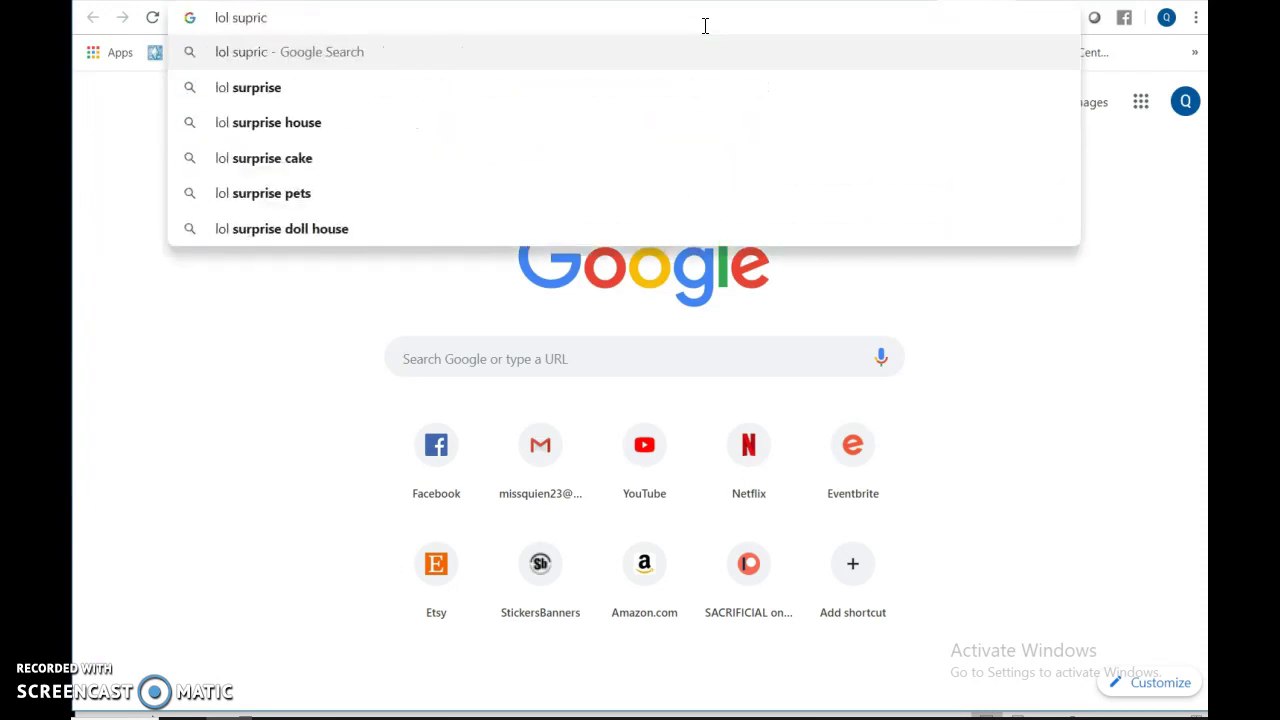
key(BackSpace)
text(se png)
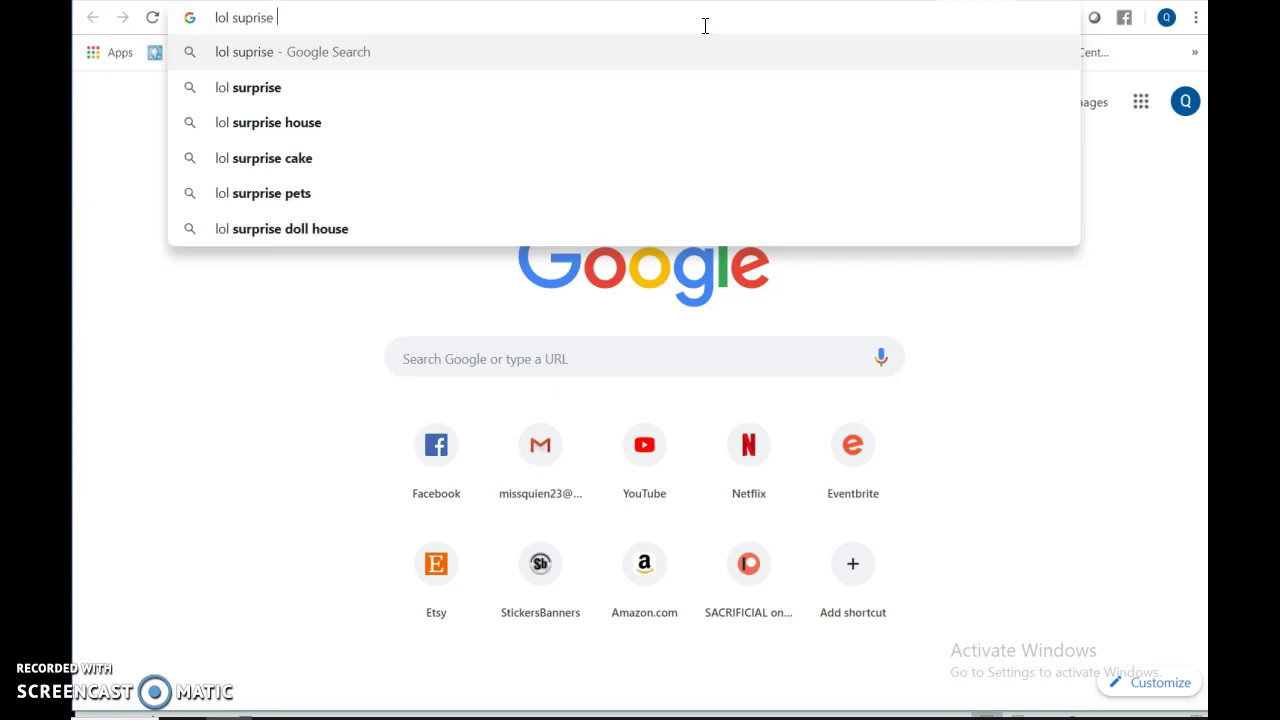
key(Return)
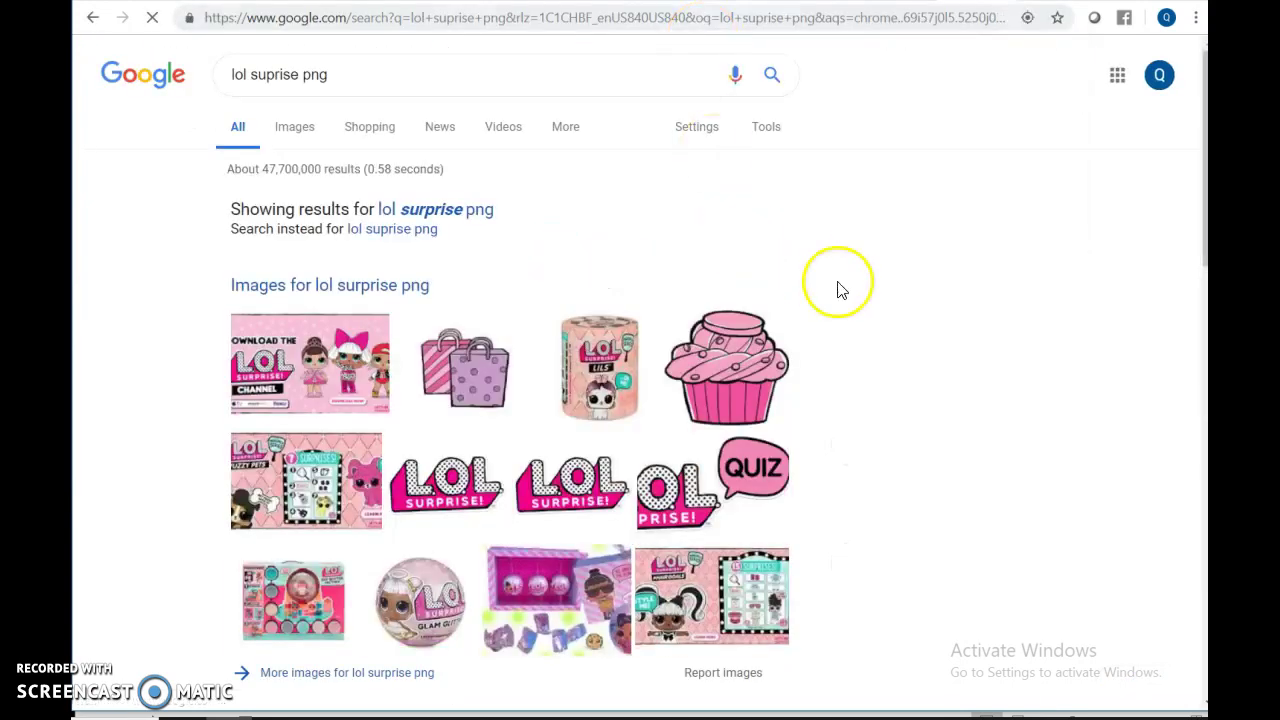
click(290, 127)
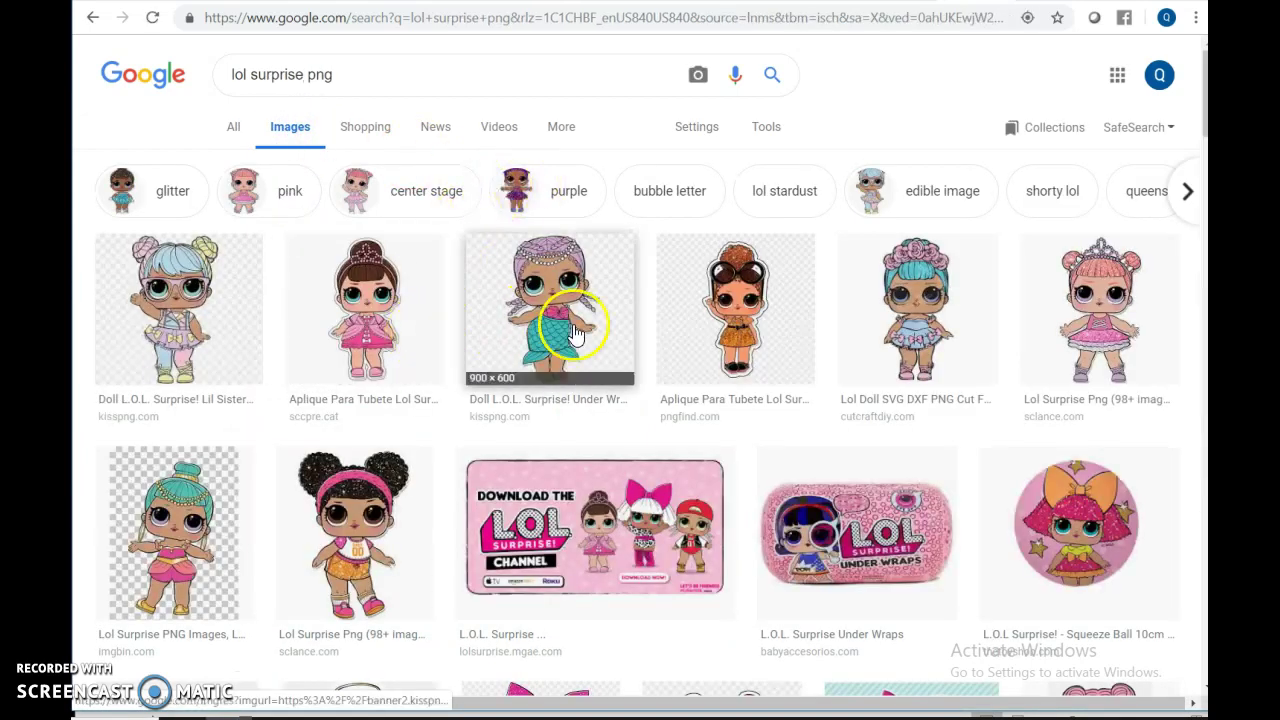
Preview the purple-haired mermaid doll image and check the file type it would be saved as, without saving it
click(580, 336)
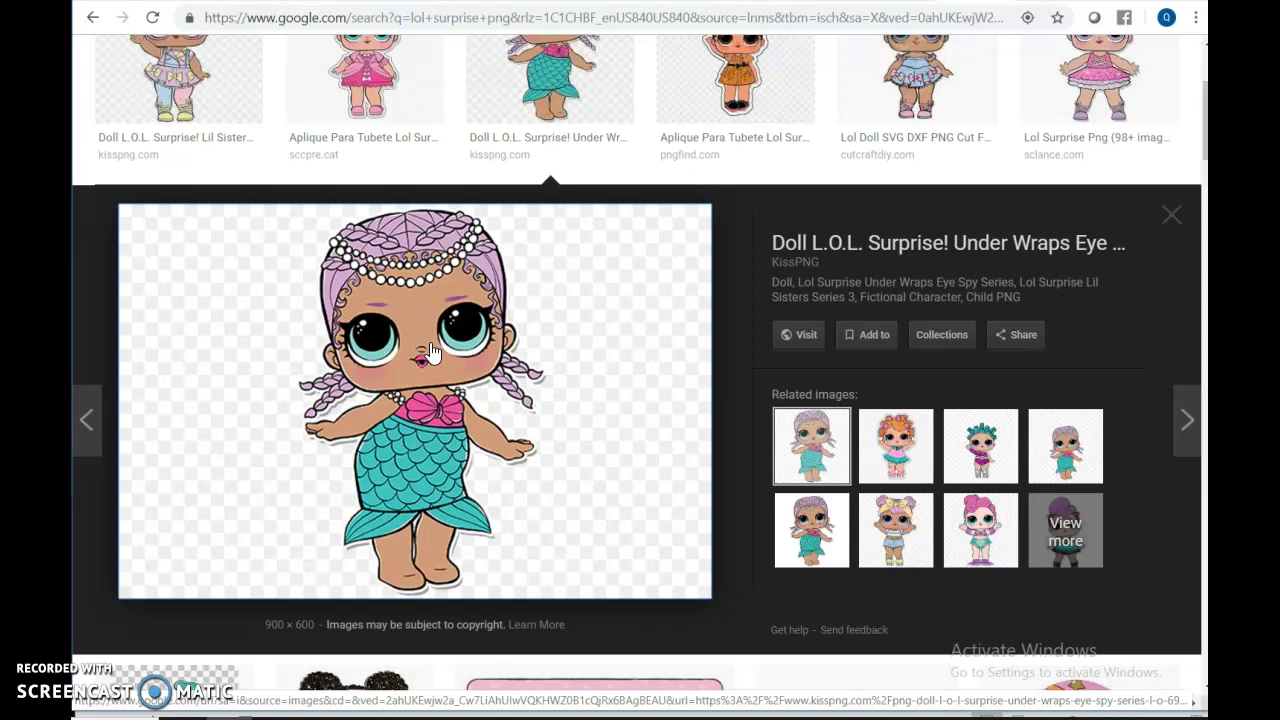
right_click(430, 348)
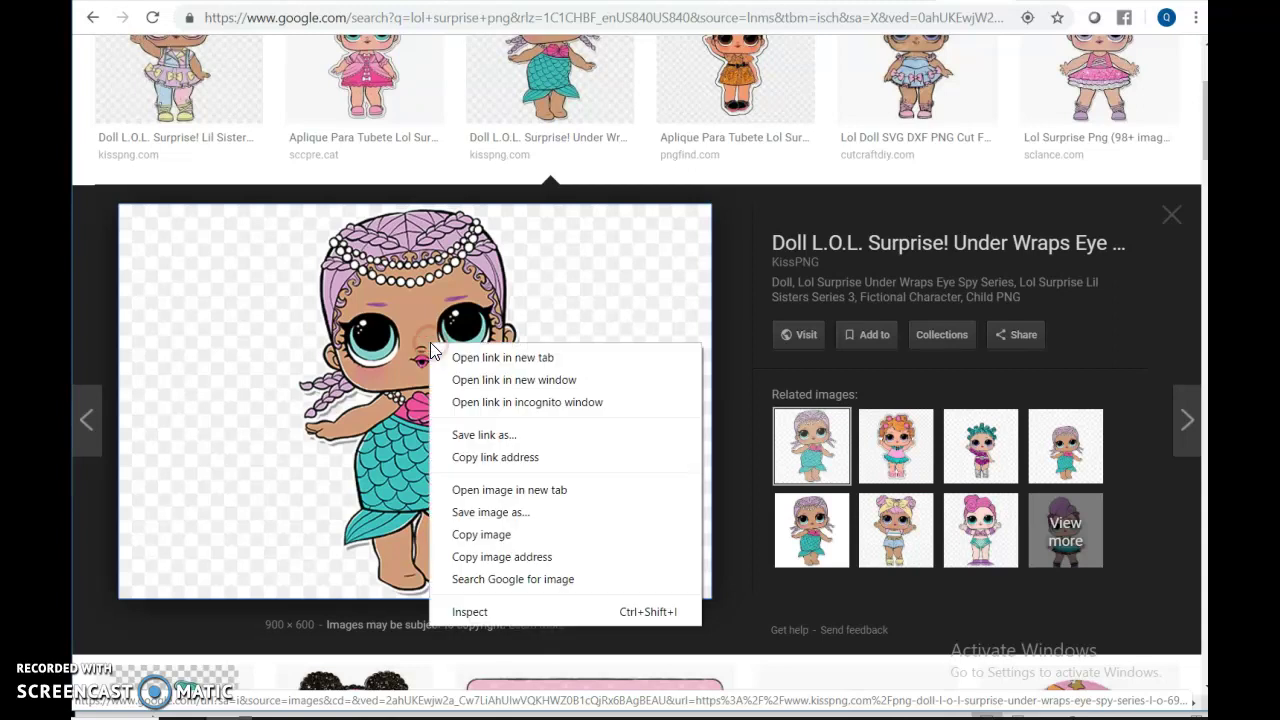
click(519, 524)
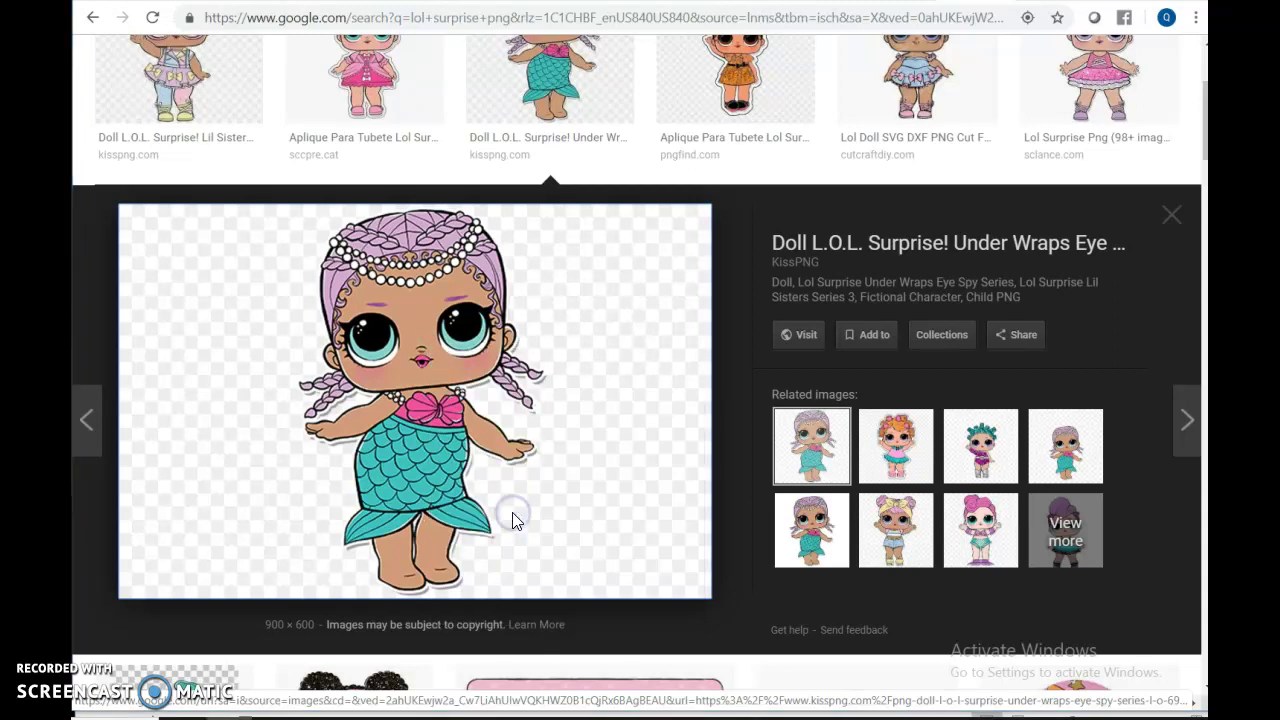
click(257, 562)
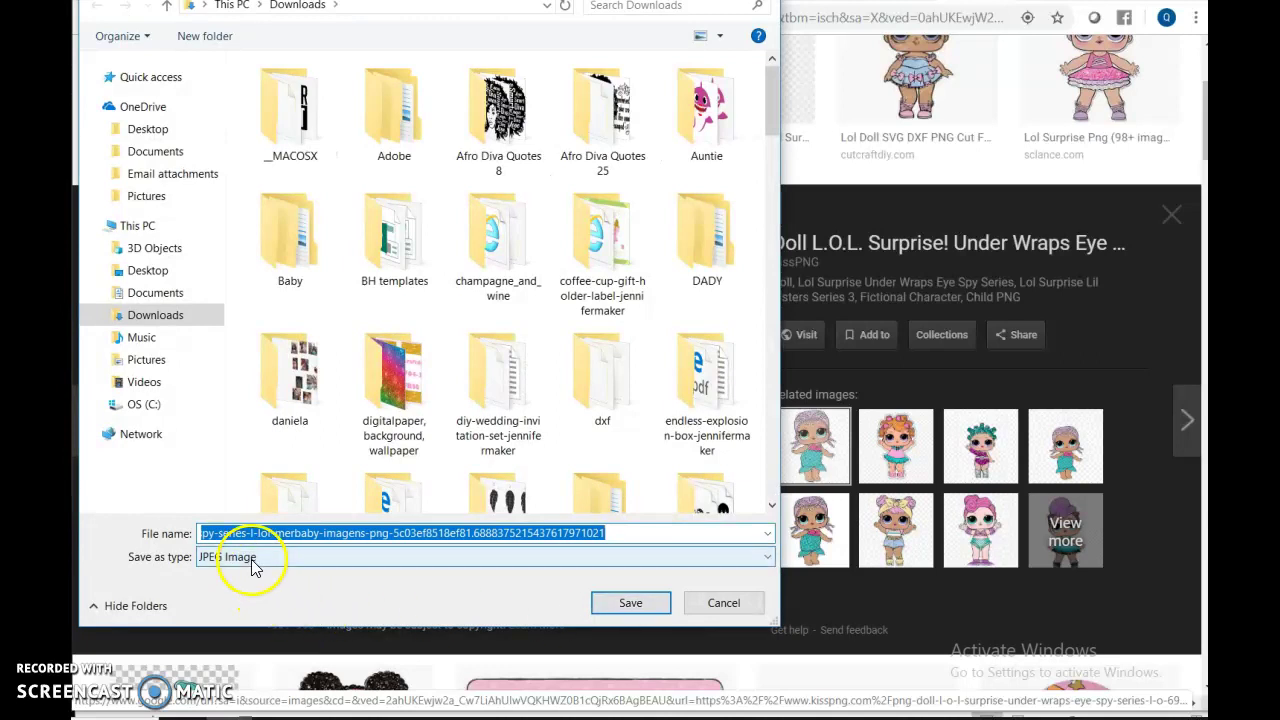
click(740, 568)
click(725, 603)
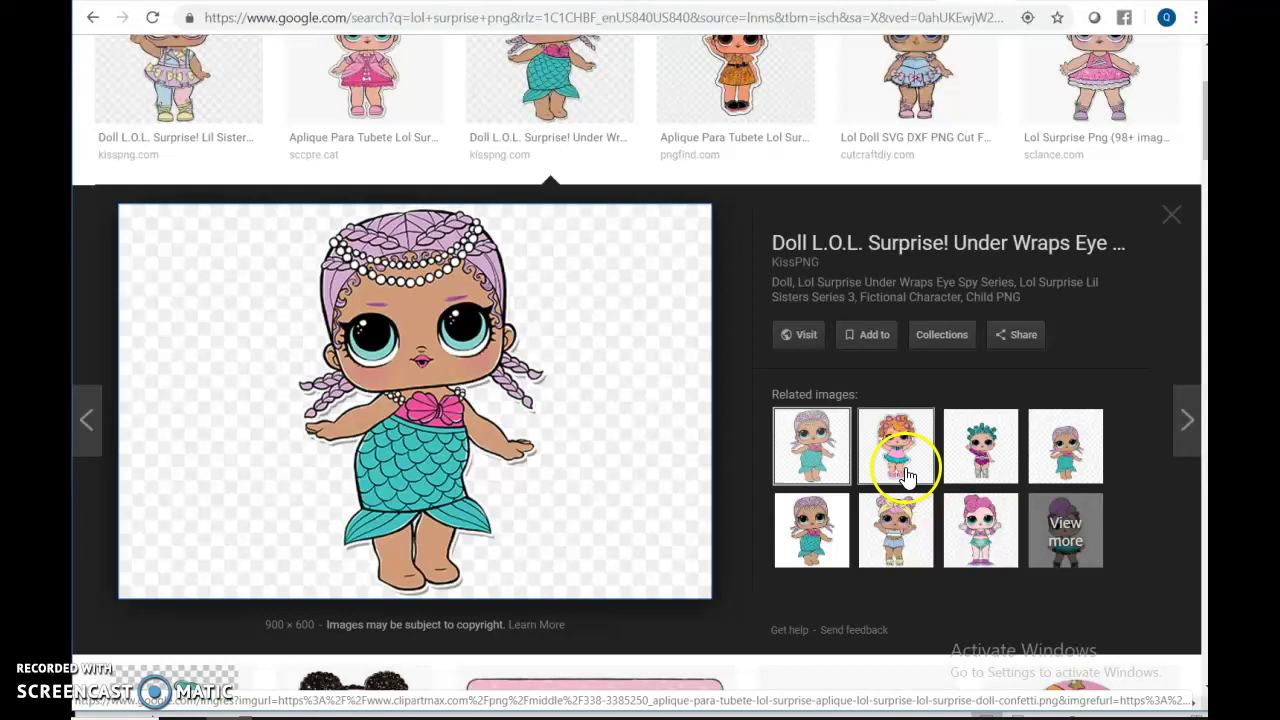
Preview the related images of the doll with hair curlers and the teal-haired doll, and close the preview
click(905, 477)
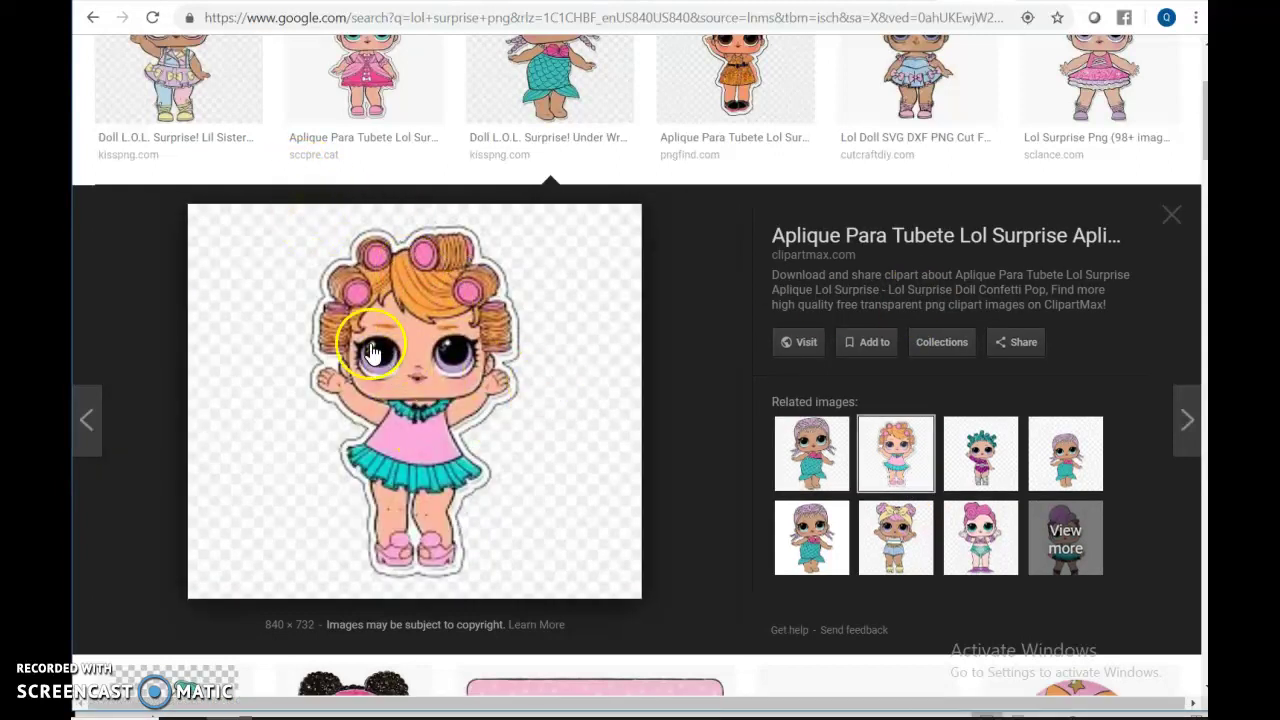
click(1006, 447)
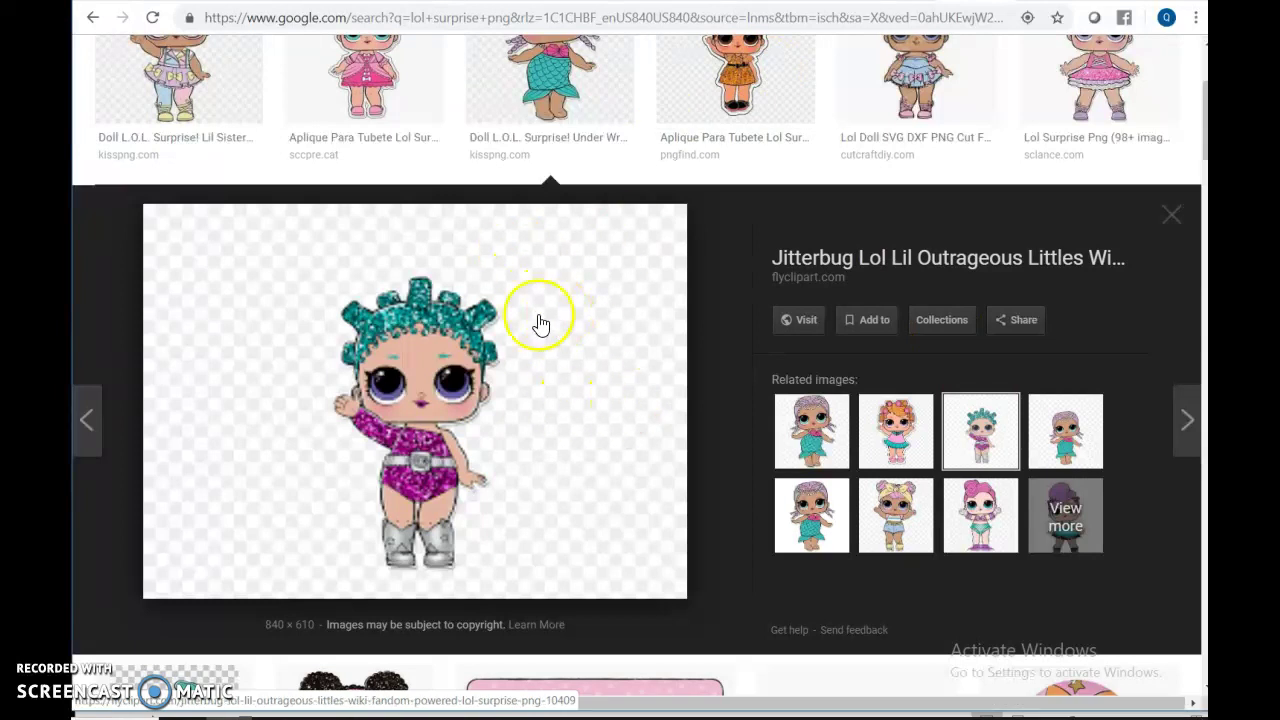
click(1168, 218)
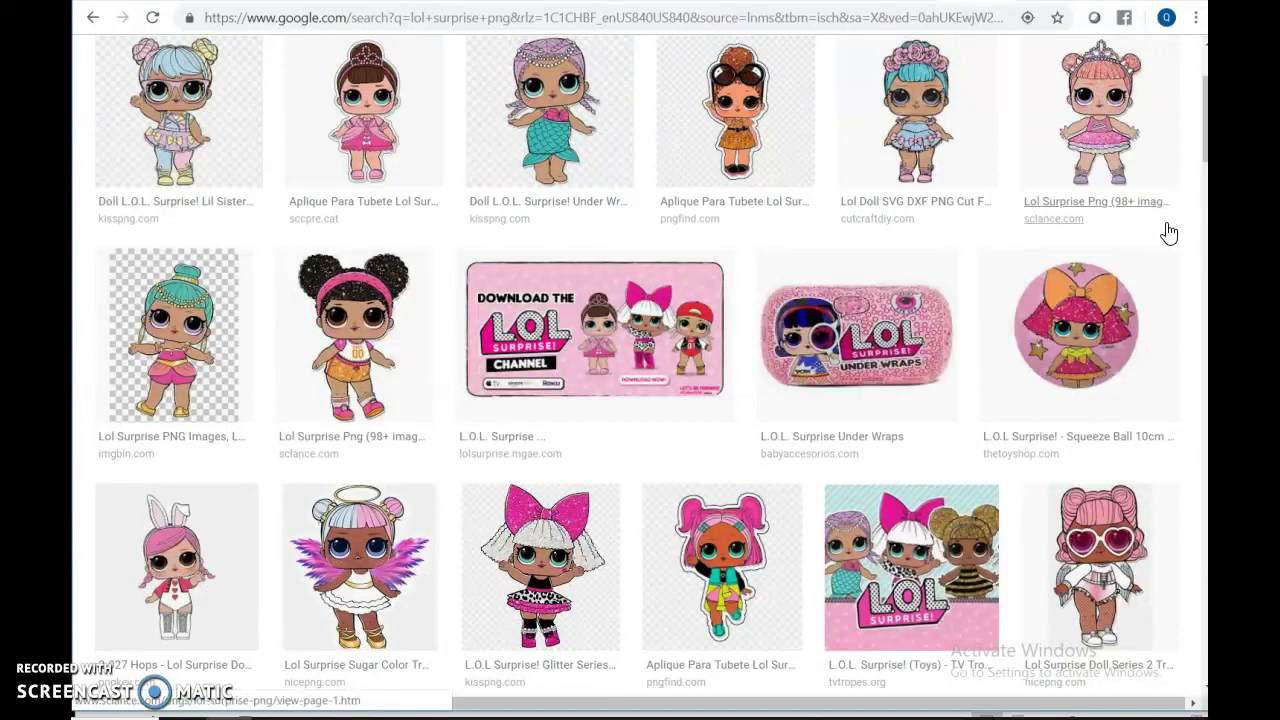
Save the image of the doll with two black hair puffs to Downloads as the PNG lol_surprise_png_815450
click(409, 280)
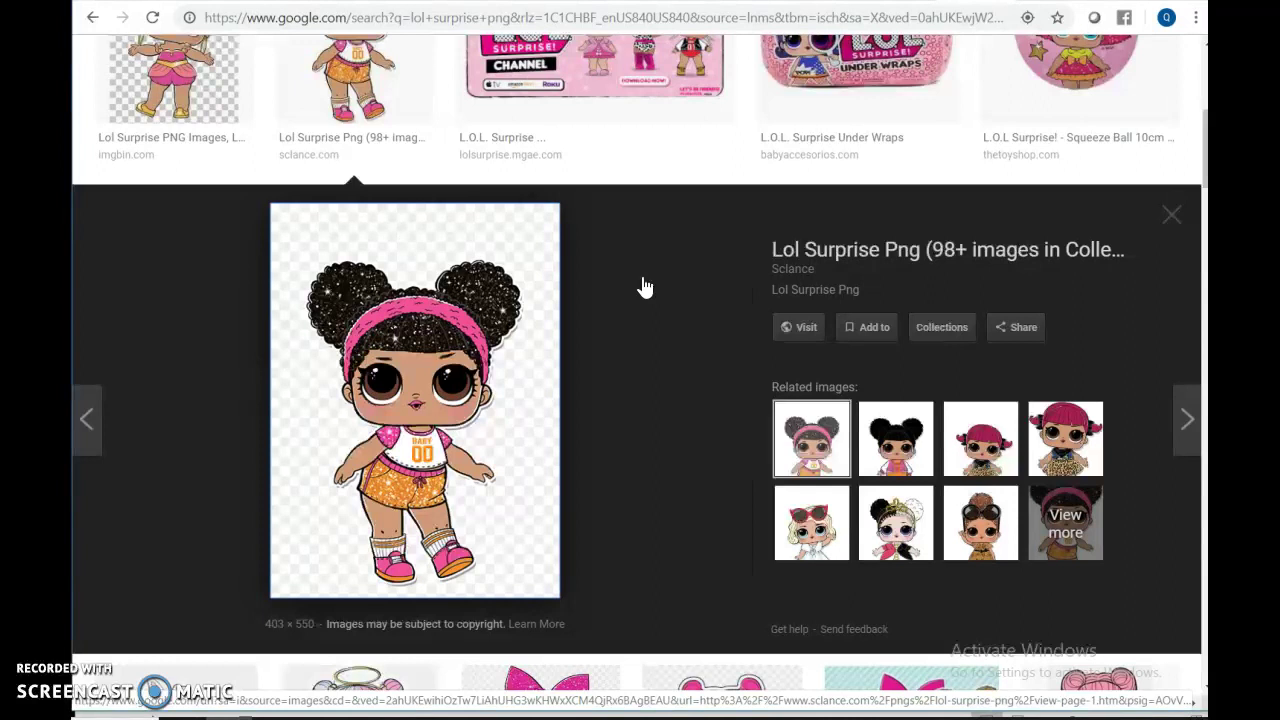
right_click(421, 354)
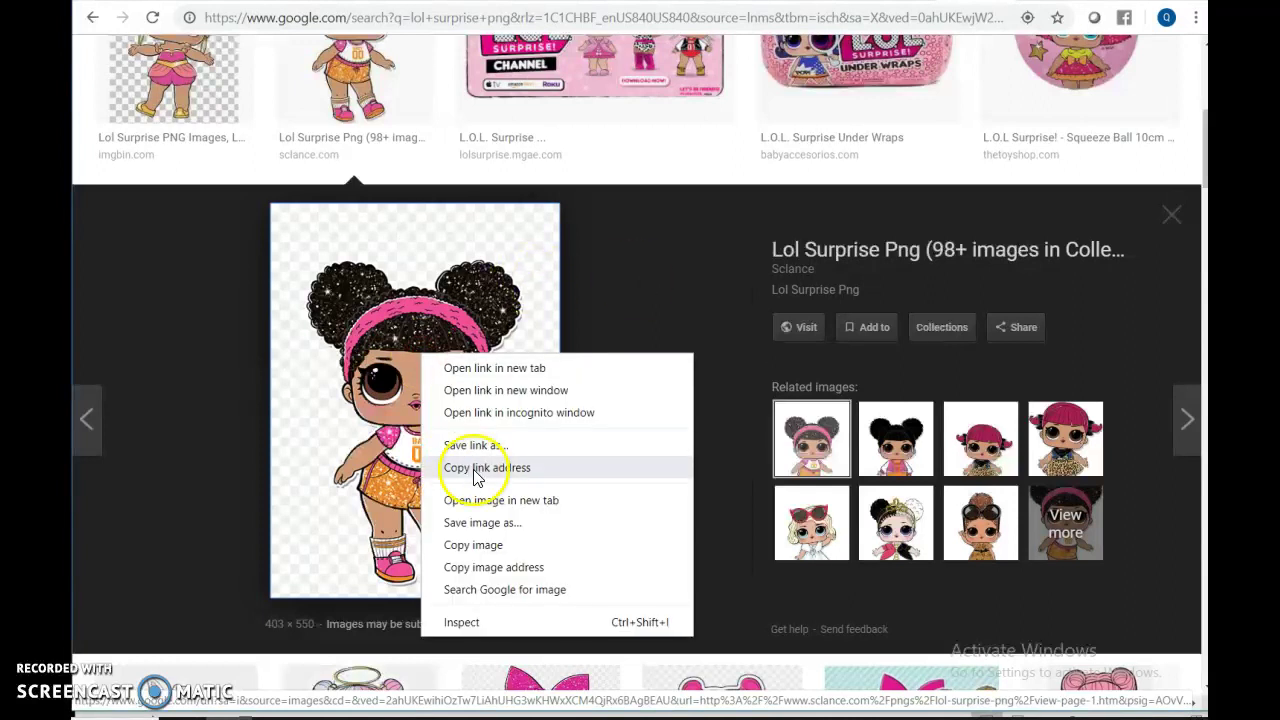
click(482, 522)
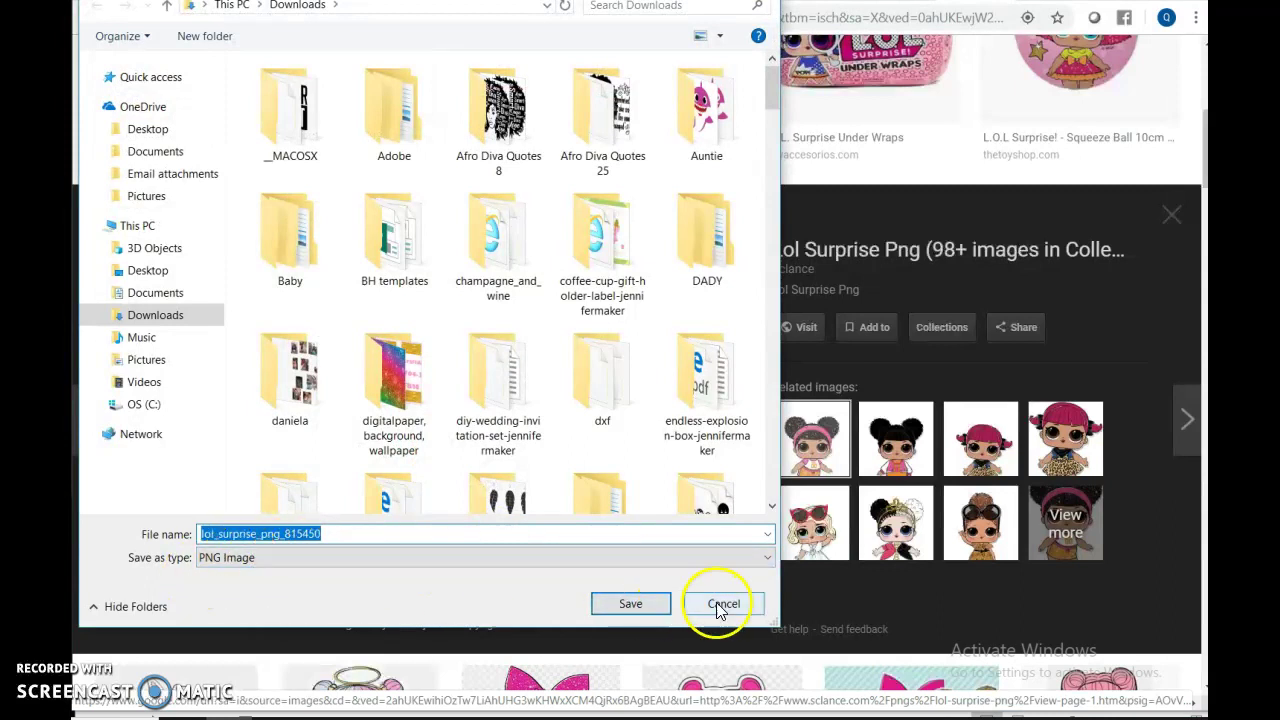
click(625, 605)
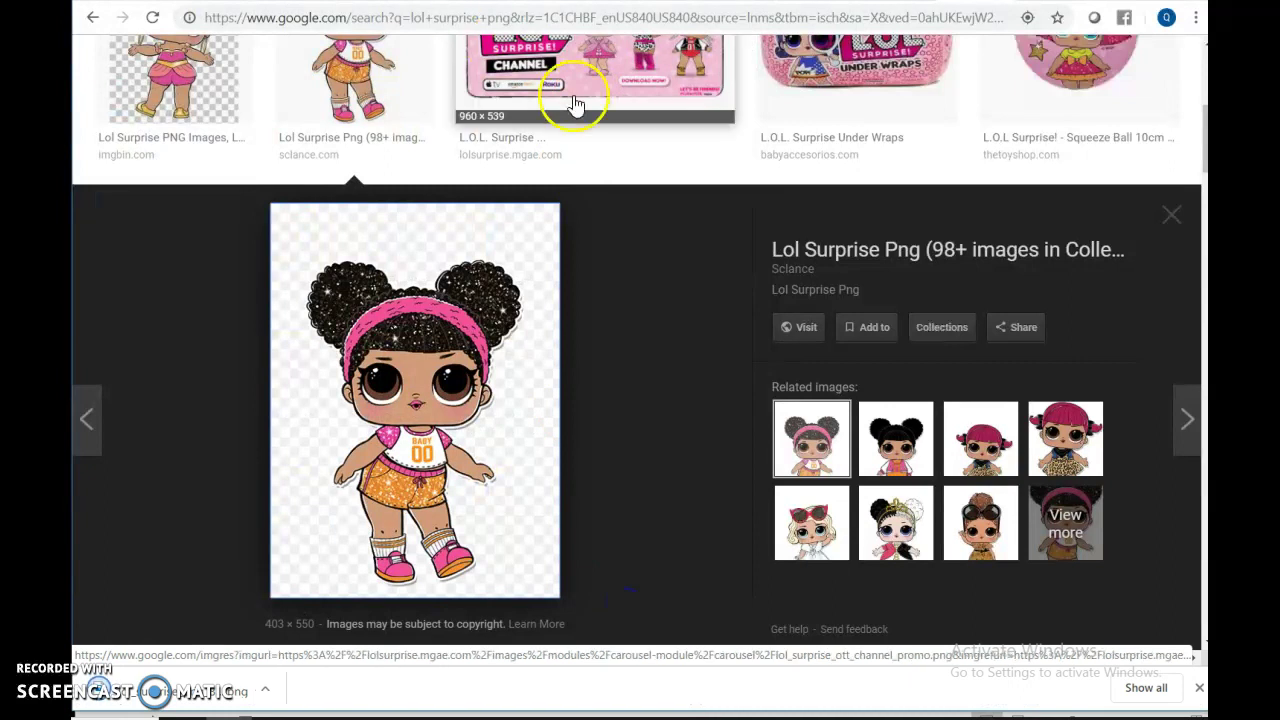
Switch back to Publisher and insert the picture lol_surprise_png_815450 from the recent files
click(640, 717)
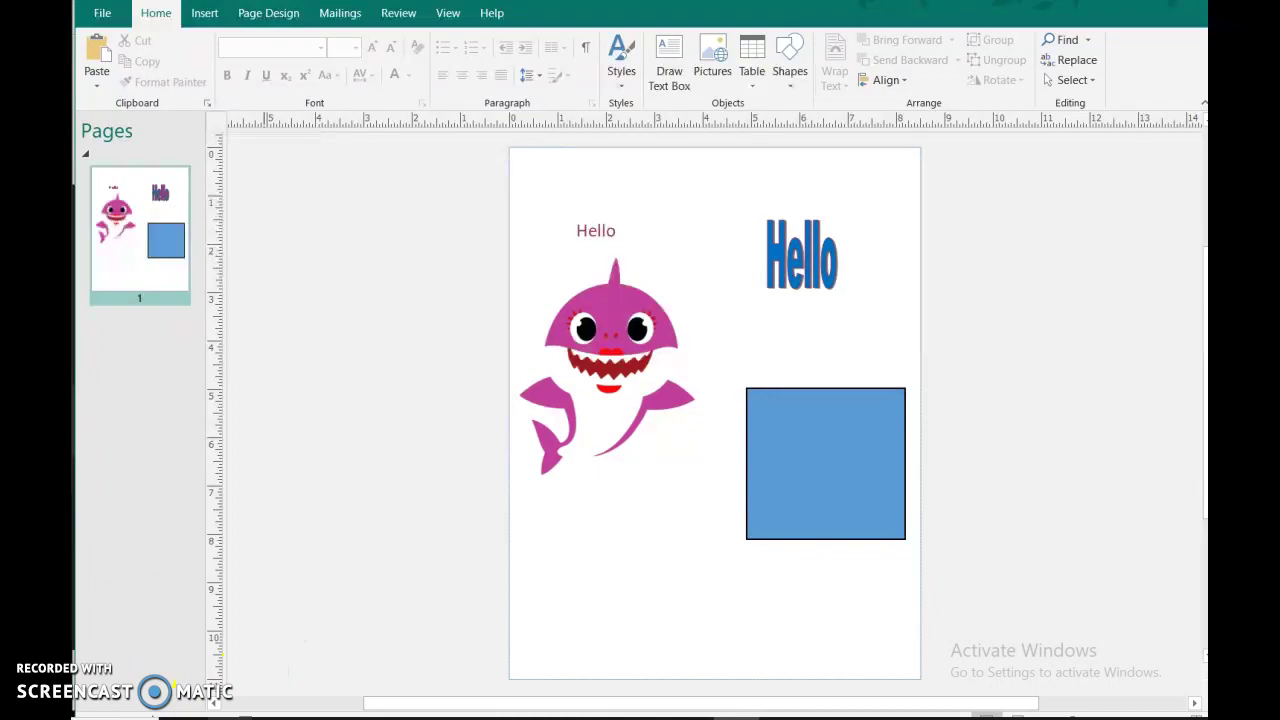
click(228, 655)
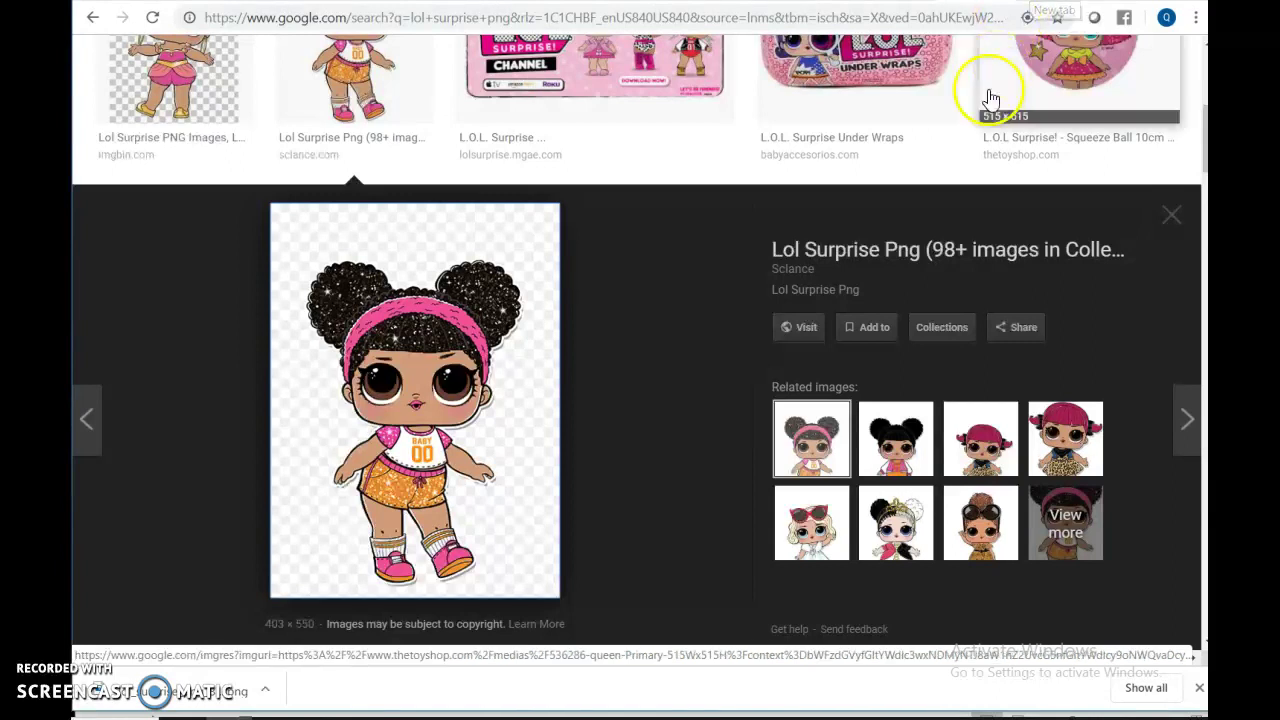
key(alt+Tab)
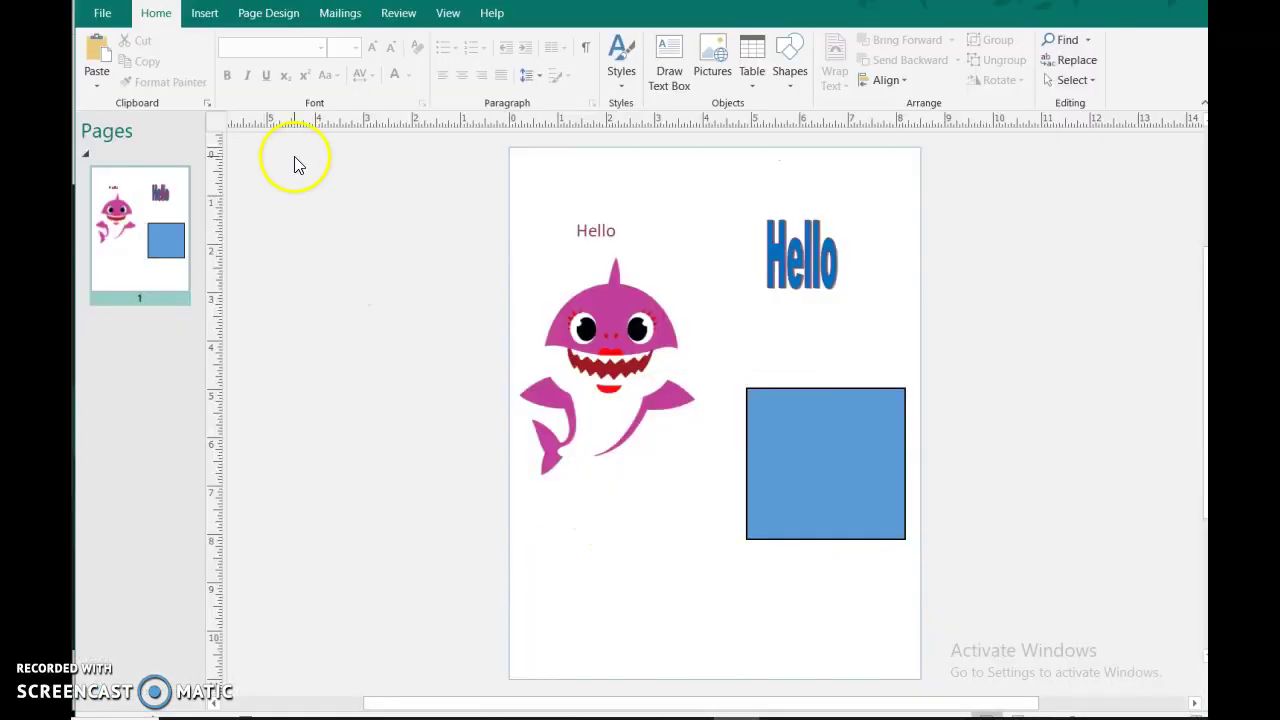
click(209, 16)
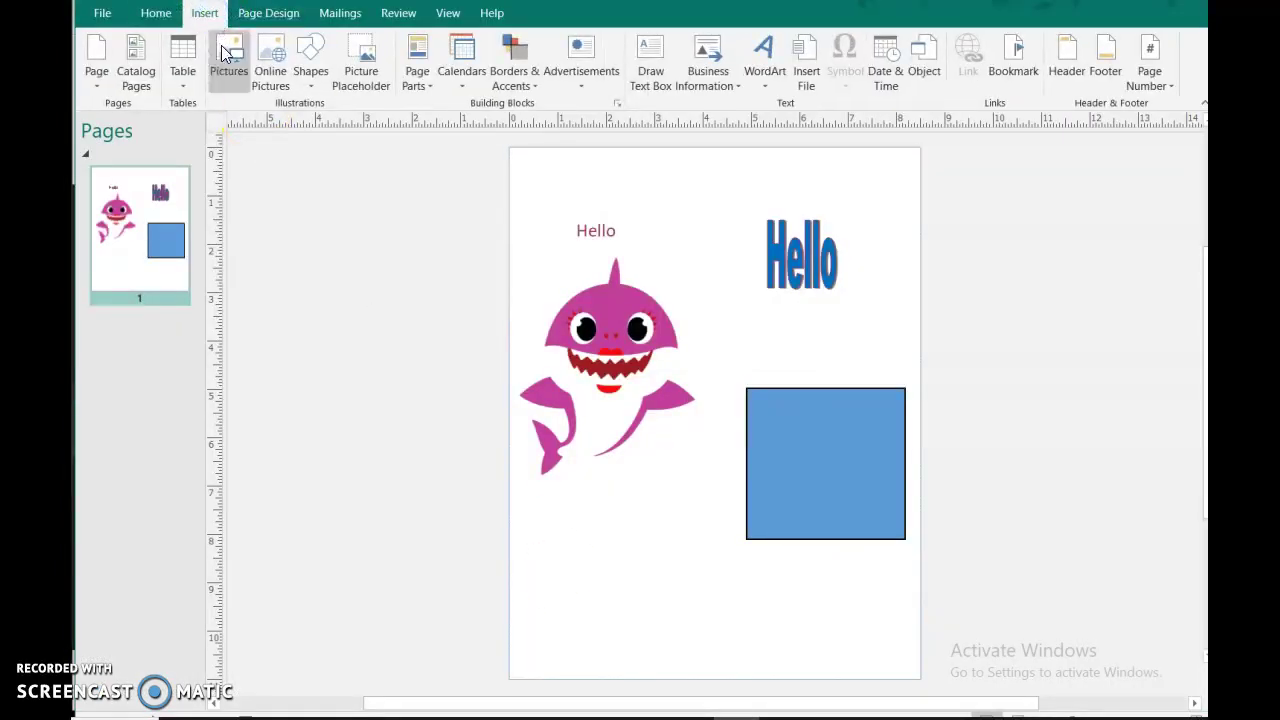
click(226, 55)
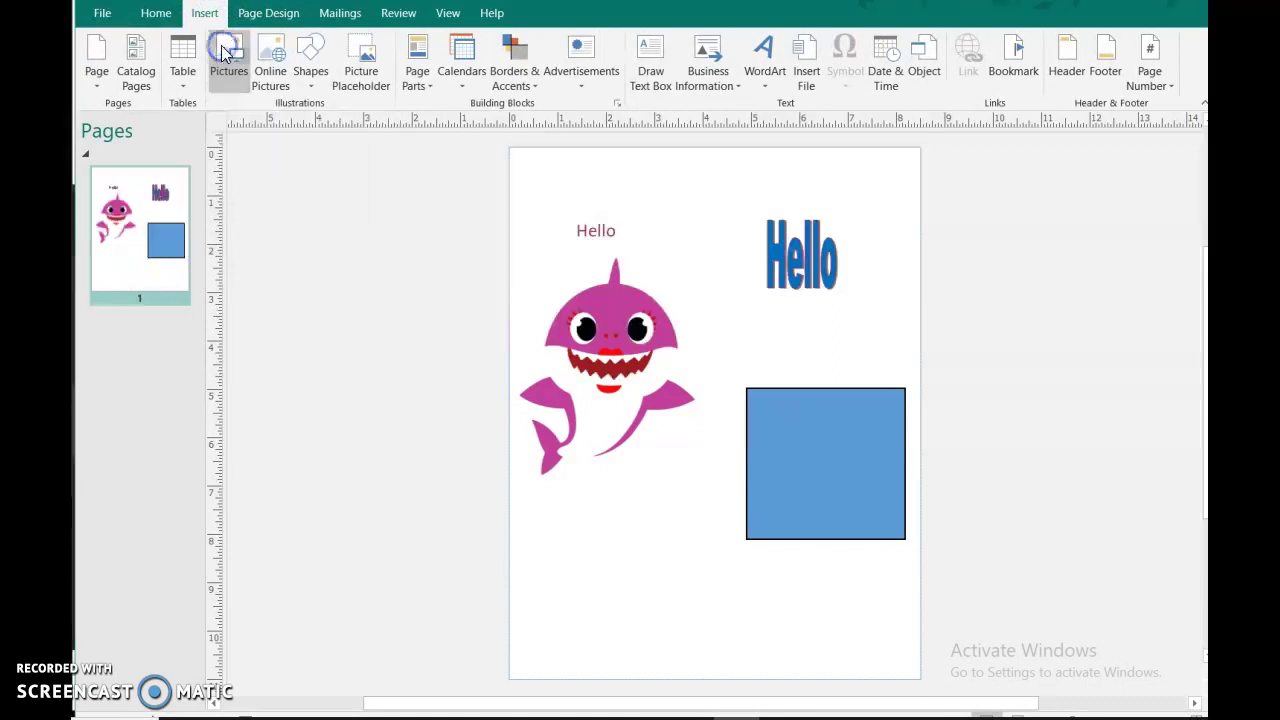
click(178, 90)
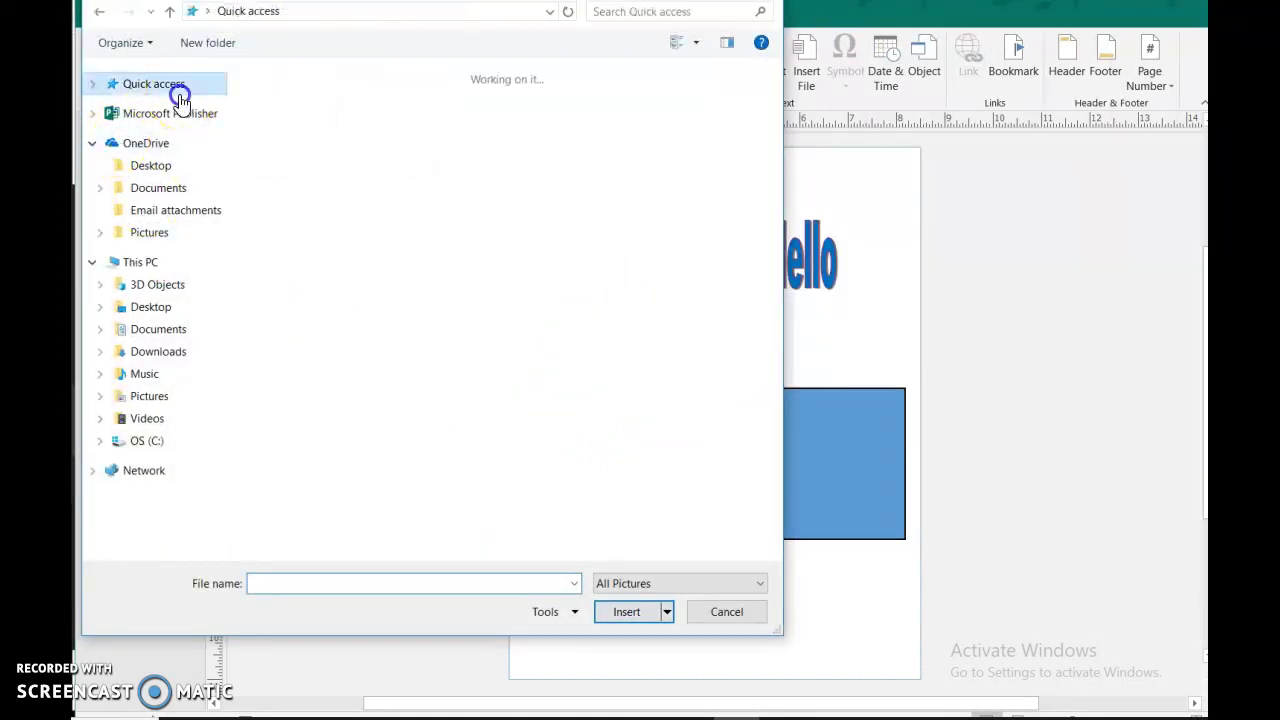
click(375, 510)
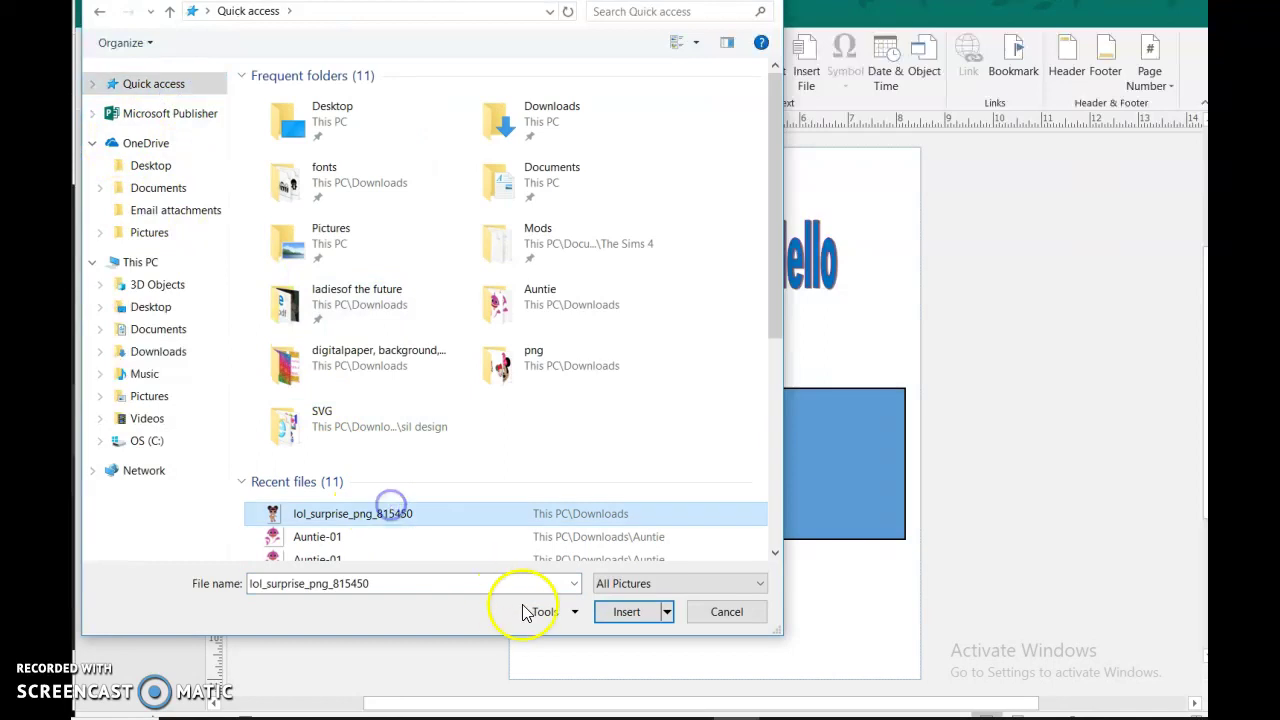
click(630, 614)
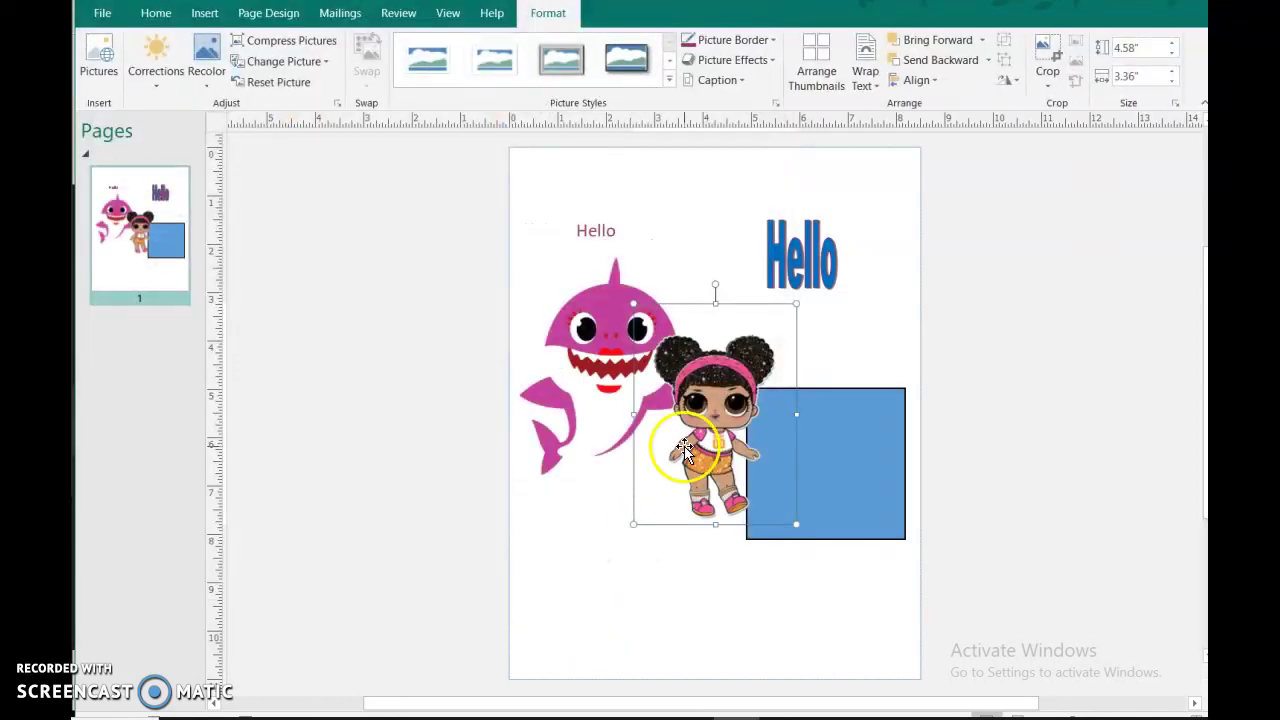
Move the doll picture off the page into the empty area beside the shark
drag(697, 423, 424, 352)
drag(457, 300, 400, 277)
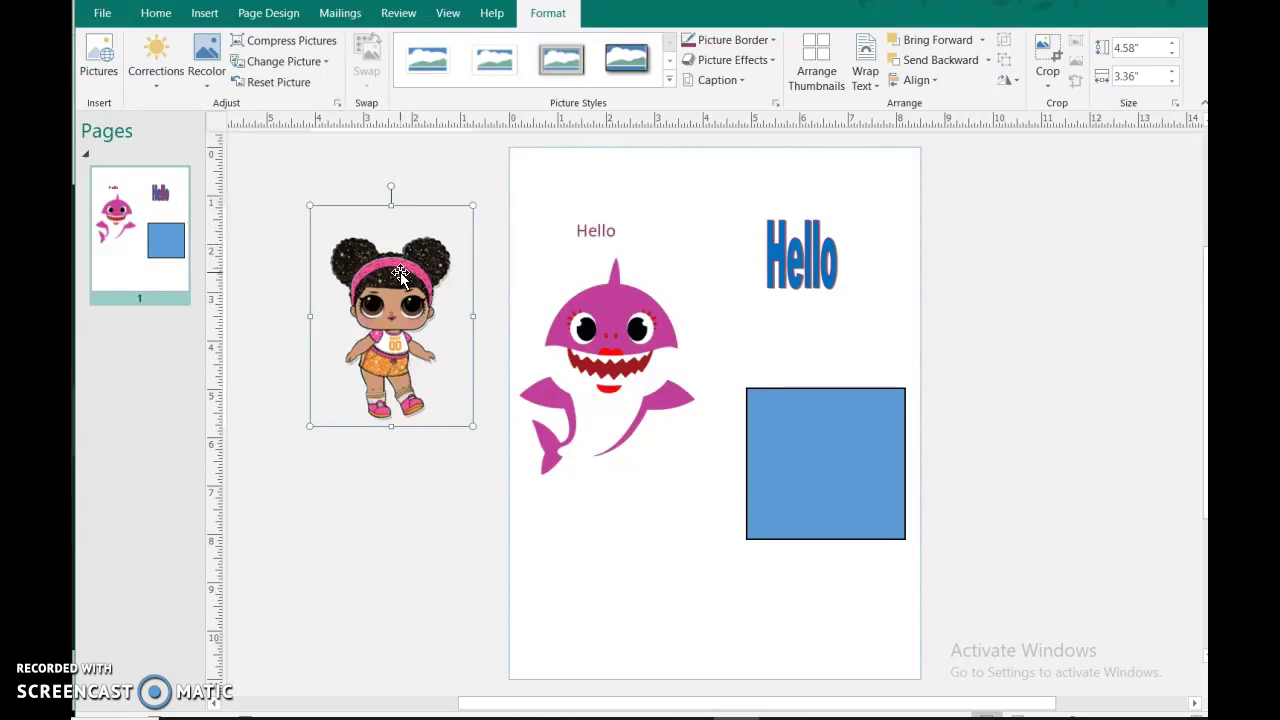
click(933, 40)
Switch to Chrome and view the start of the Craft Divaz Facebook group page
mouse_move(228, 714)
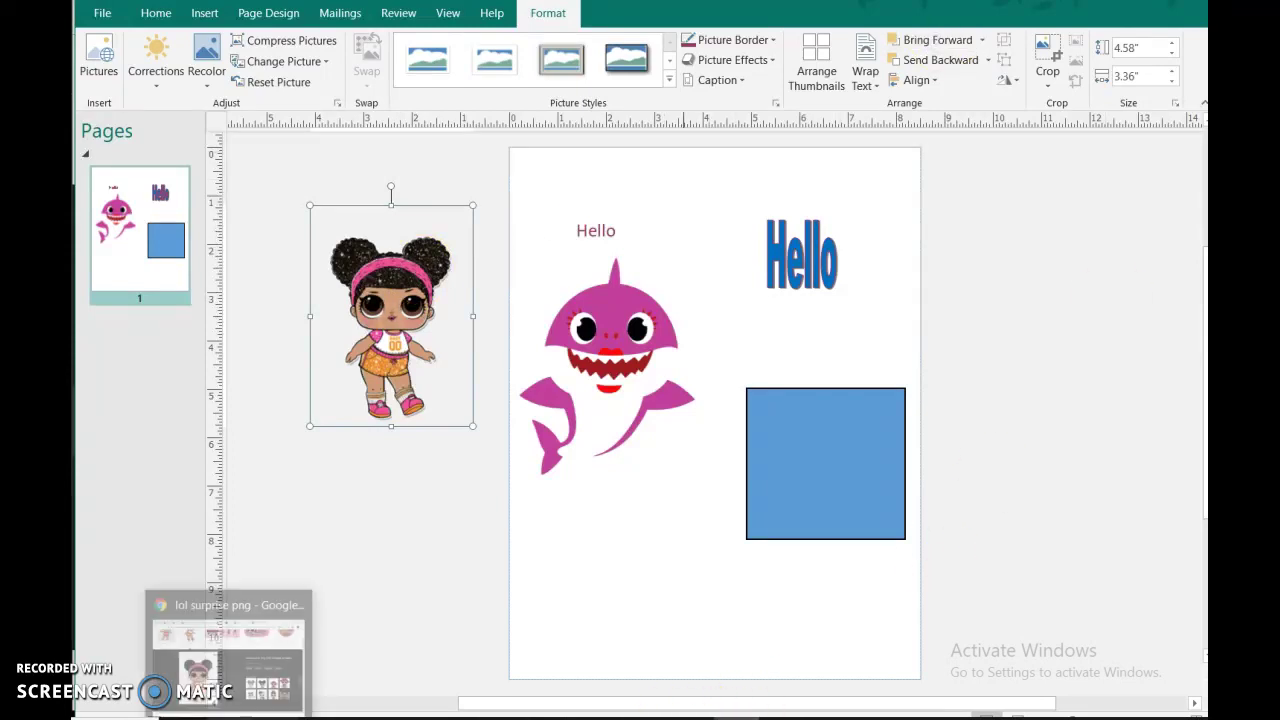
click(285, 626)
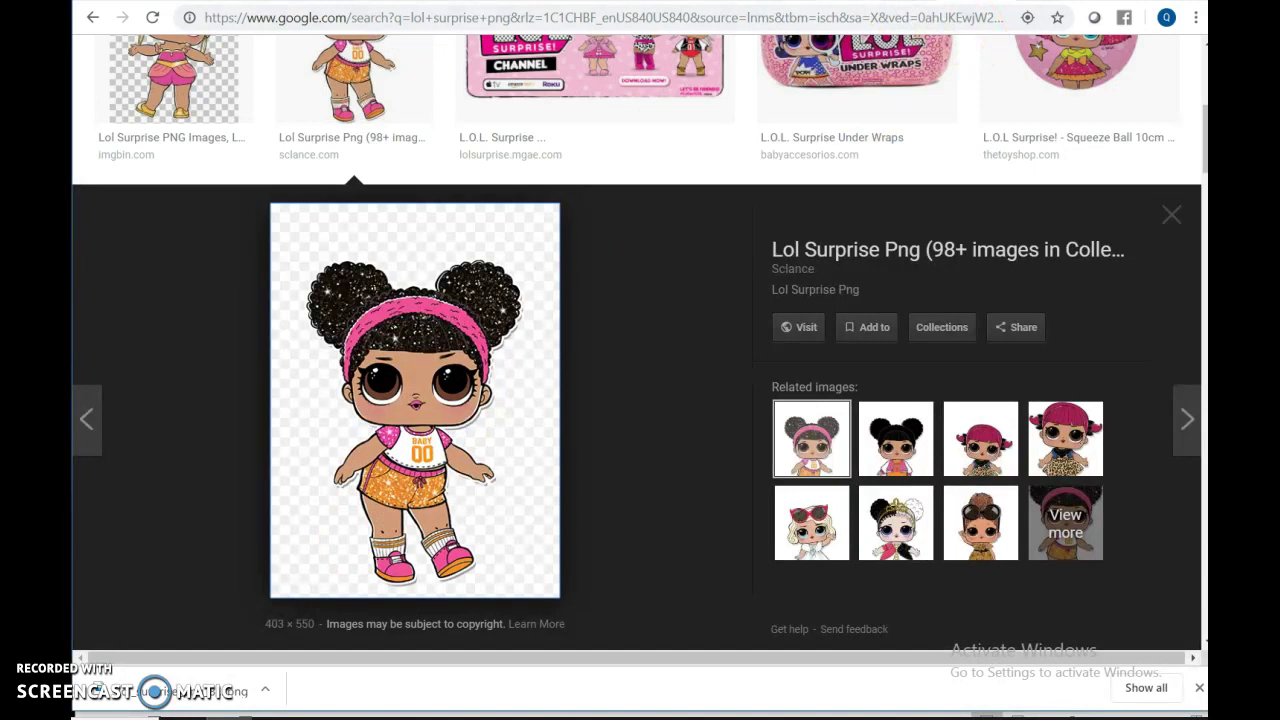
key(alt+Tab)
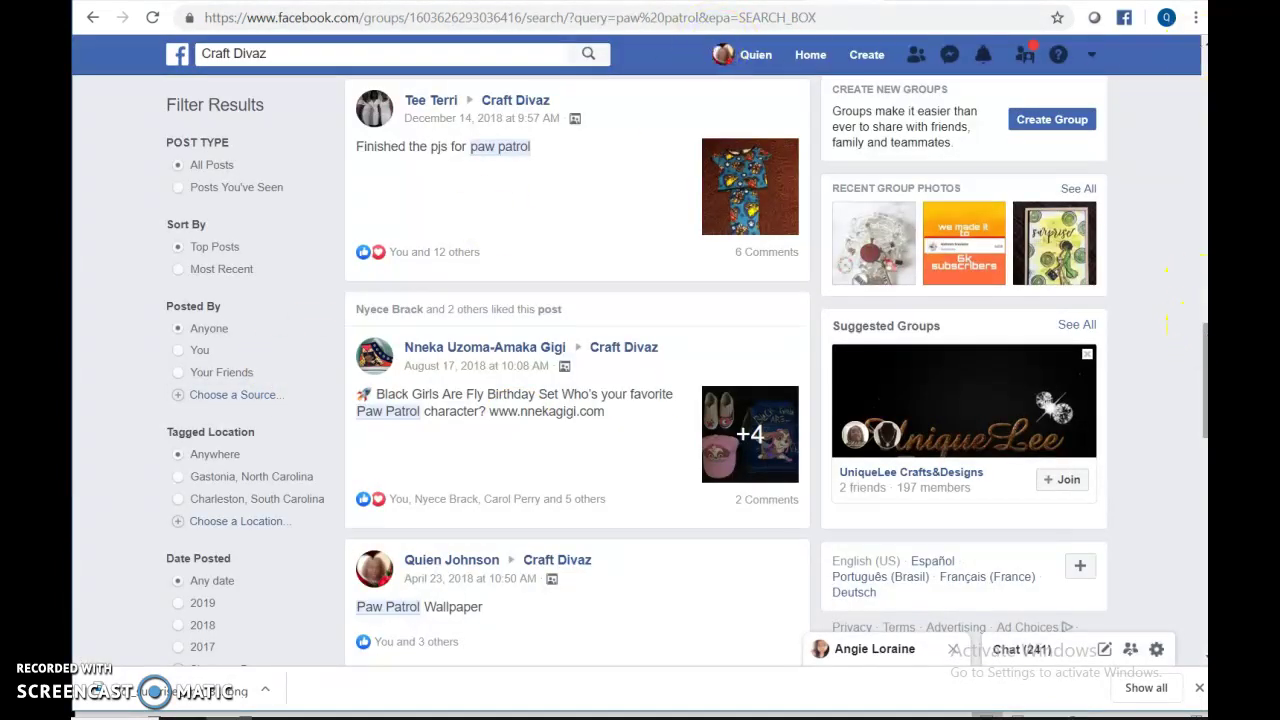
drag(1200, 330, 1183, 48)
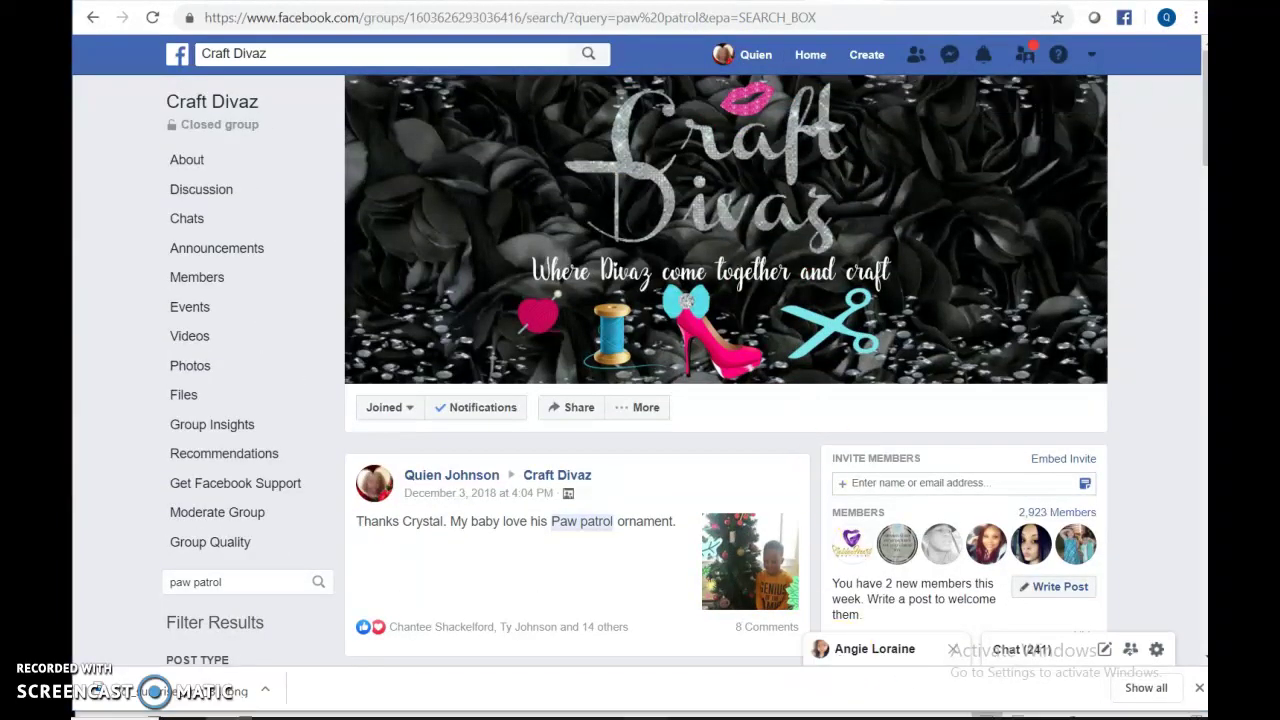
Switch to Silhouette Studio and show the Best Dad Ever text in the design workspace
key(alt+Tab)
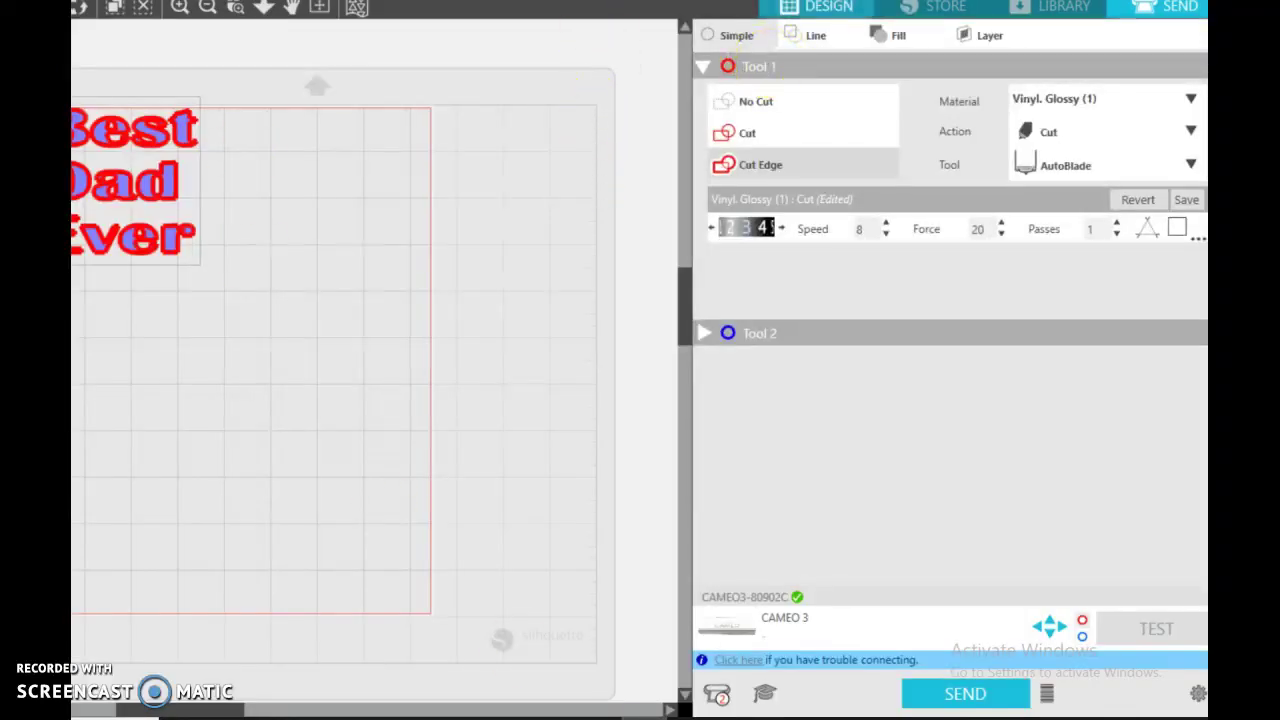
click(826, 10)
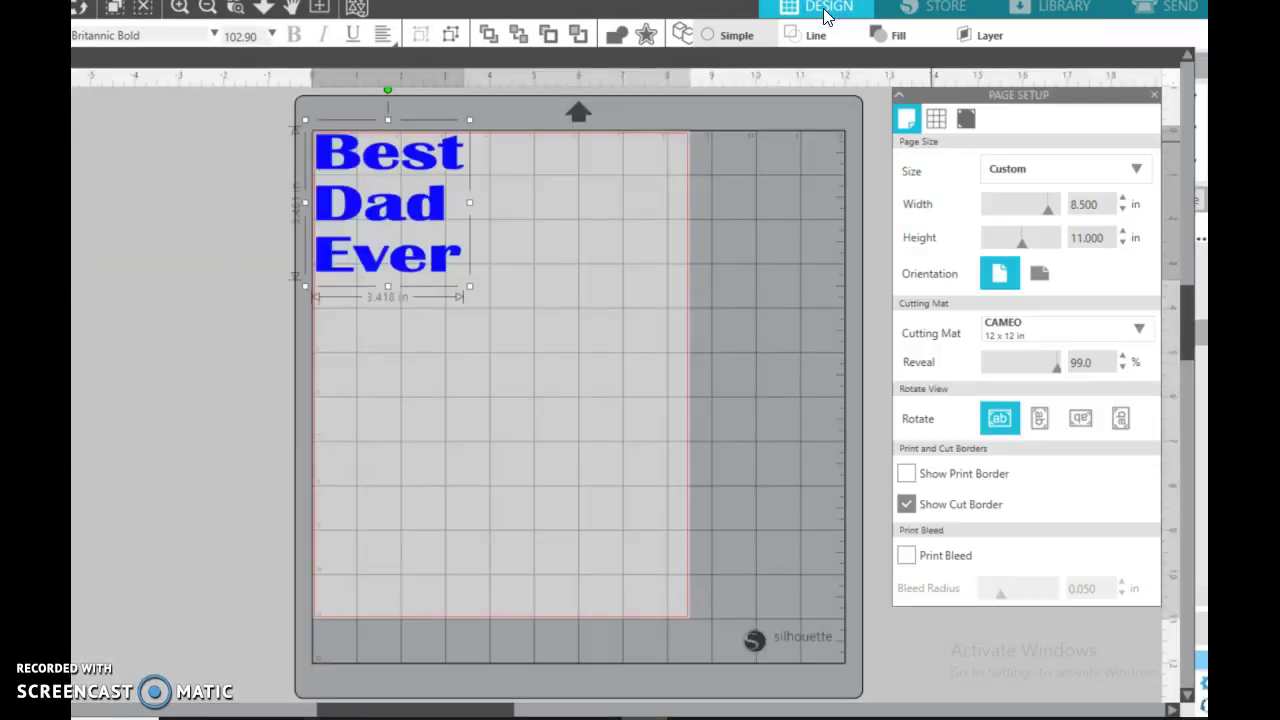